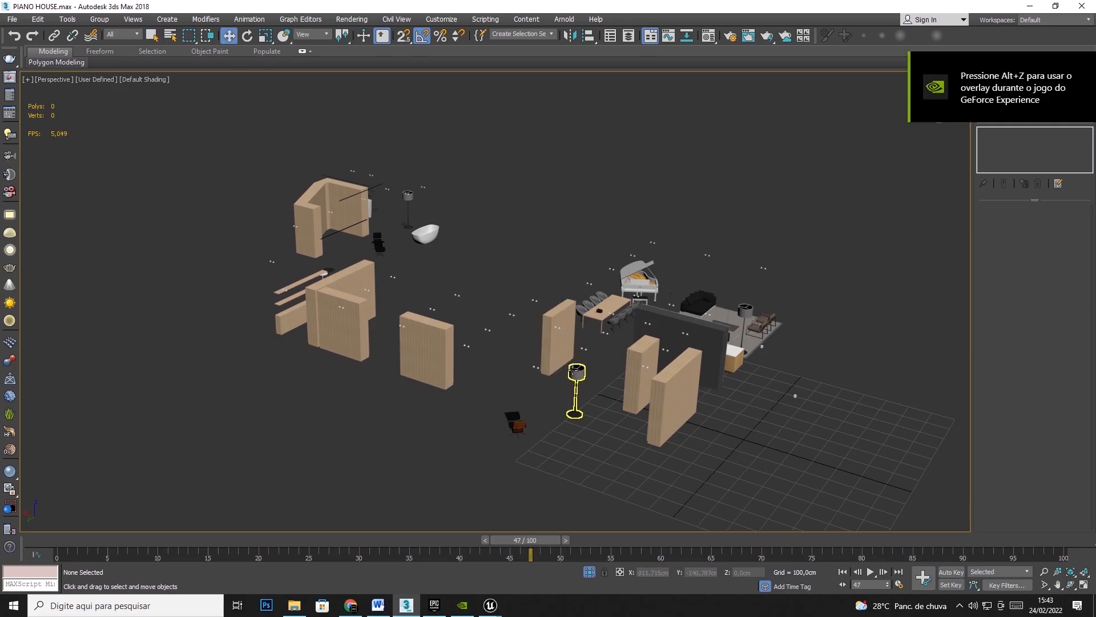
# Isolate the floor lamp that stands between the wooden wall panels
pyautogui.click(578, 371)
pyautogui.press('w')
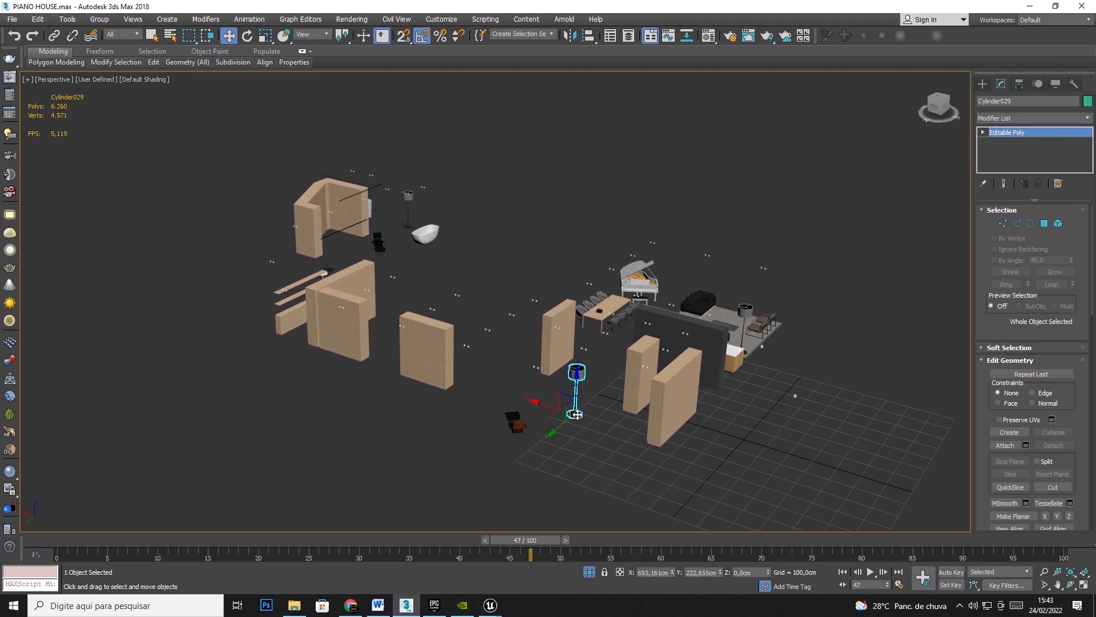
pyautogui.click(557, 337)
pyautogui.click(645, 362)
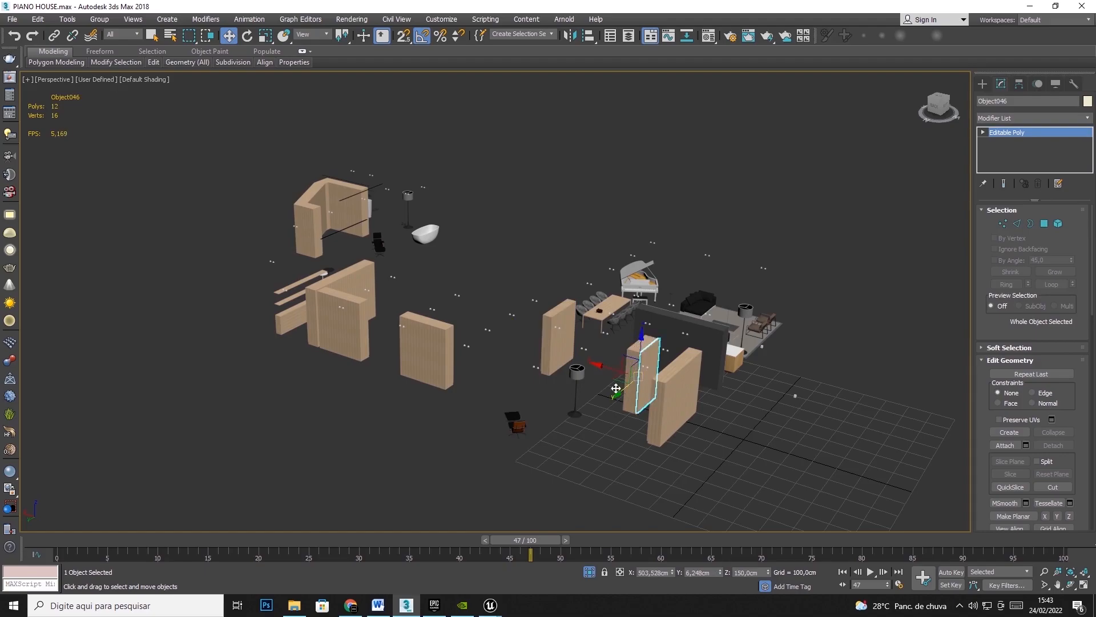
pyautogui.click(576, 393)
pyautogui.scroll(5, 574, 379)
pyautogui.rightClick(583, 339)
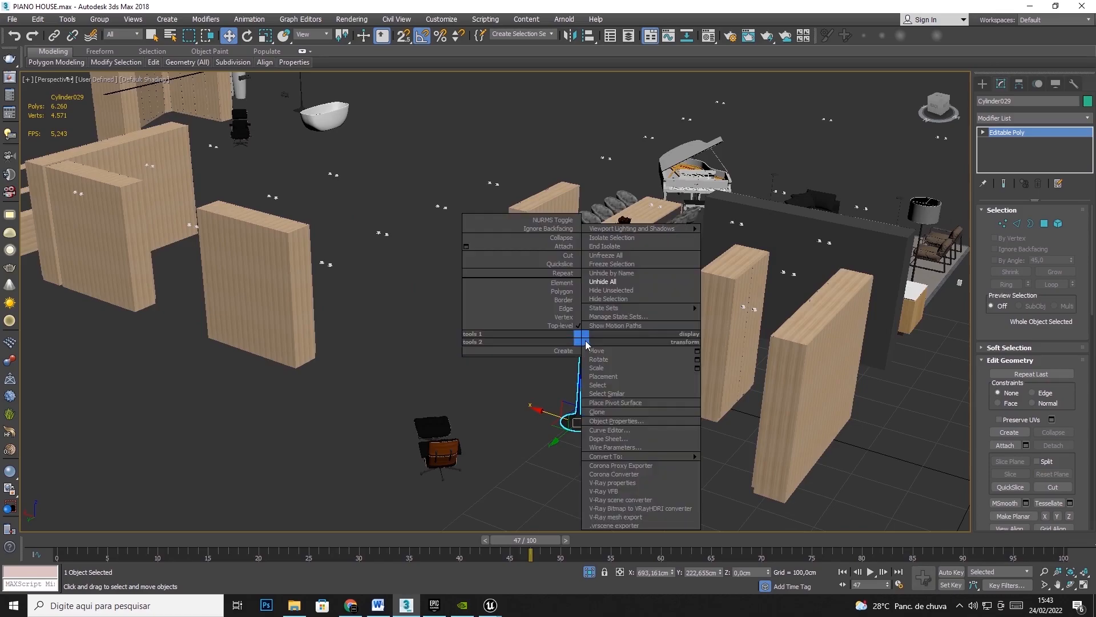
pyautogui.click(616, 238)
pyautogui.click(1070, 583)
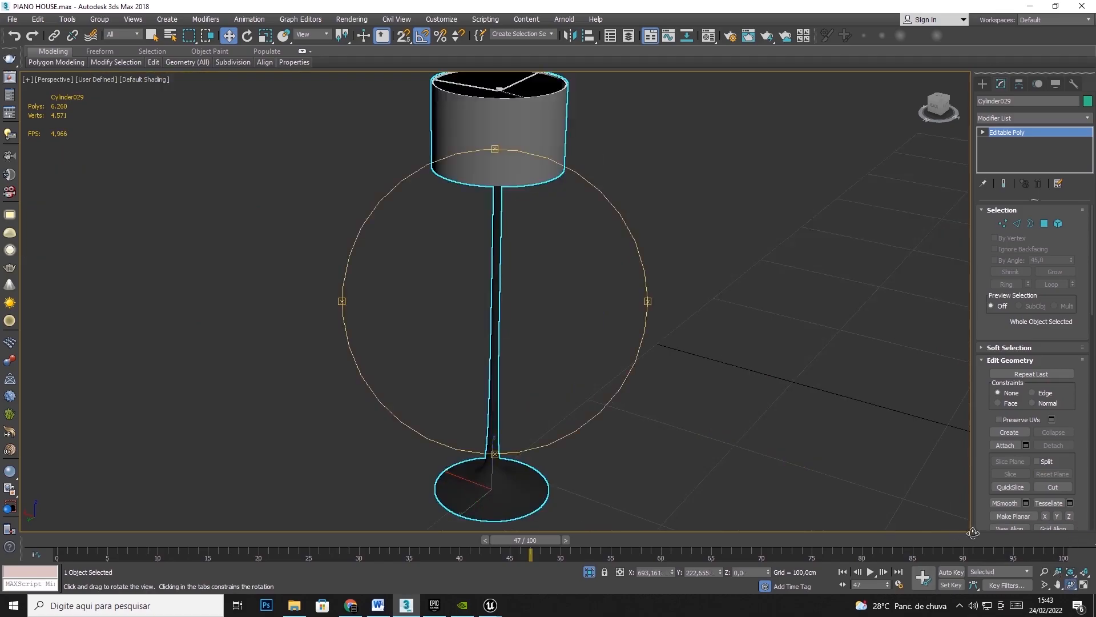
# Try moving the isolated lamp freehand with the Move tool and undo the last moves
pyautogui.click(231, 36)
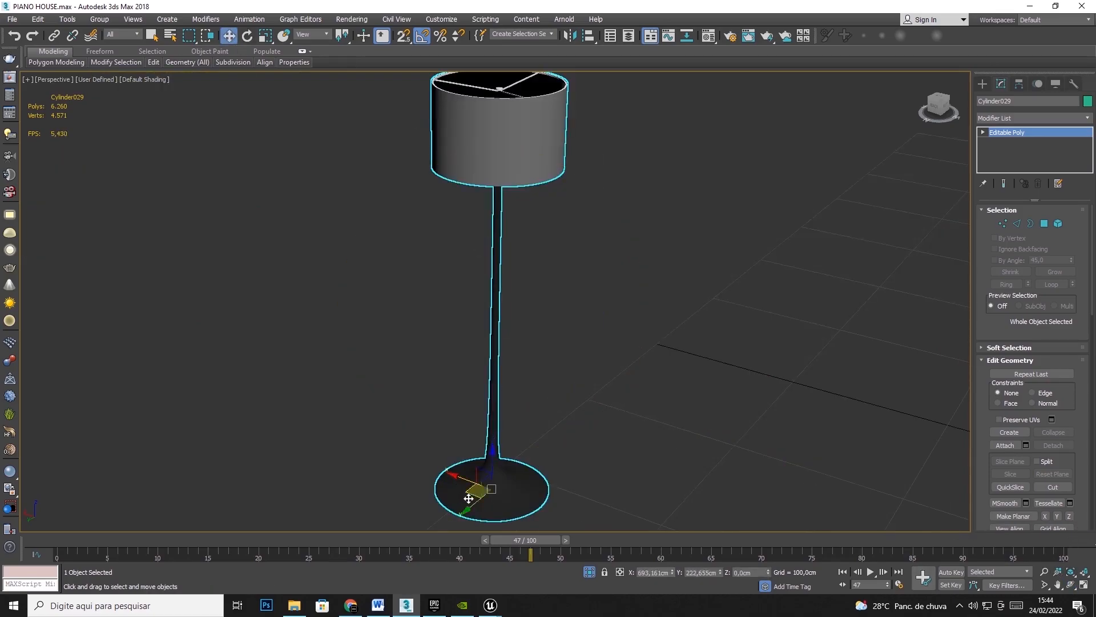
pyautogui.moveTo(461, 476); pyautogui.dragTo(494, 309)
pyautogui.hotkey('ctrl', 'z')
pyautogui.hotkey('ctrl', 'z')
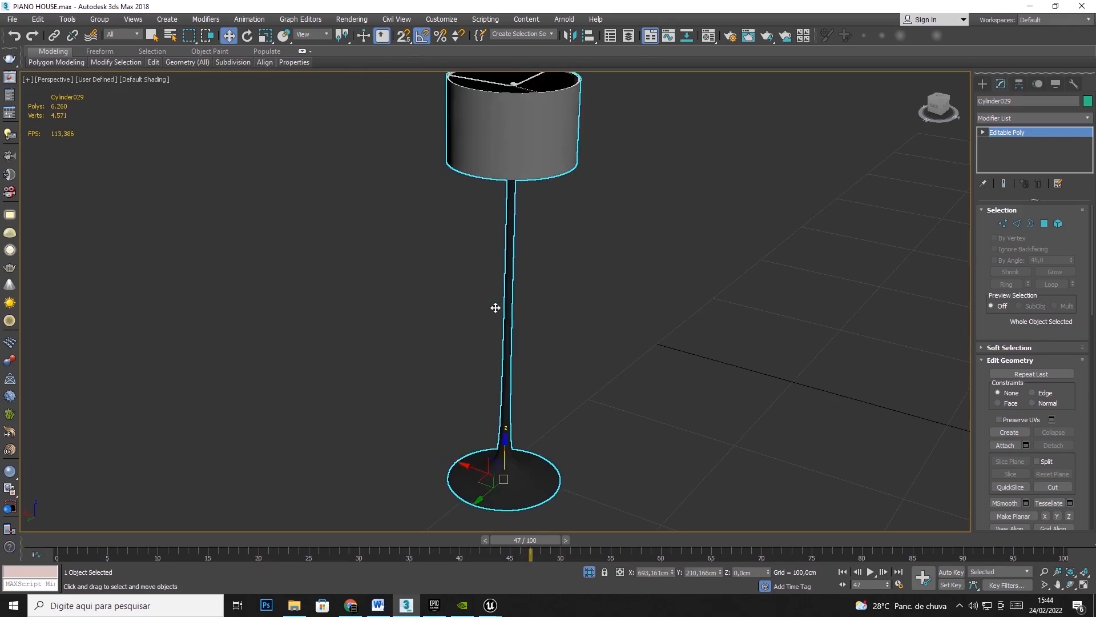
# Examine the lamp in an enlarged Top view, and return to the full Perspective view
pyautogui.click(1083, 585)
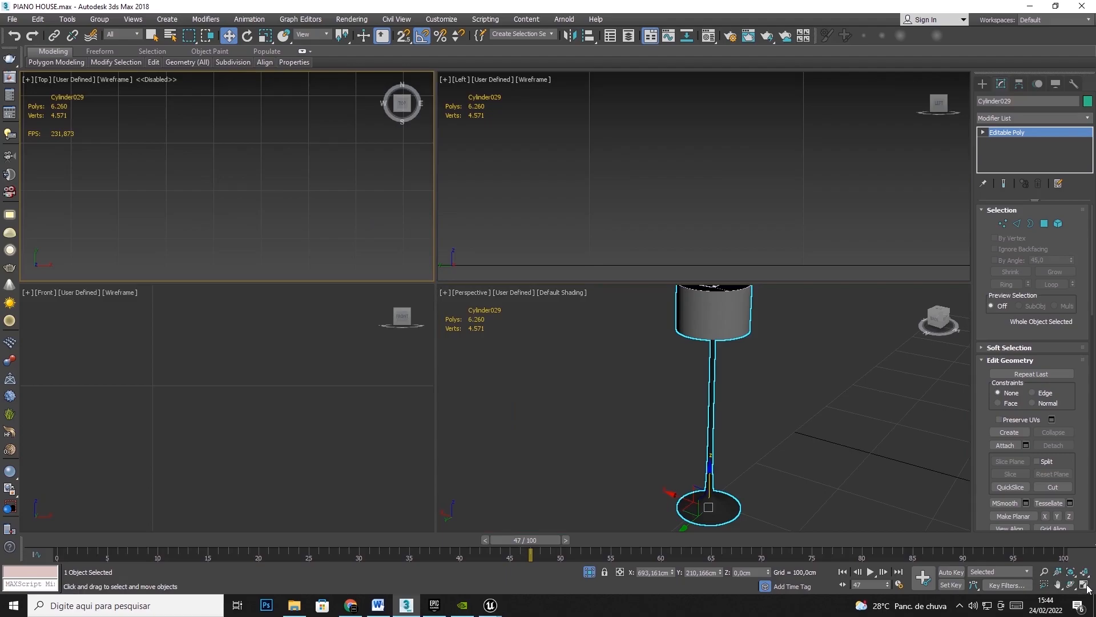
pyautogui.click(1083, 585)
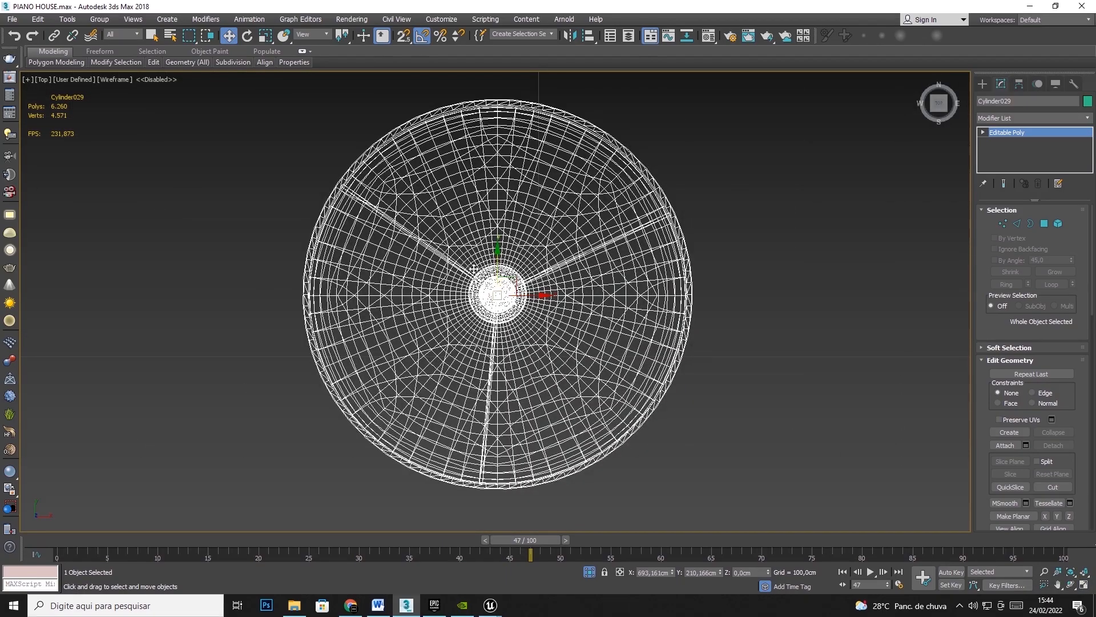
pyautogui.click(1084, 585)
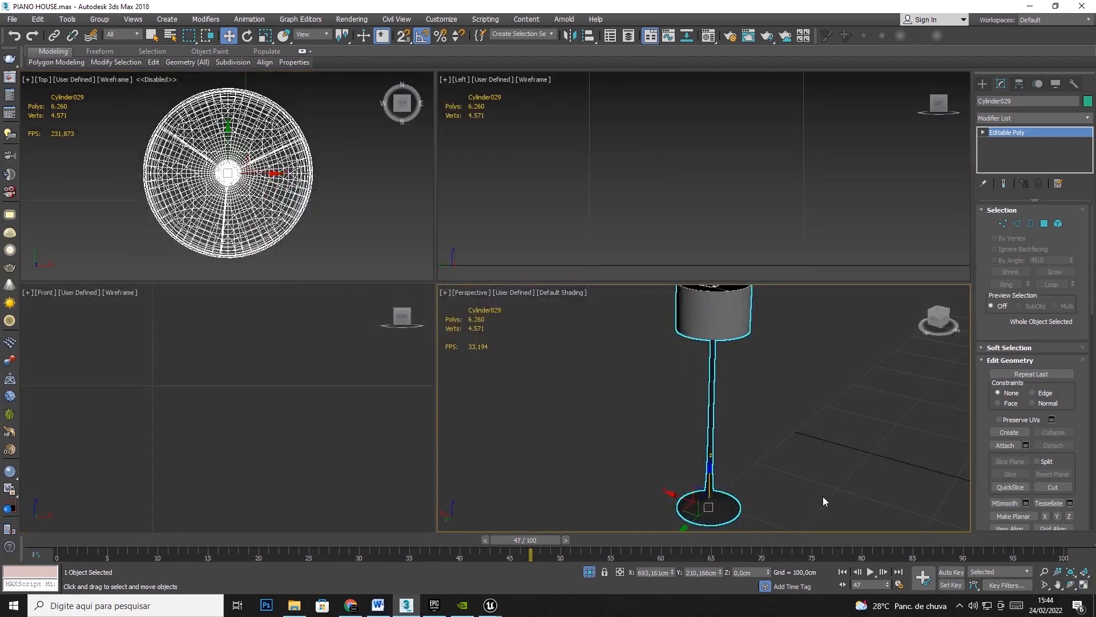
pyautogui.click(1084, 584)
pyautogui.scroll(-4, 536, 366)
pyautogui.scroll(-2, 529, 361)
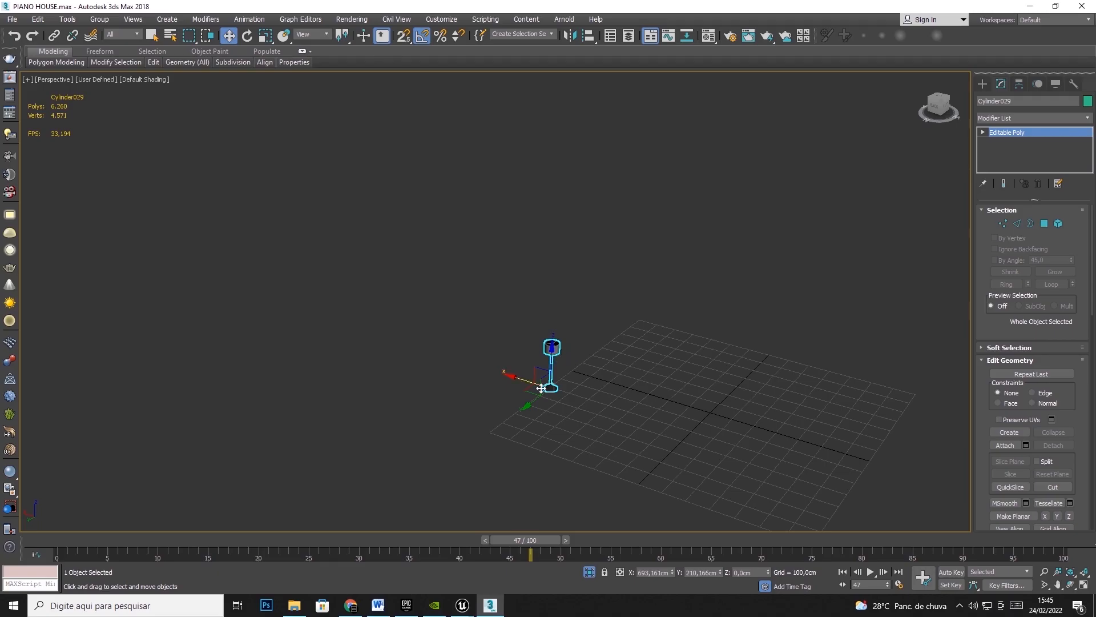
# Place the lamp at the world origin by setting its absolute X, Y and Z positions to 0
pyautogui.click(628, 299)
pyautogui.click(555, 350)
pyautogui.click(710, 414)
pyautogui.click(550, 389)
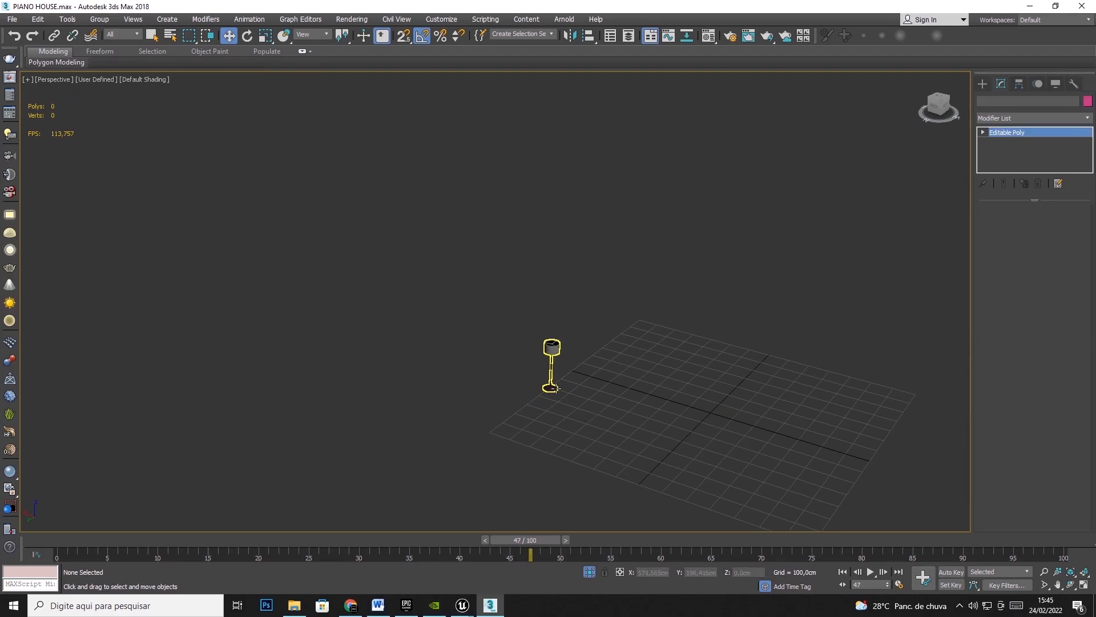
pyautogui.rightClick(229, 36)
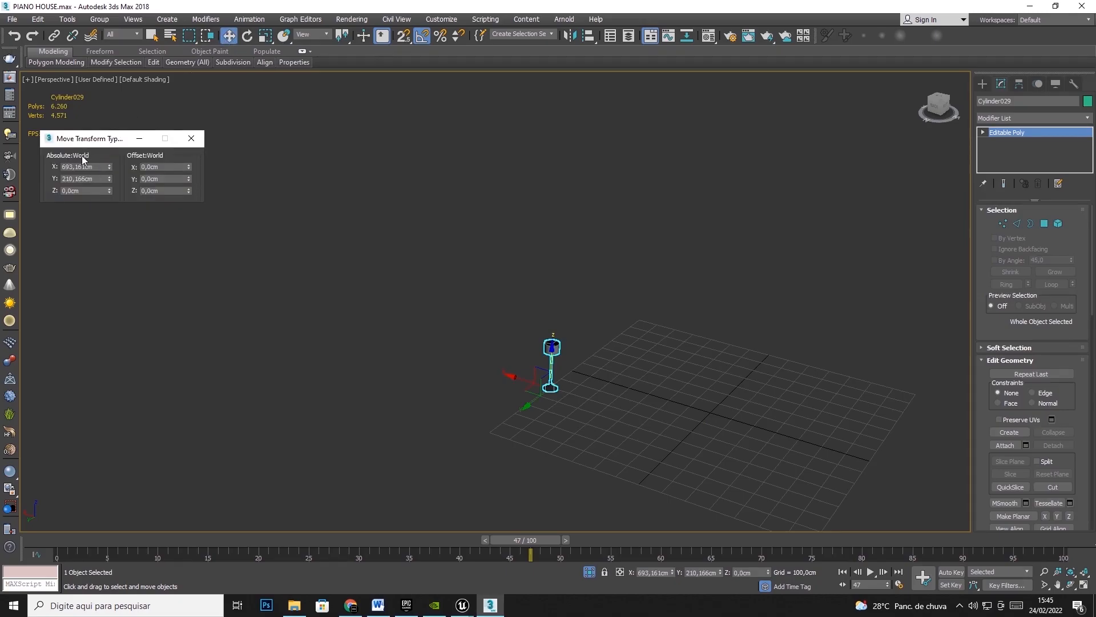
pyautogui.doubleClick(58, 165)
pyautogui.write('0')
pyautogui.press('Tab')
pyautogui.write('0')
pyautogui.press('Tab')
pyautogui.write('0')
pyautogui.press('Tab')
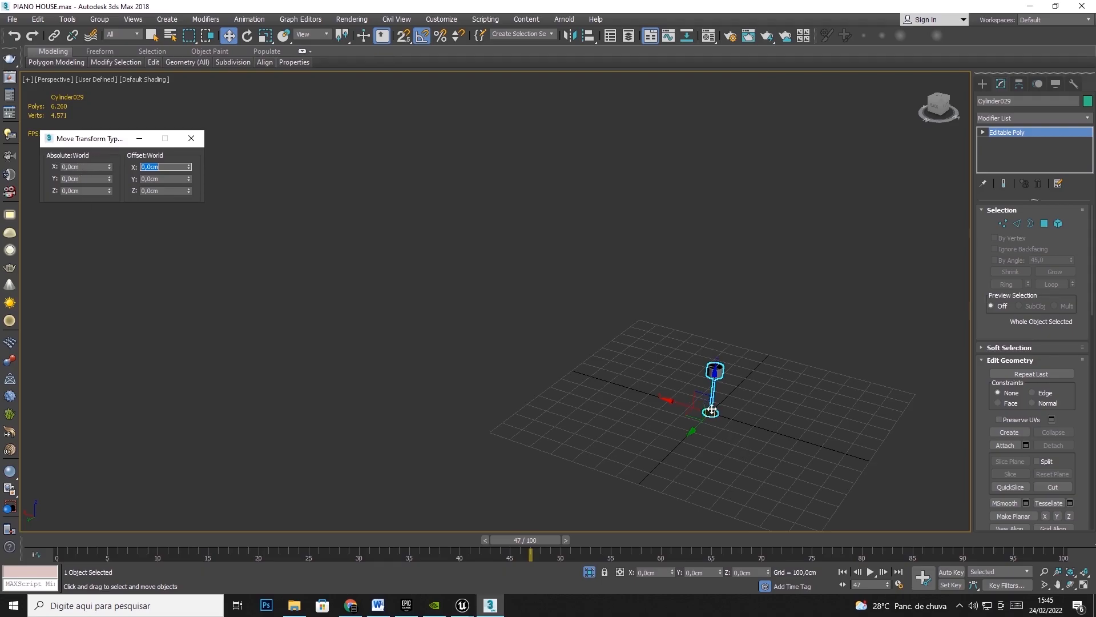
# Move the lamp along X and Y to about X 233.6 cm, Y -512.2 cm
pyautogui.moveTo(682, 406); pyautogui.dragTo(636, 391)
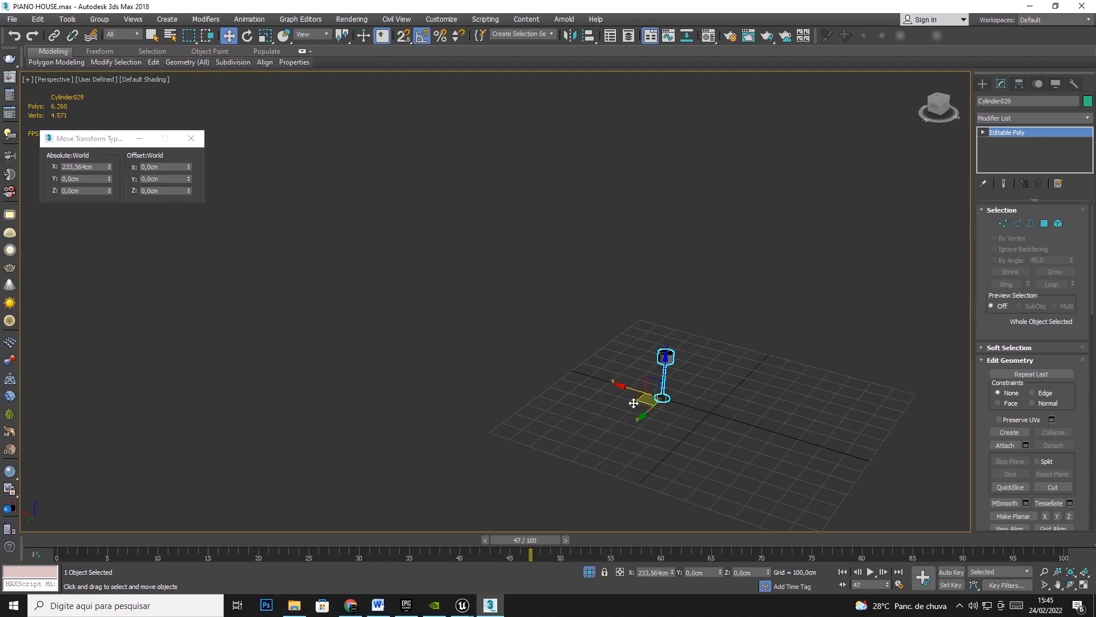
pyautogui.moveTo(642, 412); pyautogui.dragTo(689, 371)
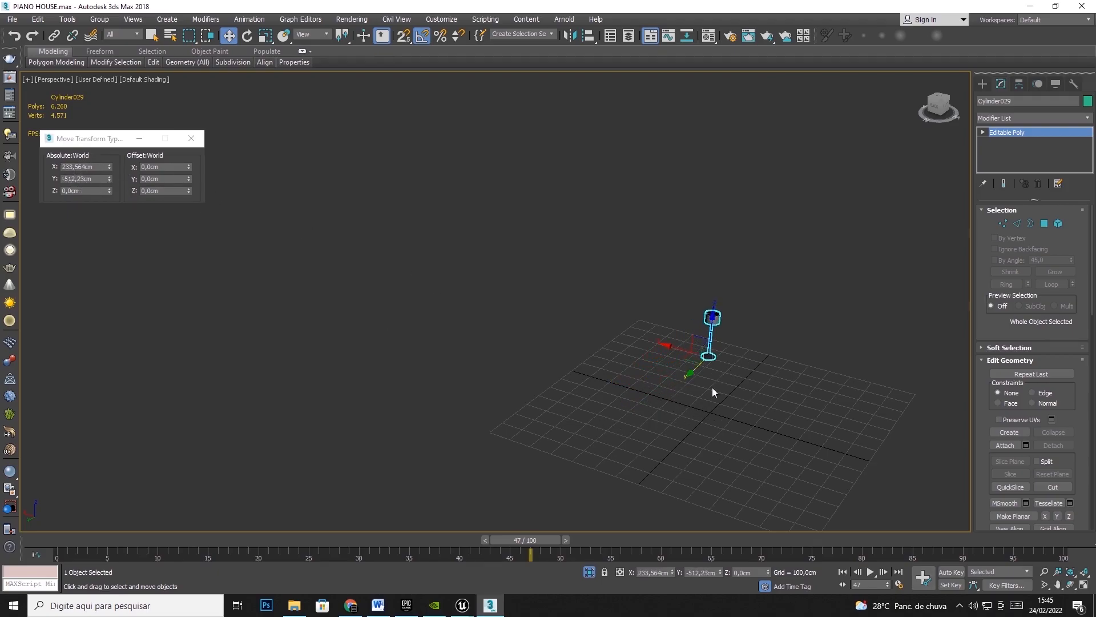
# Try raising the lamp to a height of about 510 cm and undo the move
pyautogui.click(707, 328)
pyautogui.click(711, 323)
pyautogui.moveTo(712, 318); pyautogui.dragTo(723, 218)
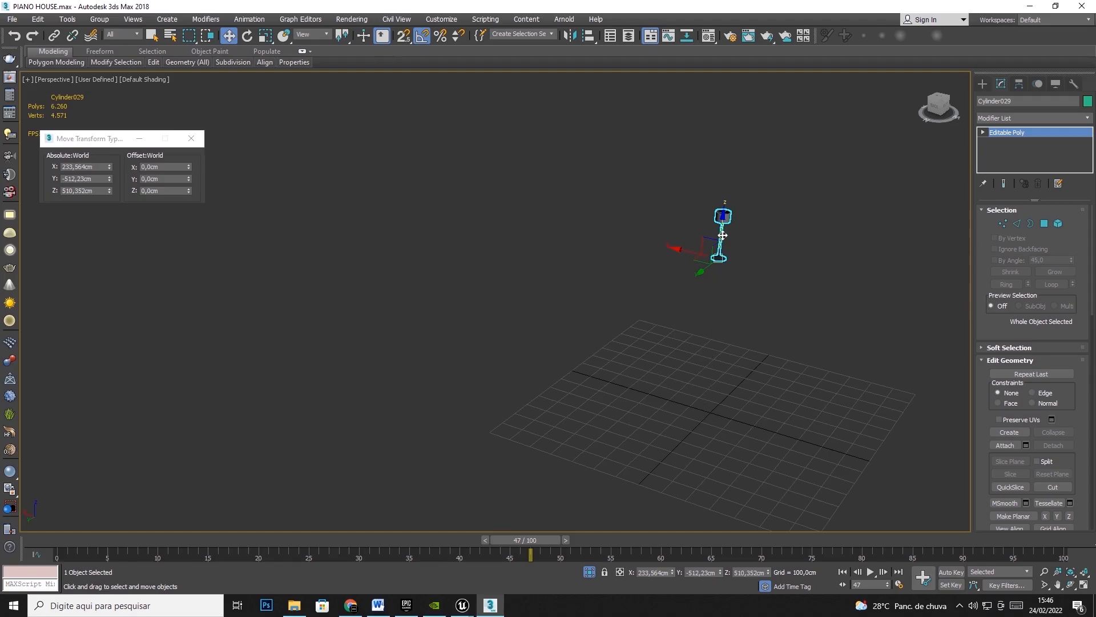
pyautogui.hotkey('ctrl', 'z')
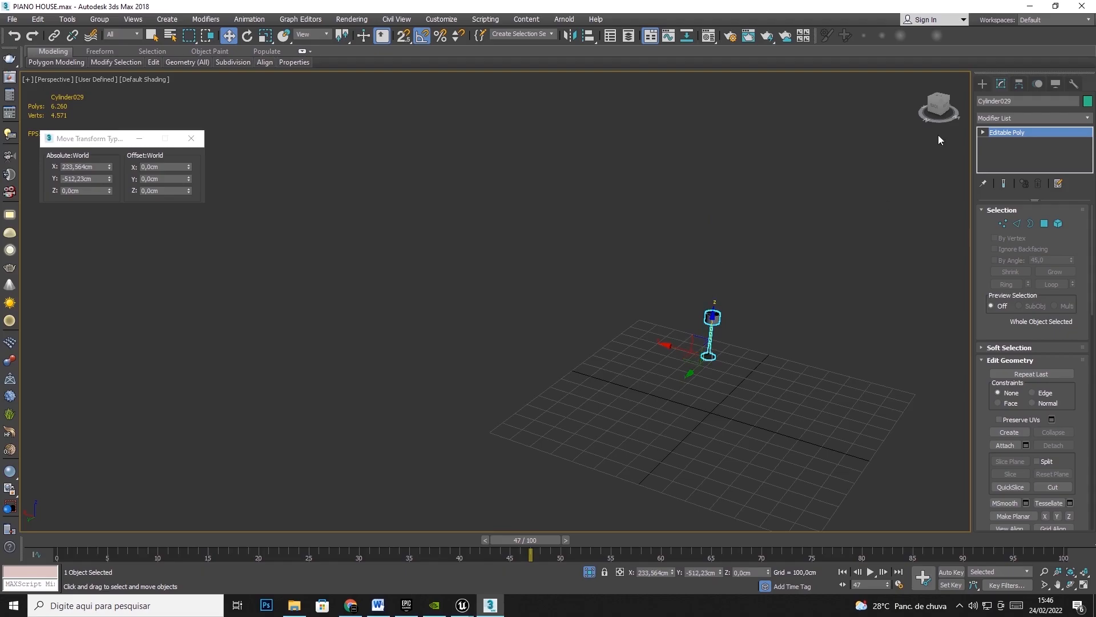
# Move only the lamp's pivot close to the grid origin, at about X -5.8 cm, Y -5.6 cm
pyautogui.click(1019, 85)
pyautogui.click(1032, 162)
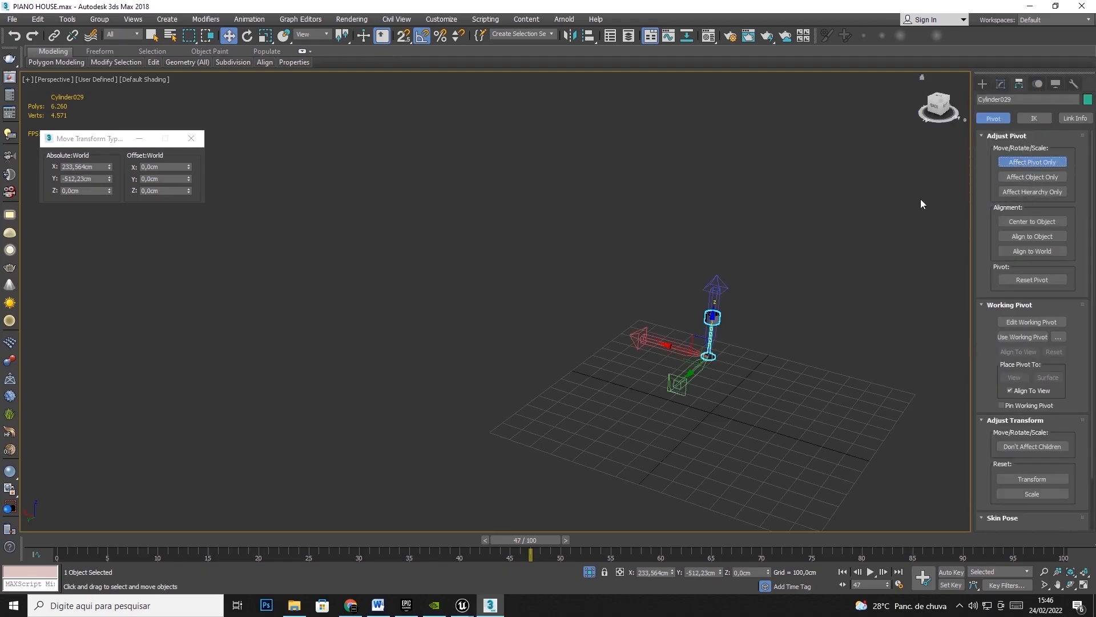
pyautogui.moveTo(684, 359); pyautogui.dragTo(712, 412)
pyautogui.click(1019, 162)
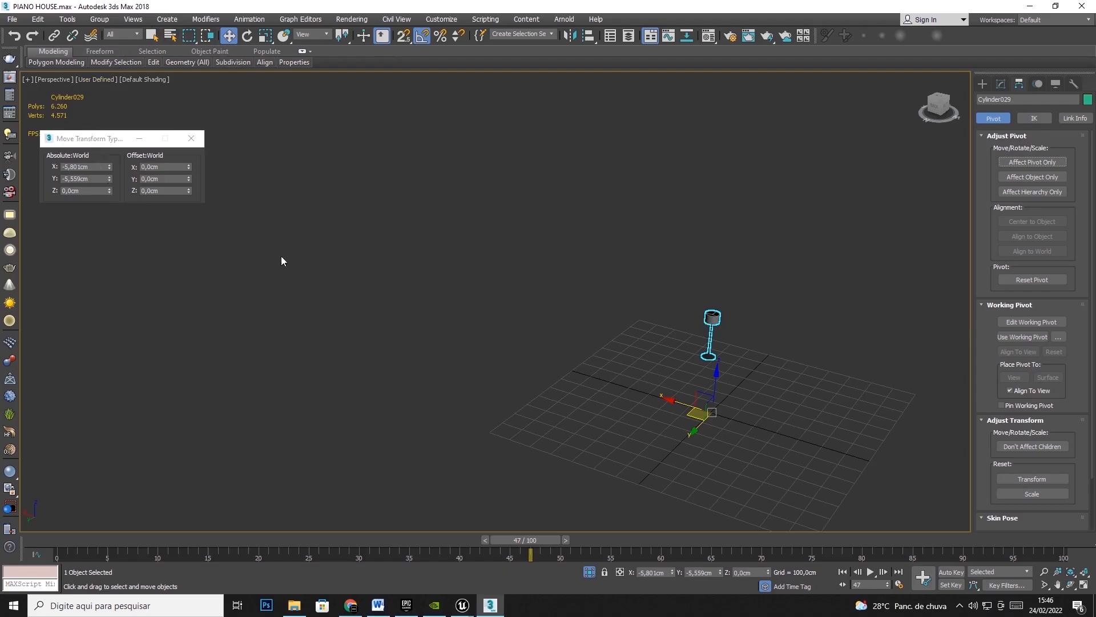
pyautogui.click(764, 342)
pyautogui.click(710, 337)
pyautogui.moveTo(688, 413); pyautogui.dragTo(725, 413)
pyautogui.rightClick(725, 412)
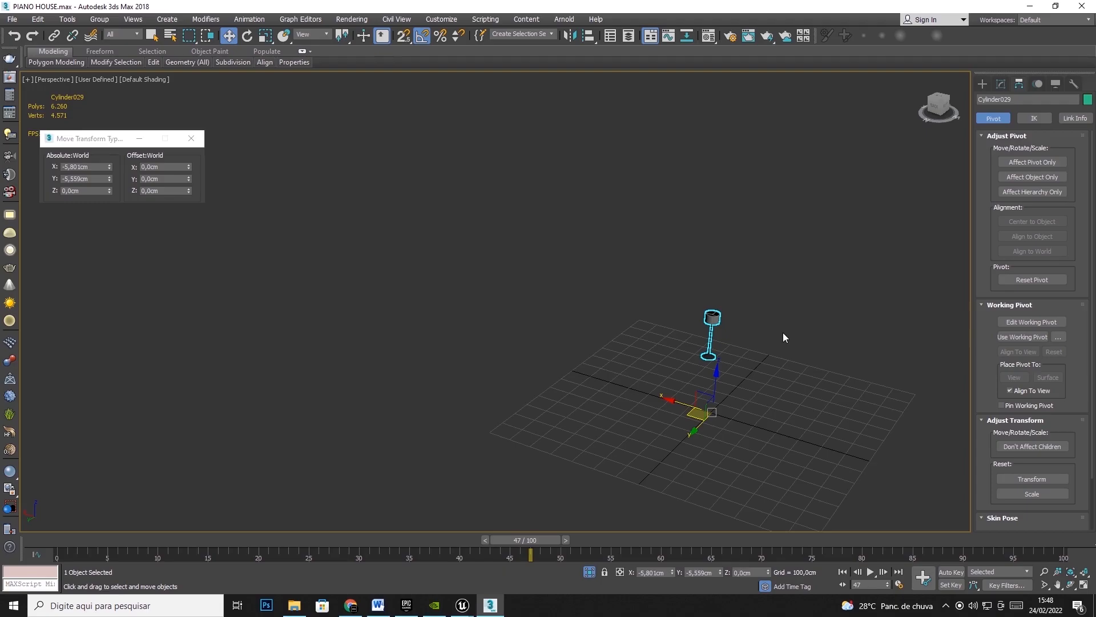
pyautogui.click(781, 308)
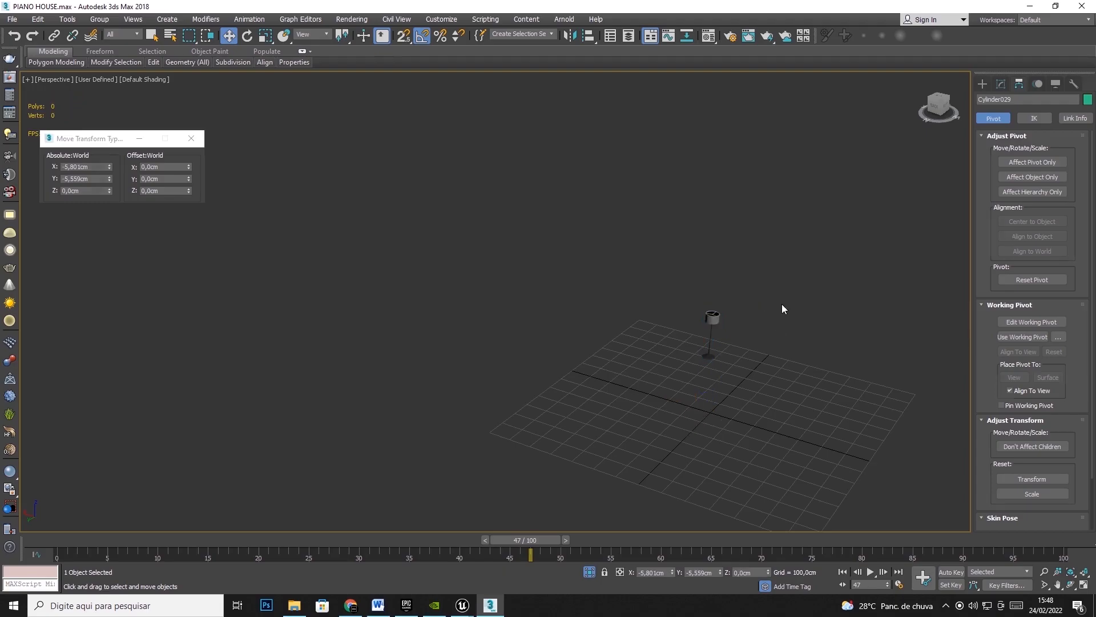
# Center the lamp's pivot on the object itself
pyautogui.click(709, 318)
pyautogui.click(1032, 163)
pyautogui.click(1020, 225)
pyautogui.click(1032, 163)
pyautogui.click(731, 294)
pyautogui.click(710, 338)
pyautogui.click(1083, 585)
pyautogui.rightClick(304, 146)
pyautogui.scroll(-5, 304, 195)
pyautogui.scroll(-4, 304, 195)
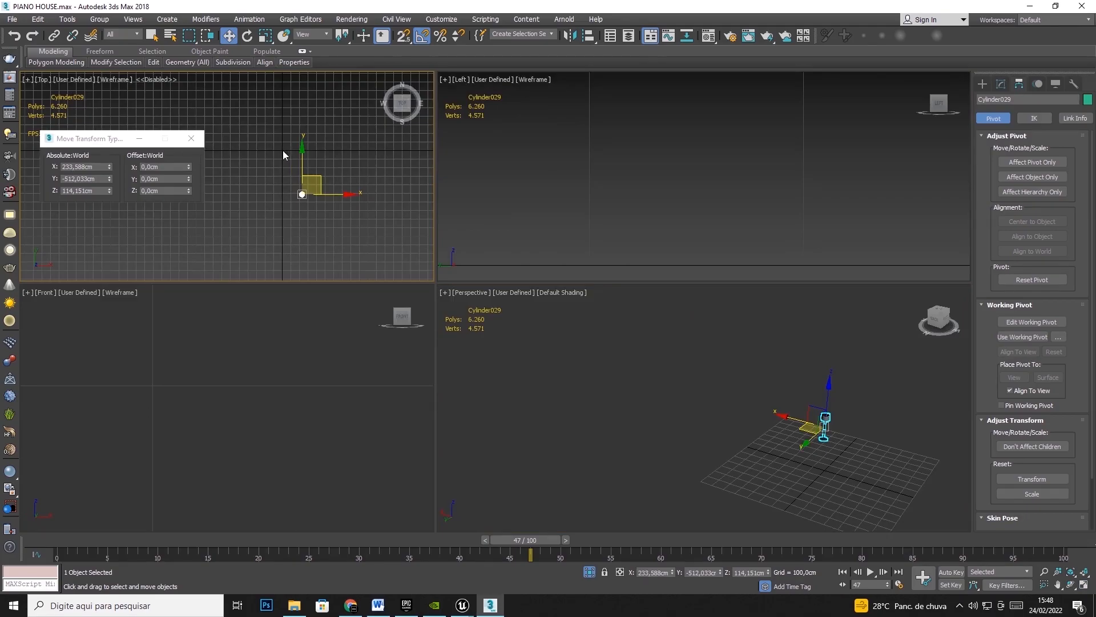
# Start an FBX export of the selected lamp and browse to the PIANO HOUSE folder on the BACKUP (F:) drive
pyautogui.click(12, 20)
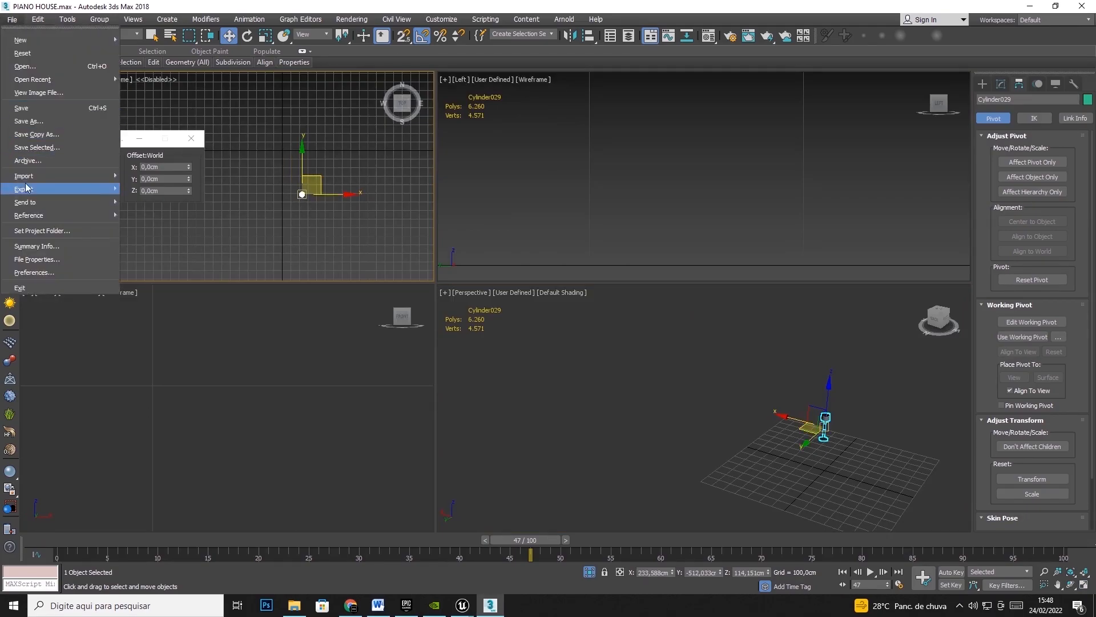
pyautogui.moveTo(28, 189)
pyautogui.click(173, 209)
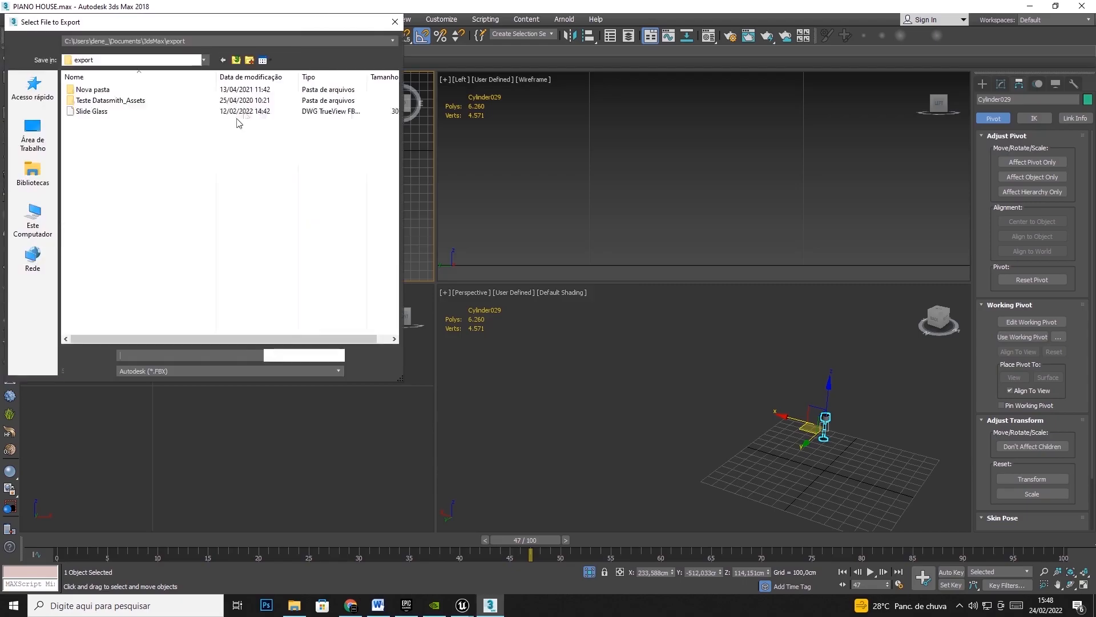
pyautogui.click(85, 60)
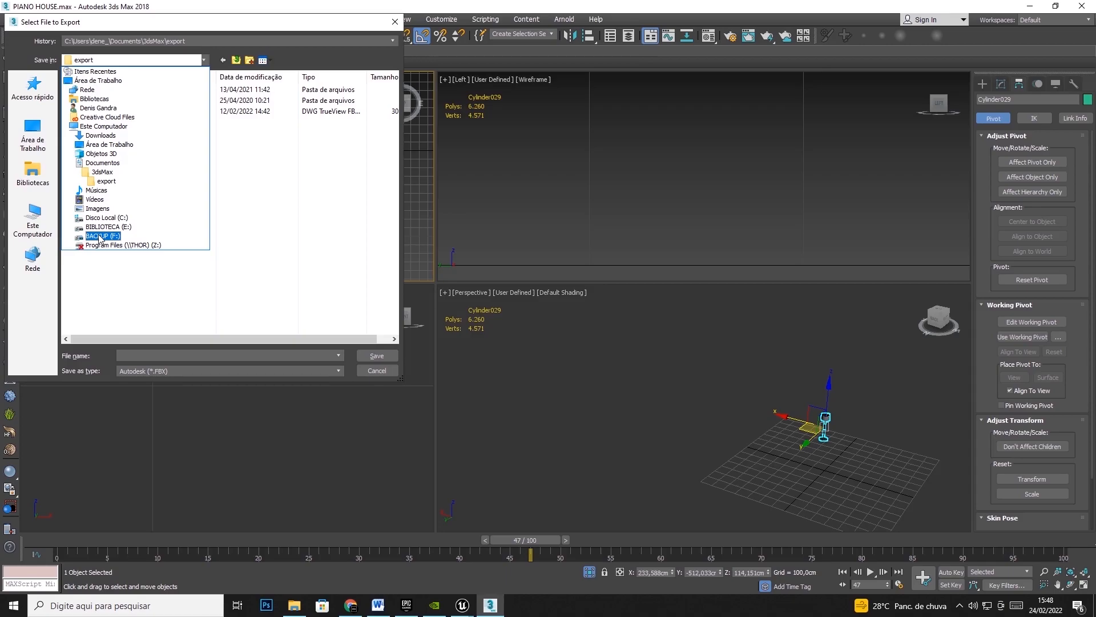
pyautogui.click(99, 236)
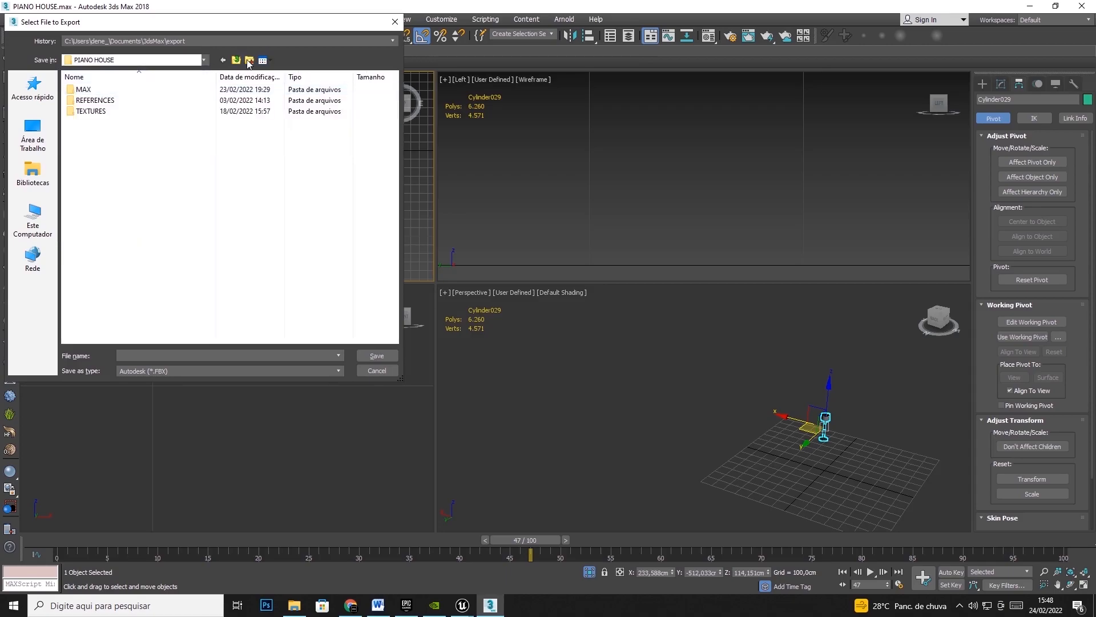
# Create a folder named FBX inside PIANO HOUSE and open it
pyautogui.click(248, 60)
pyautogui.write('FBX')
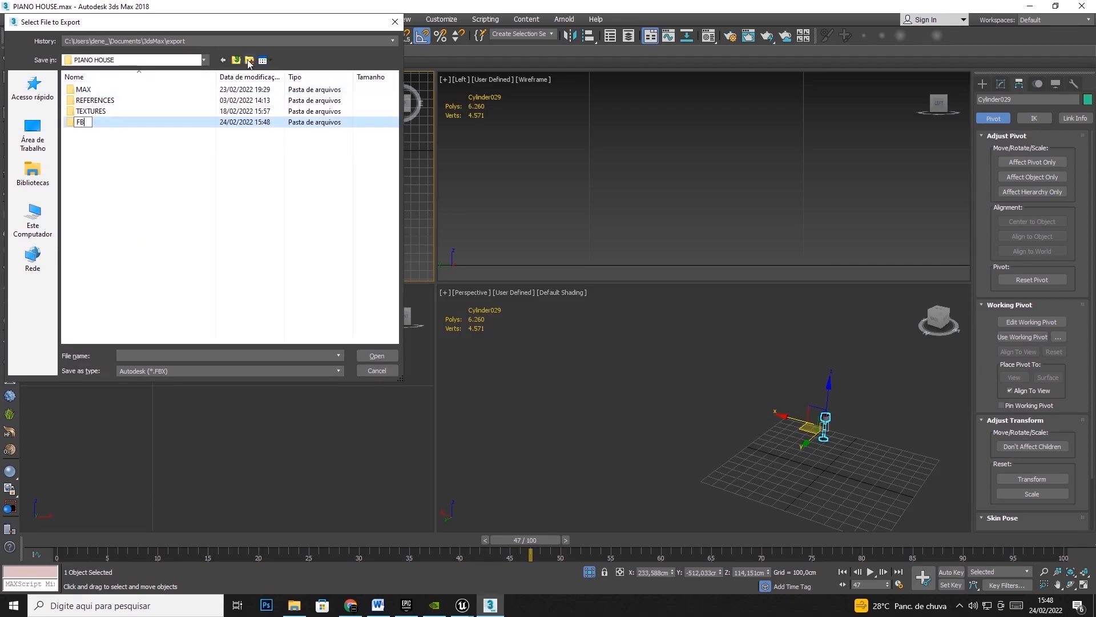
pyautogui.press('Return')
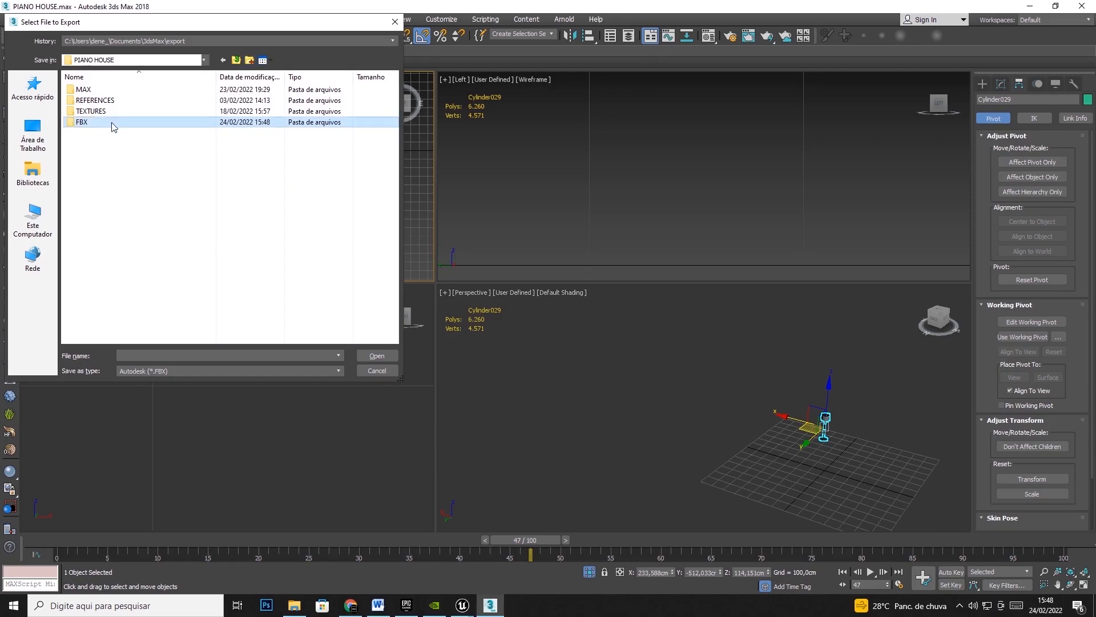
pyautogui.doubleClick(110, 122)
# Export the lamp as an FBX file named Lamp_test, accepting the export options
pyautogui.click(173, 356)
pyautogui.write('Lamp_test')
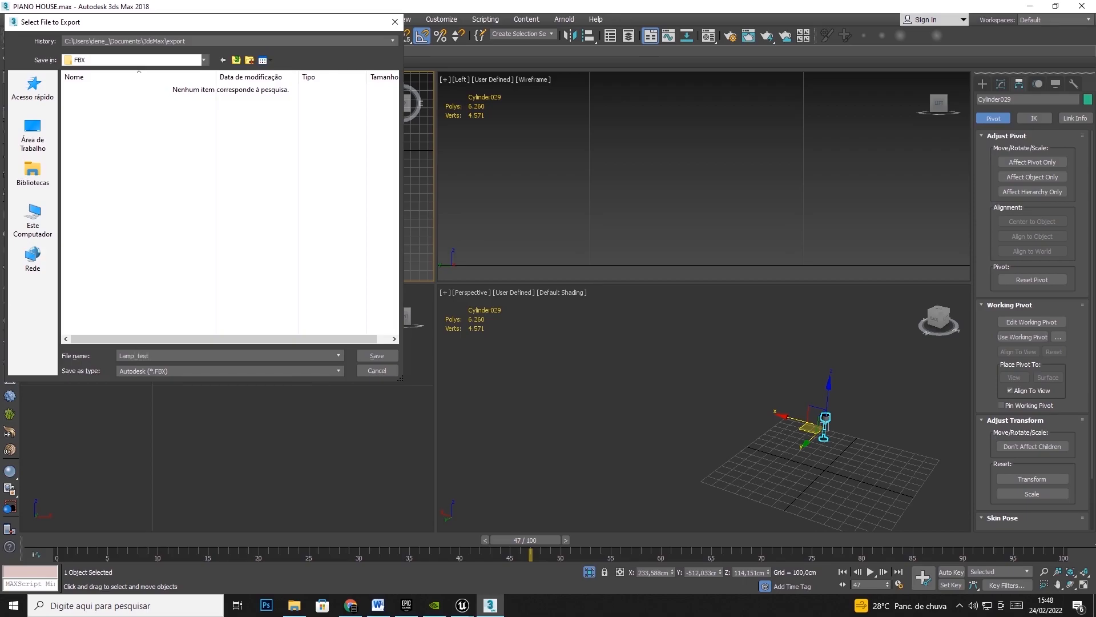
pyautogui.click(359, 356)
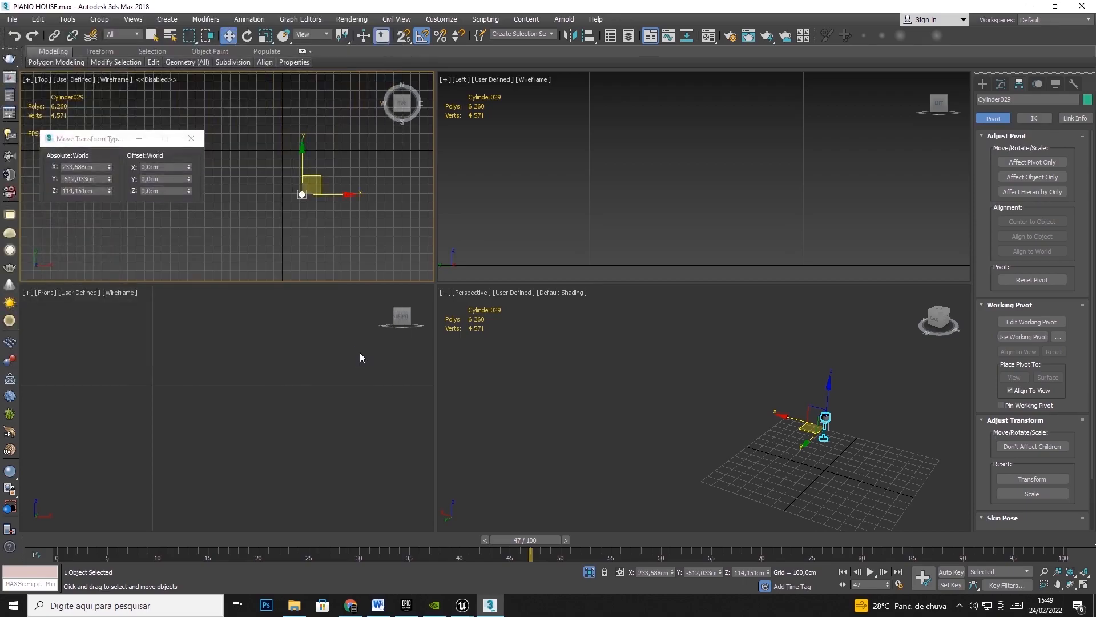
pyautogui.click(631, 453)
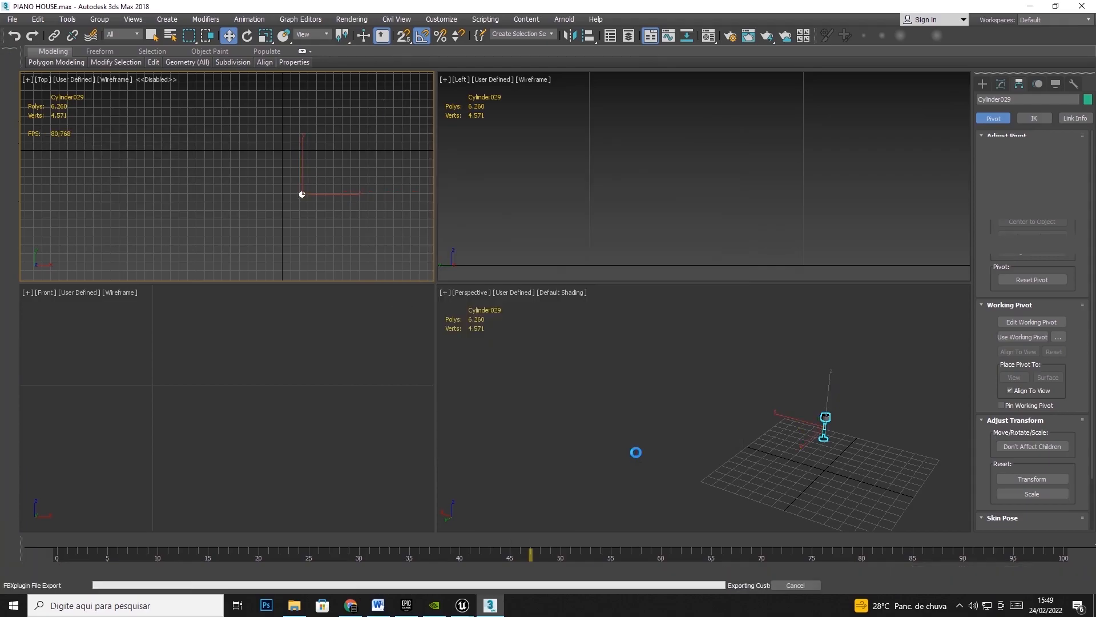
pyautogui.click(727, 480)
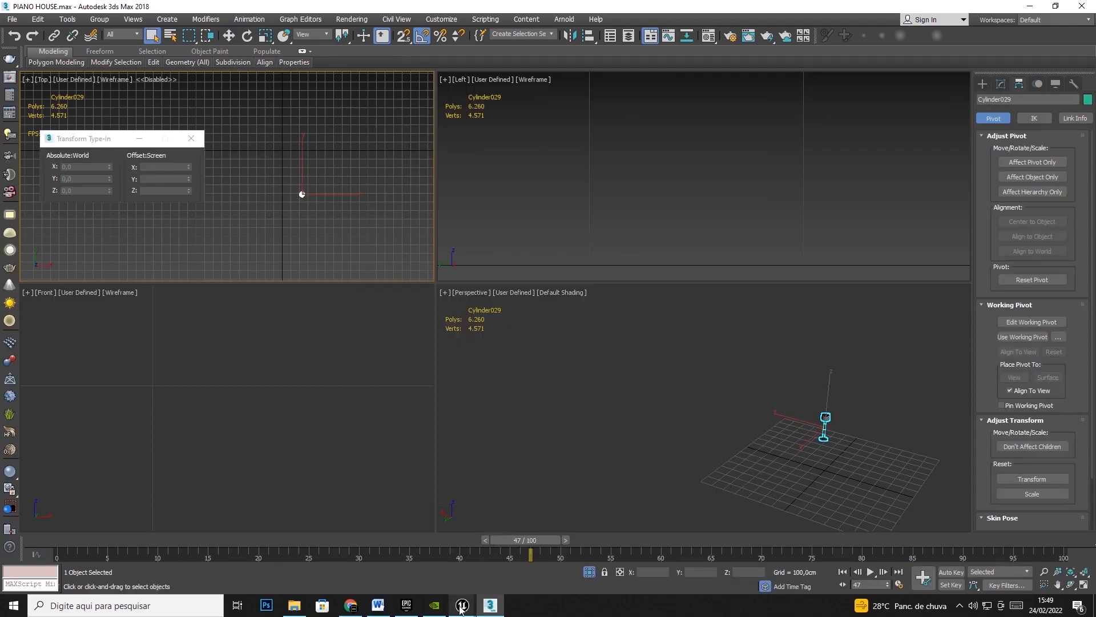
# Switch to Unreal Engine and start importing a file into the project's Content folder
pyautogui.moveTo(462, 605)
pyautogui.click(479, 570)
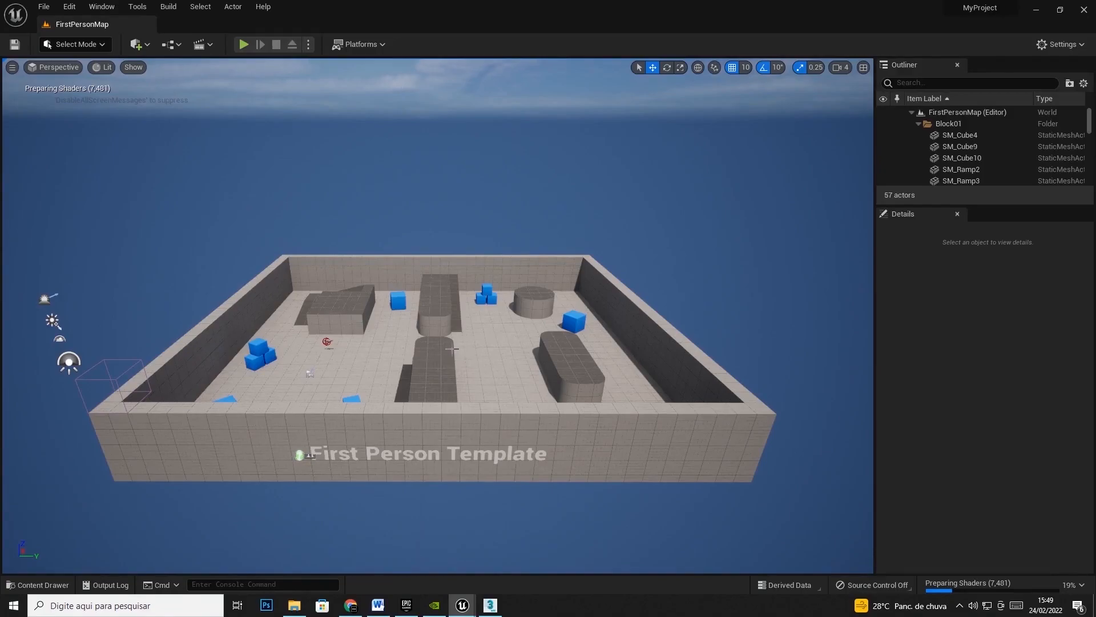
pyautogui.click(37, 585)
pyautogui.rightClick(519, 470)
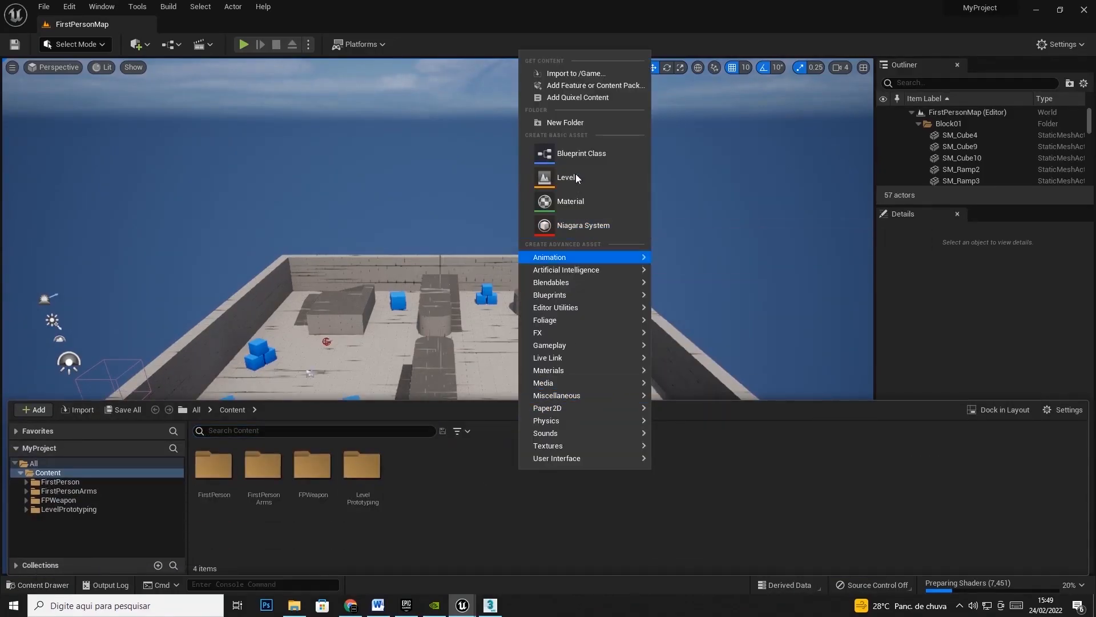
pyautogui.click(586, 75)
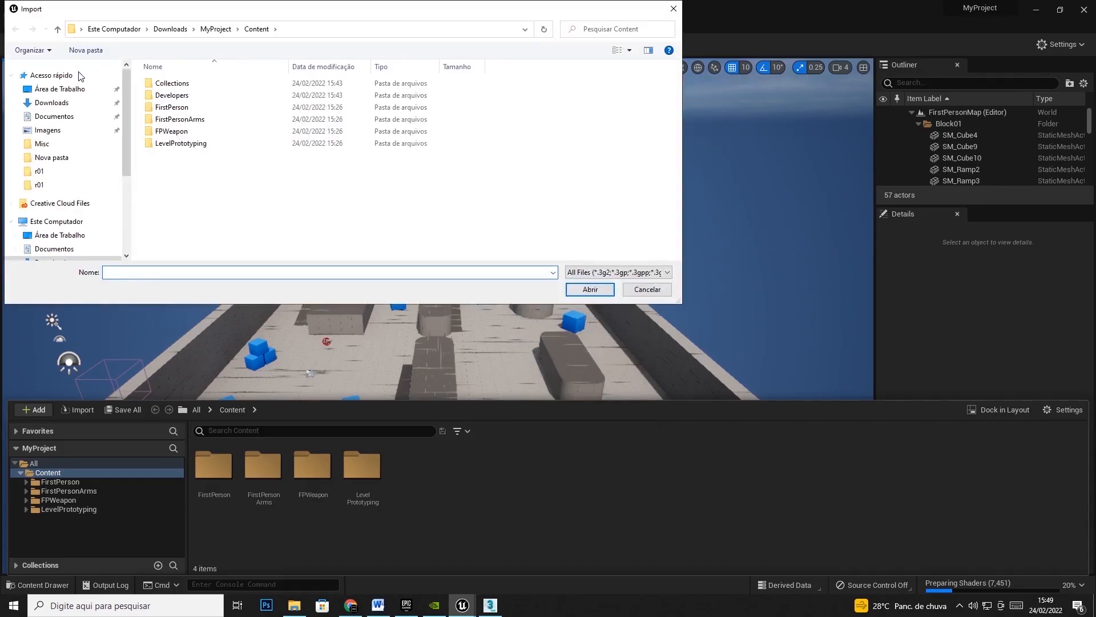
# Browse to the FBX folder inside PIANO HOUSE on the BACKUP (F:) drive and choose the Lamp_test file for import
pyautogui.scroll(-3, 57, 108)
pyautogui.click(53, 208)
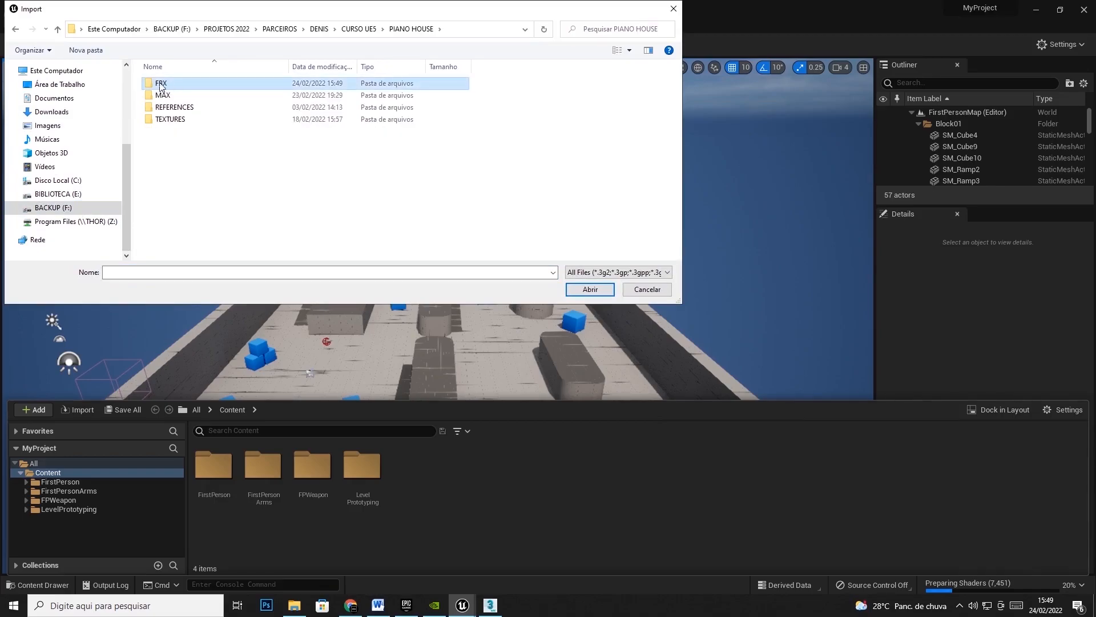
pyautogui.click(15, 29)
pyautogui.doubleClick(195, 86)
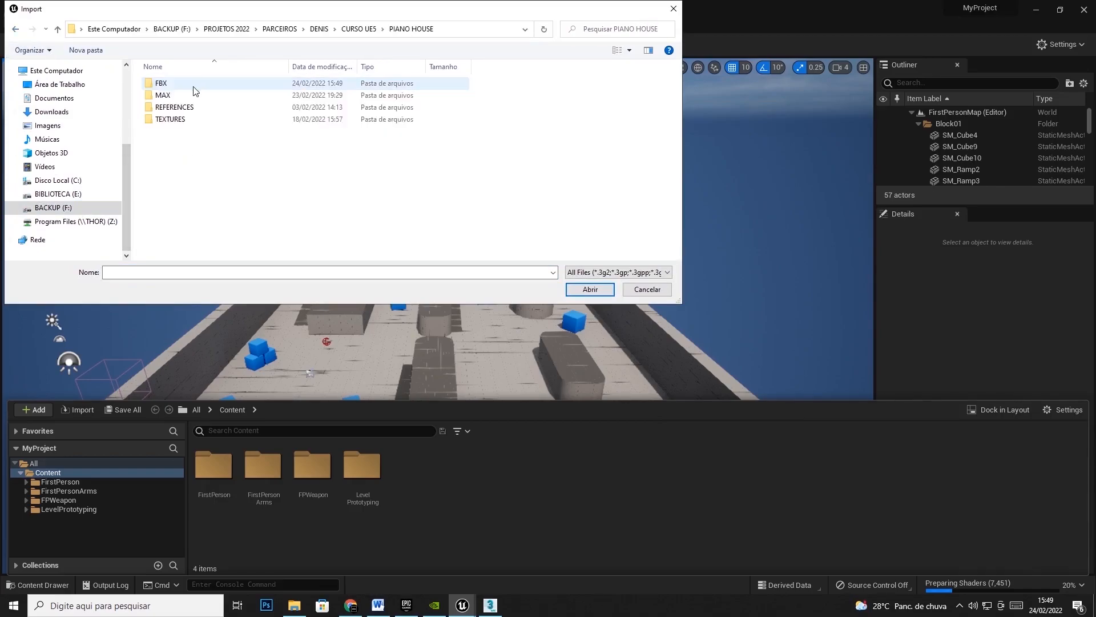
pyautogui.doubleClick(165, 84)
pyautogui.click(173, 85)
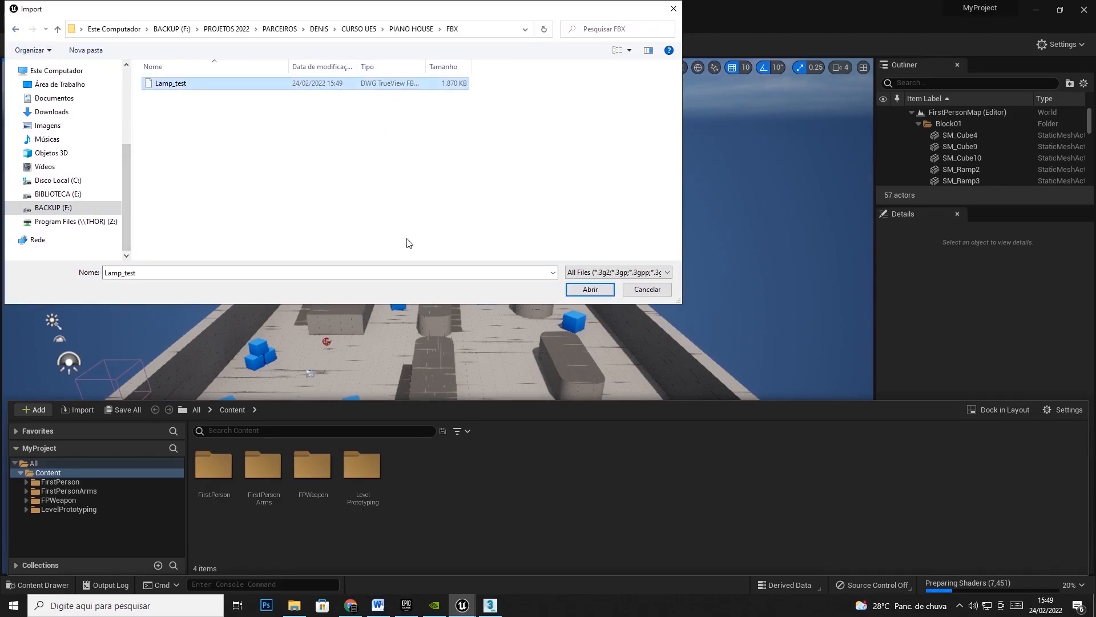
pyautogui.click(598, 294)
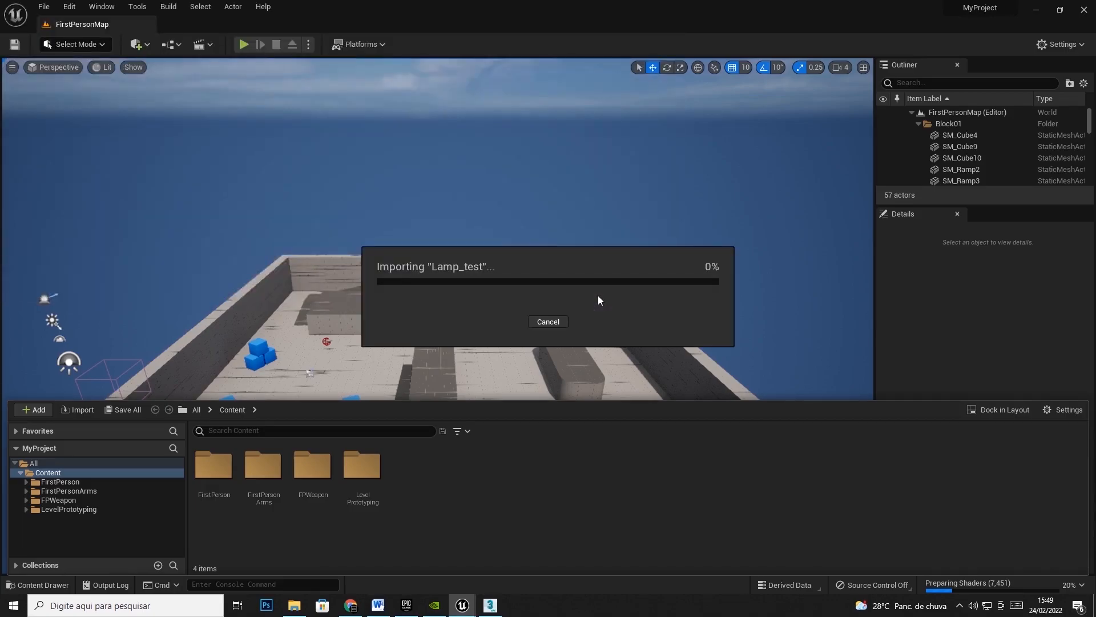
# Turn off Generate Missing Collision, expand the advanced mesh options, and import everything from the lamp file
pyautogui.click(523, 191)
pyautogui.click(429, 207)
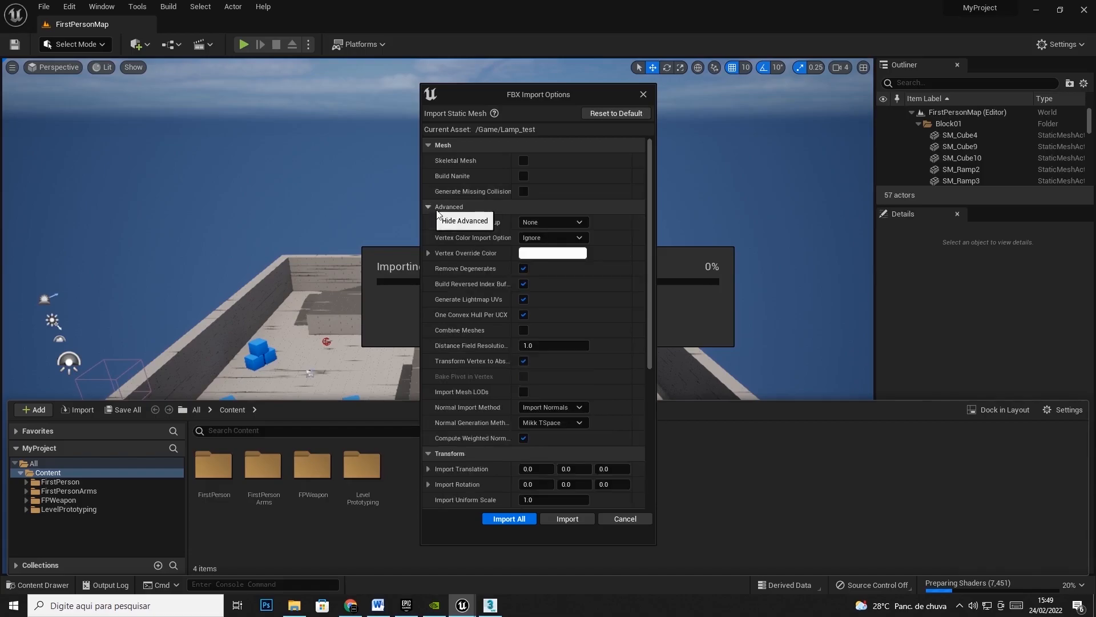
pyautogui.click(514, 519)
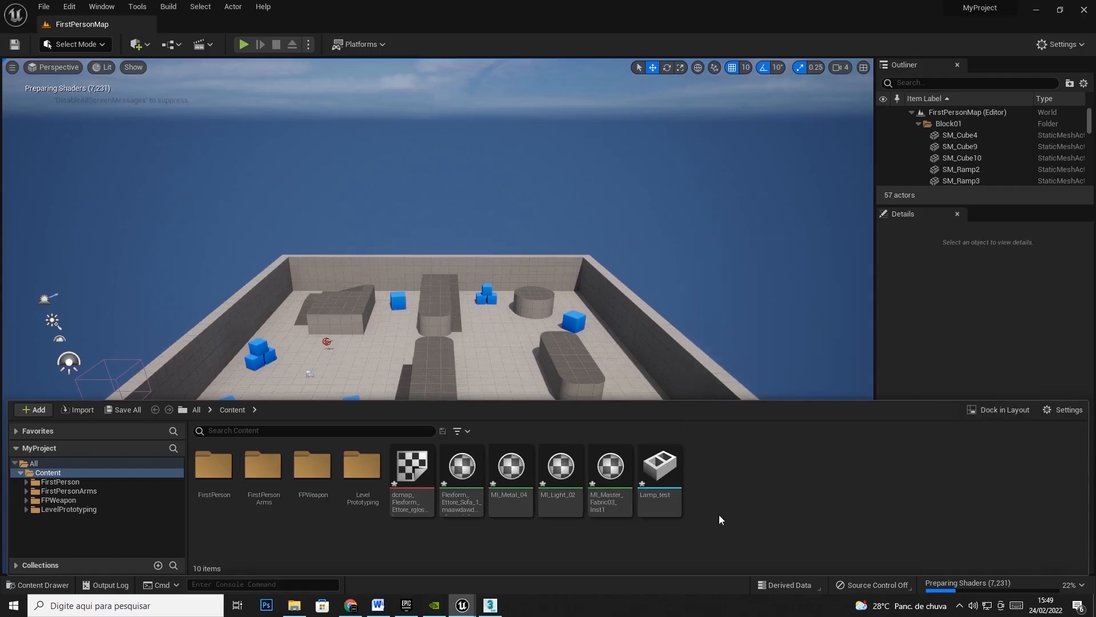
# Place the Lamp_test mesh on the floor of the level at about X 1030, Y 840, Z 0
pyautogui.click(656, 471)
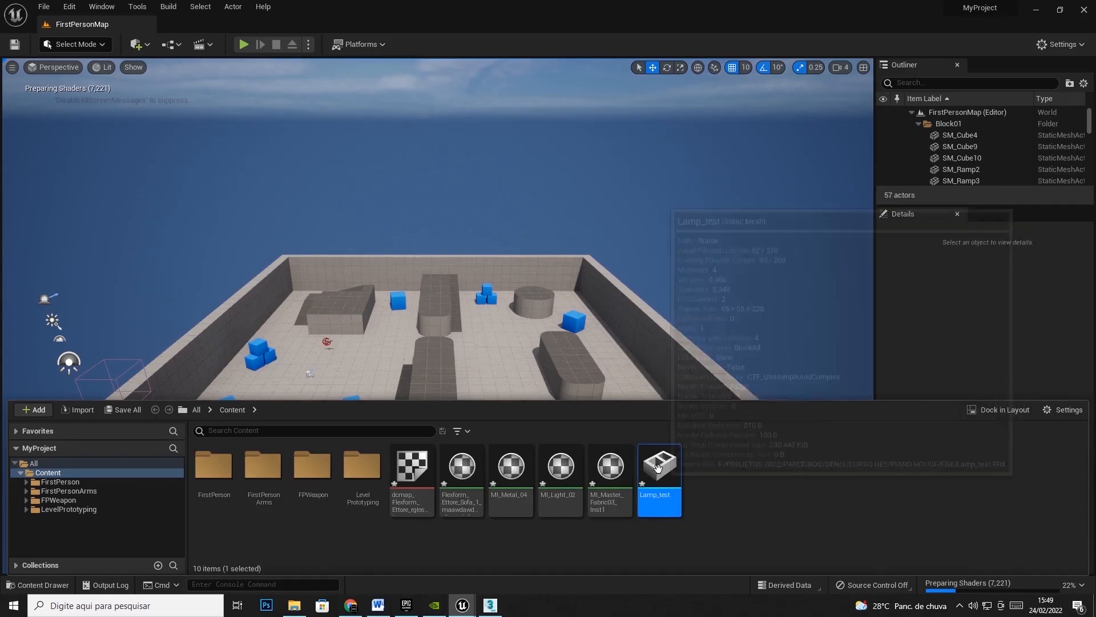
pyautogui.moveTo(657, 477); pyautogui.dragTo(367, 374)
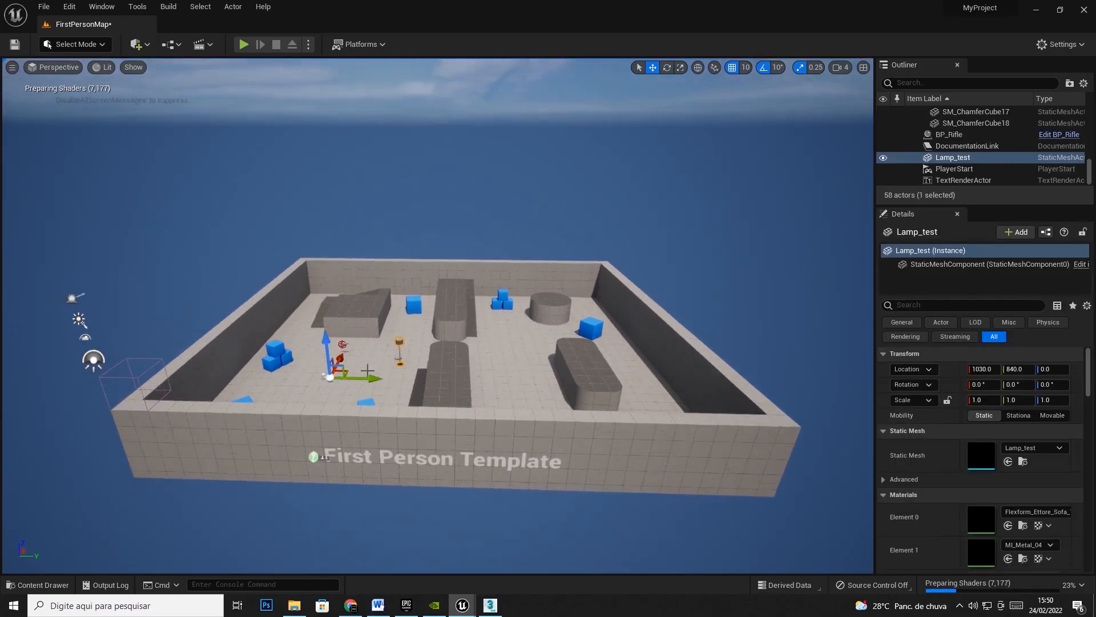
pyautogui.press('f')
pyautogui.moveTo(420, 381); pyautogui.dragTo(483, 508, button='right')
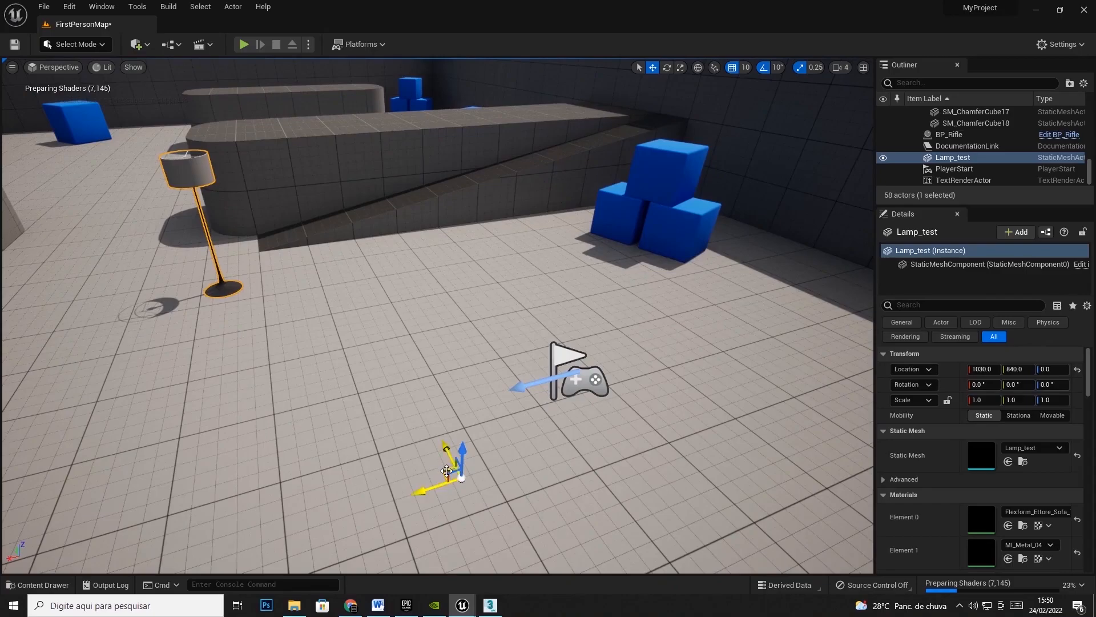
# Move the lamp across the level floor to about X 1120, Y 1010 to check its pivot offset
pyautogui.moveTo(447, 469); pyautogui.dragTo(351, 405)
pyautogui.moveTo(403, 432); pyautogui.dragTo(475, 453, button='right')
pyautogui.press('a')
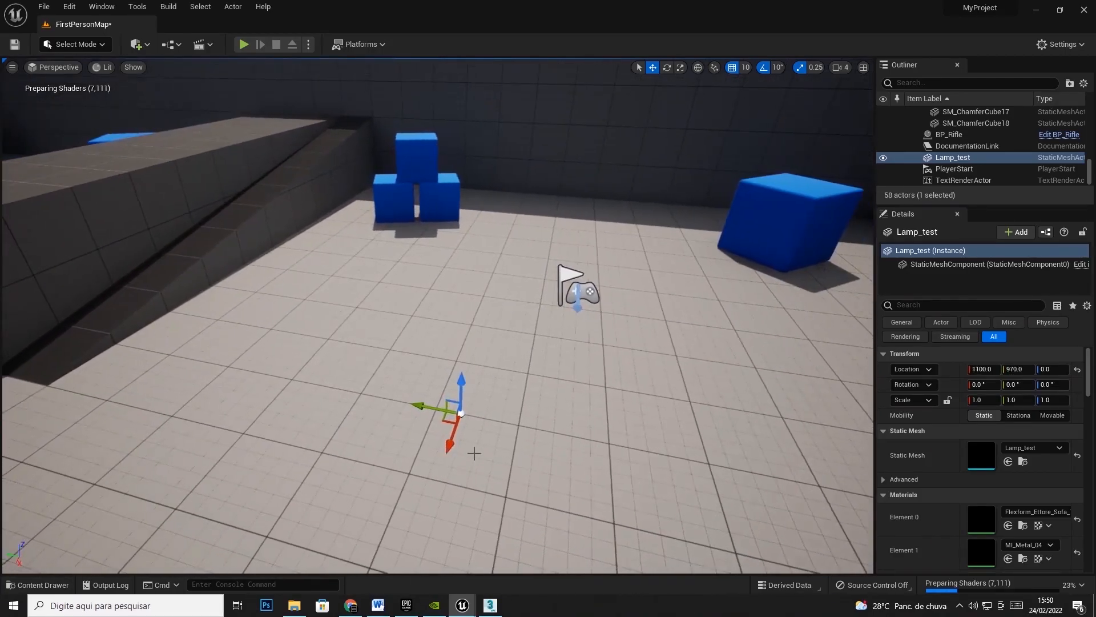
pyautogui.moveTo(452, 426); pyautogui.dragTo(453, 404)
pyautogui.hotkey('ctrl', 'z')
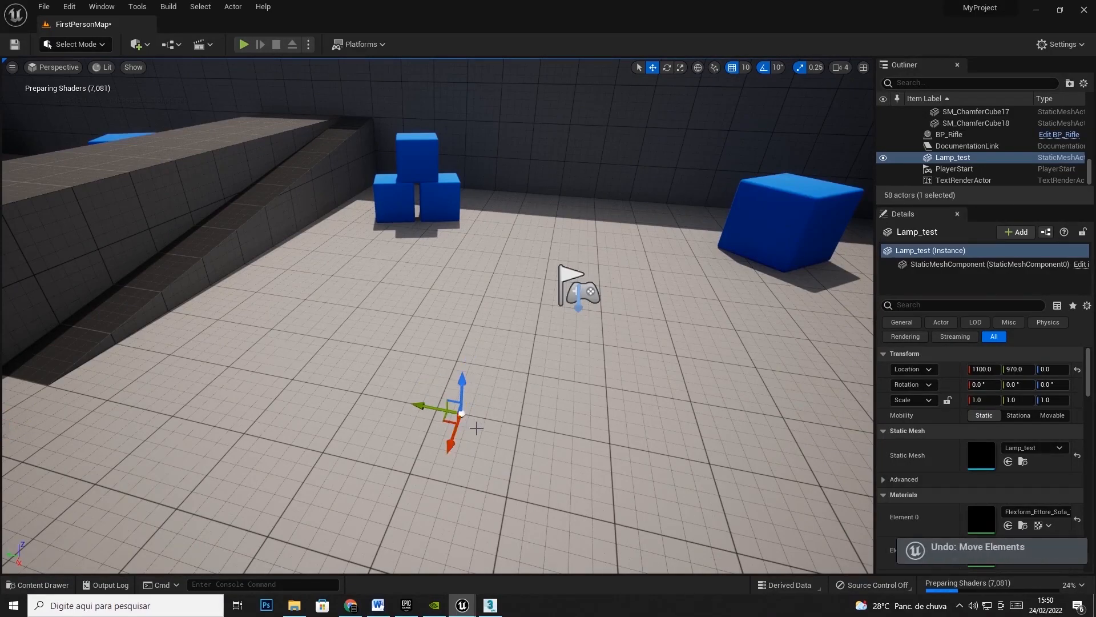
pyautogui.moveTo(444, 415); pyautogui.dragTo(409, 411)
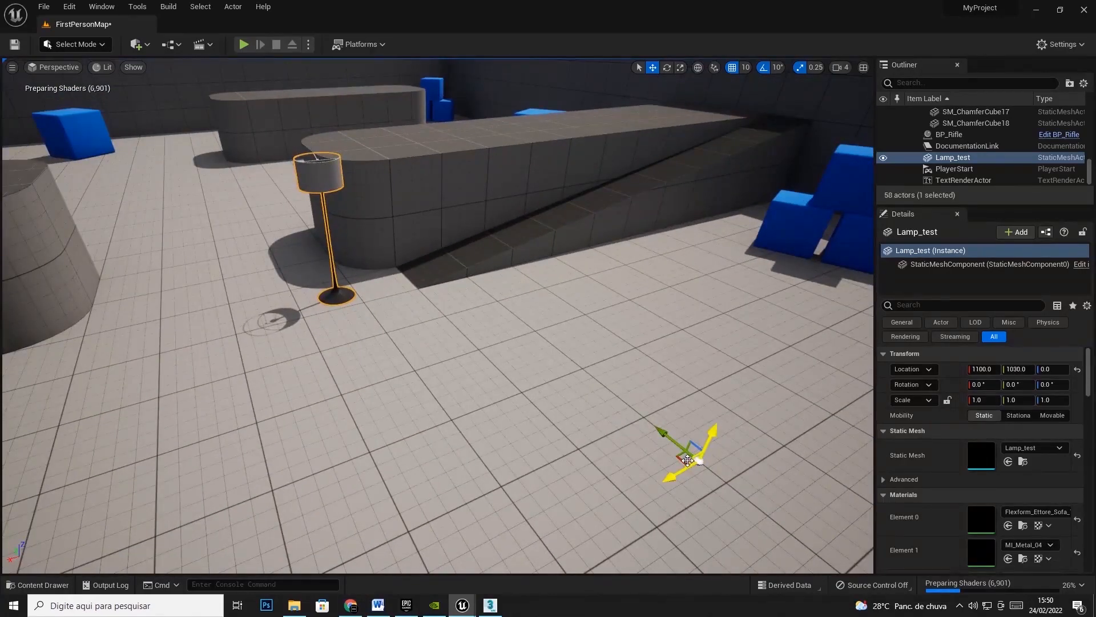
pyautogui.moveTo(665, 449); pyautogui.dragTo(702, 481)
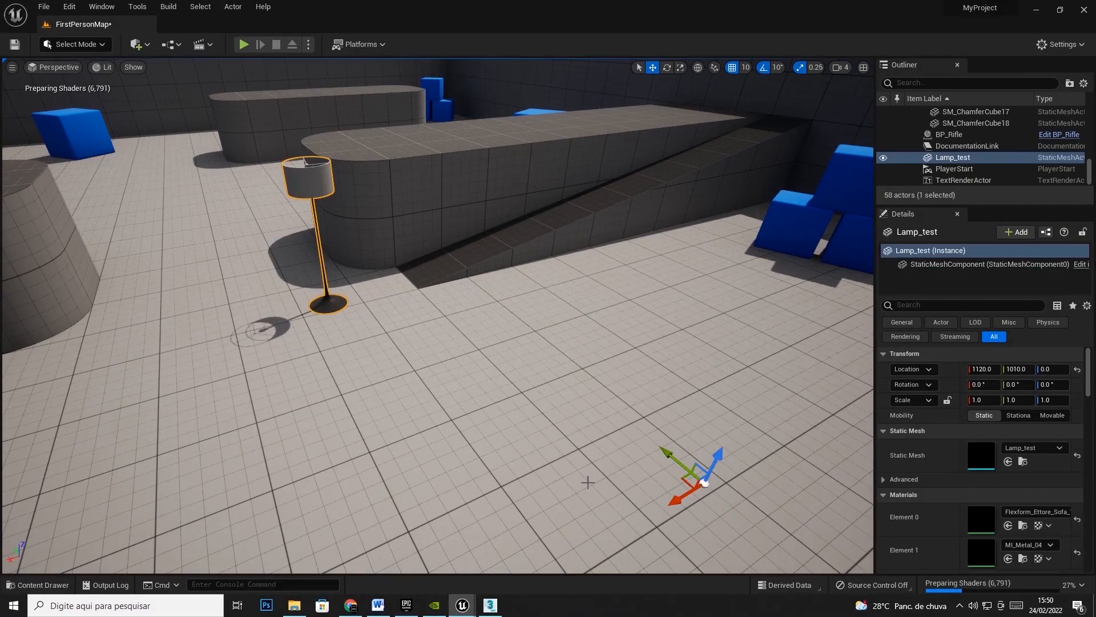
# Switch to 3ds Max and move the selected lamp to absolute world position X 0, Y 0, Z 0
pyautogui.click(490, 605)
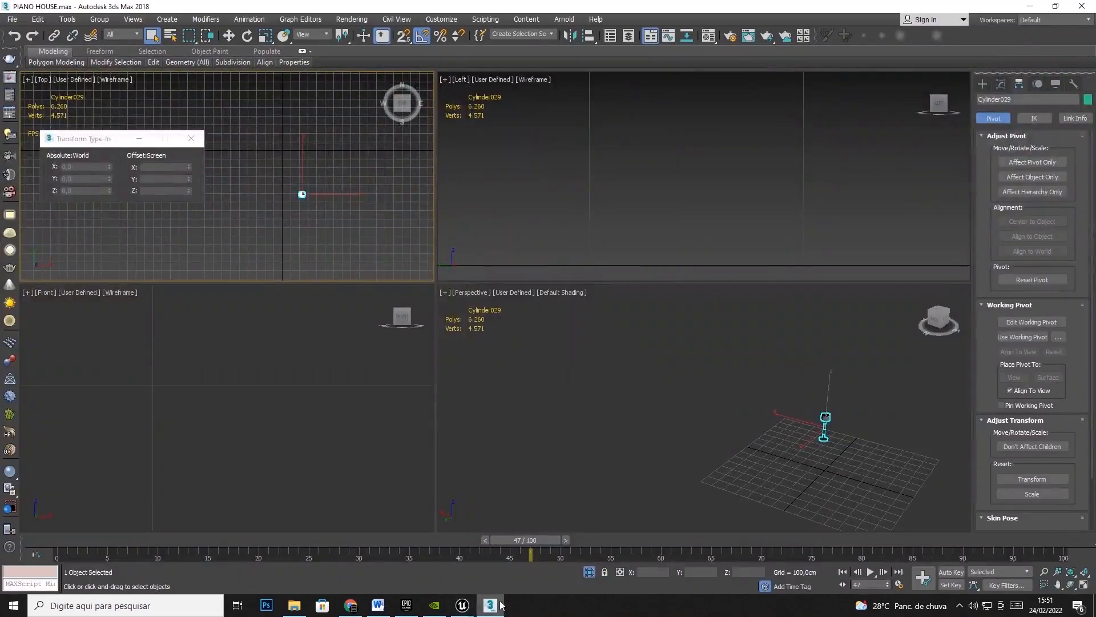
pyautogui.press('d')
pyautogui.click(845, 450)
pyautogui.scroll(4, 845, 458)
pyautogui.click(774, 336)
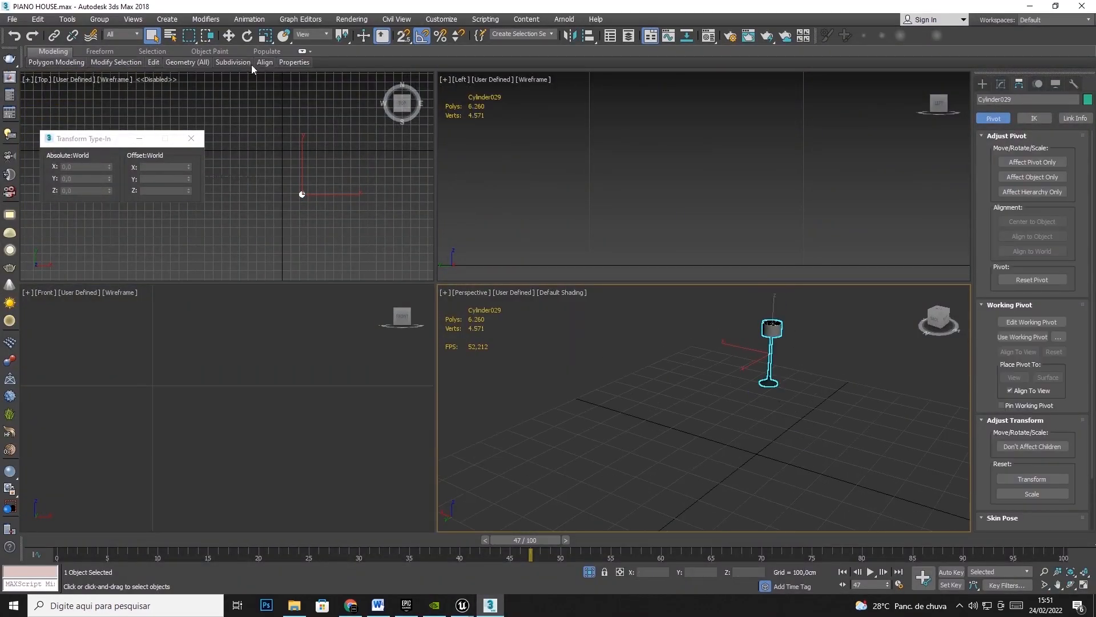
pyautogui.click(229, 35)
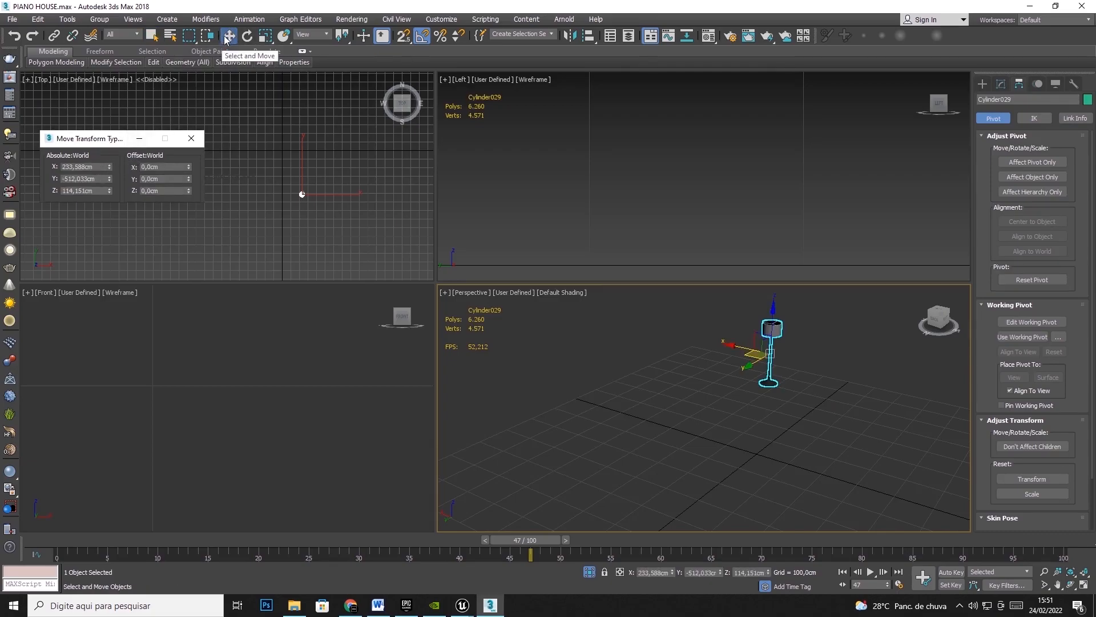
pyautogui.doubleClick(97, 169)
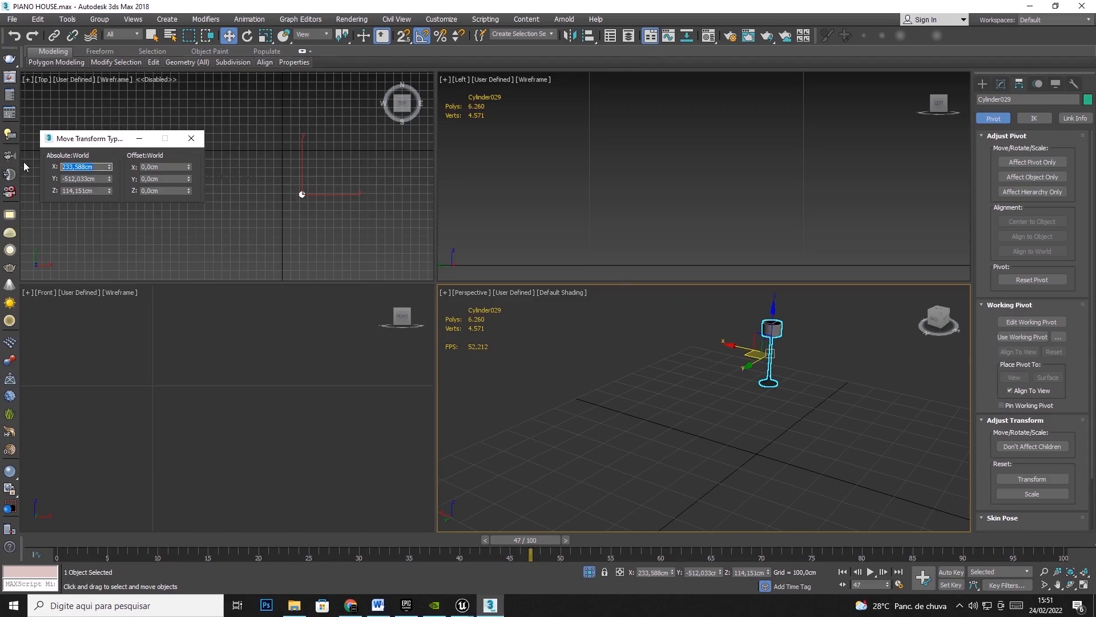
pyautogui.write('0')
pyautogui.press('Tab')
pyautogui.write('0')
pyautogui.press('Tab')
pyautogui.write('0')
pyautogui.press('Tab')
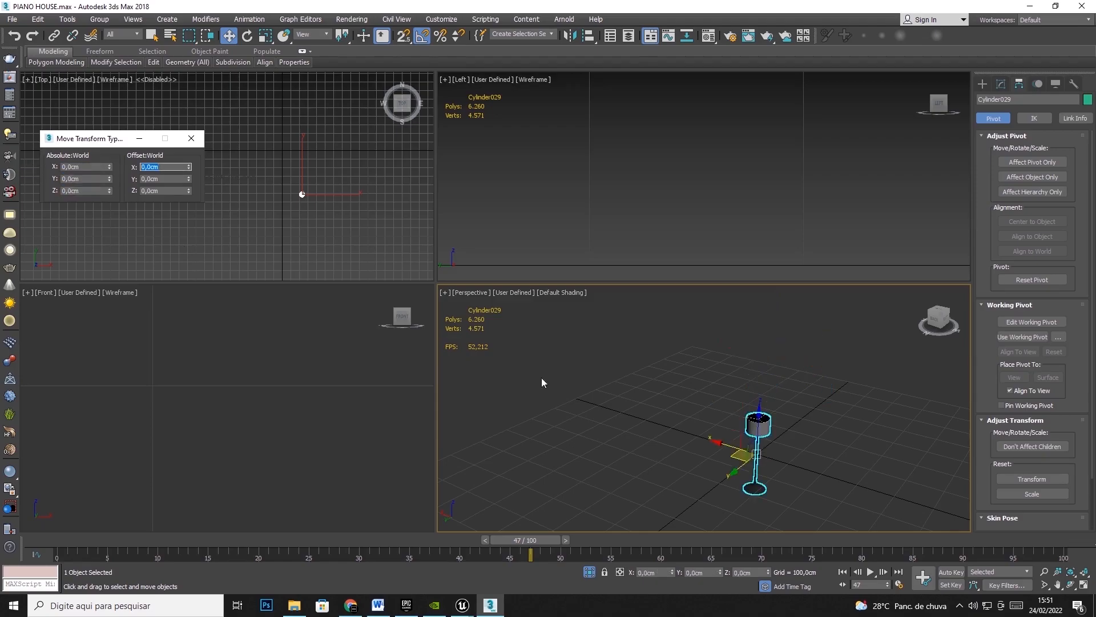
# Undo the lamp's move along Z and frame the lamp in the Left view
pyautogui.click(815, 446)
pyautogui.hotkey('ctrl', 'z')
pyautogui.hotkey('ctrl', 'z')
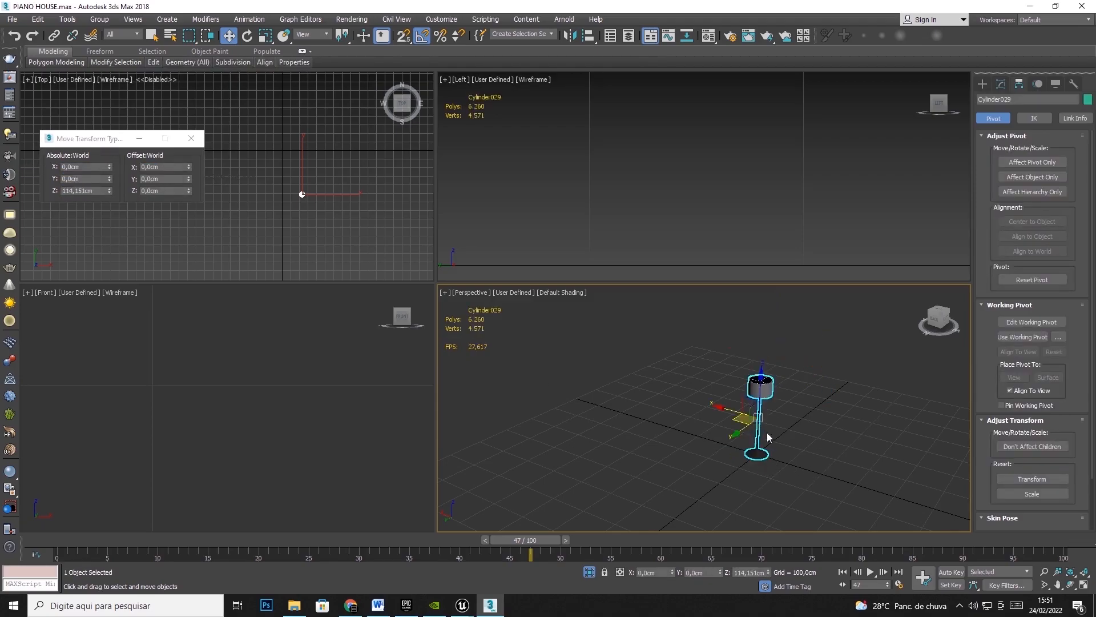
pyautogui.rightClick(615, 194)
pyautogui.press('z')
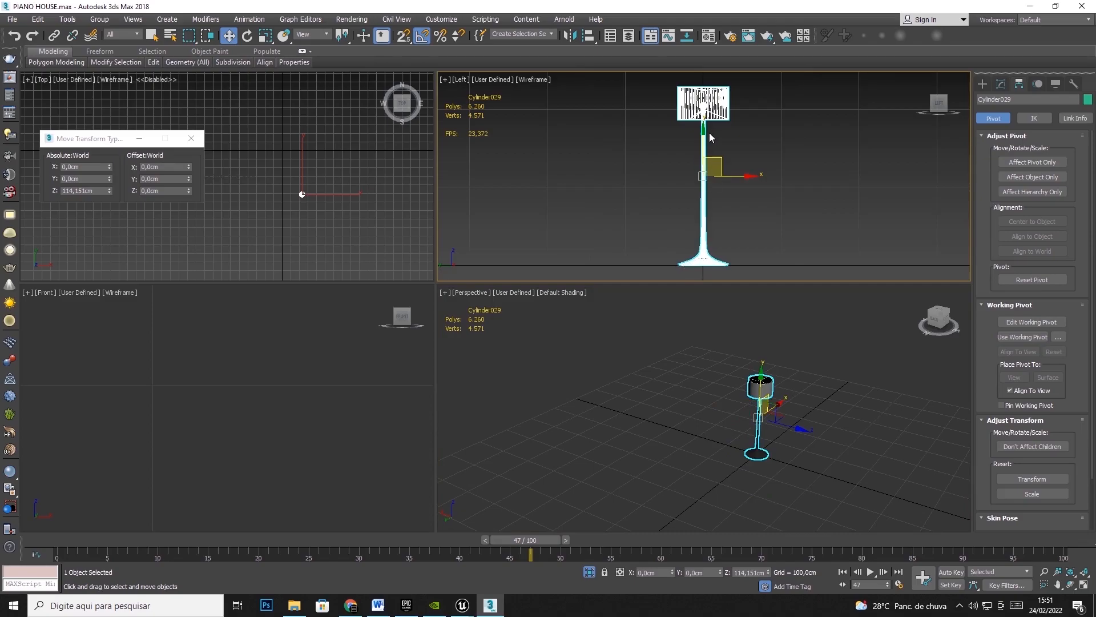
# Set the lamp's absolute world Z position to 0 cm
pyautogui.doubleClick(85, 190)
pyautogui.write('0')
pyautogui.press('Return')
pyautogui.scroll(-2, 626, 200)
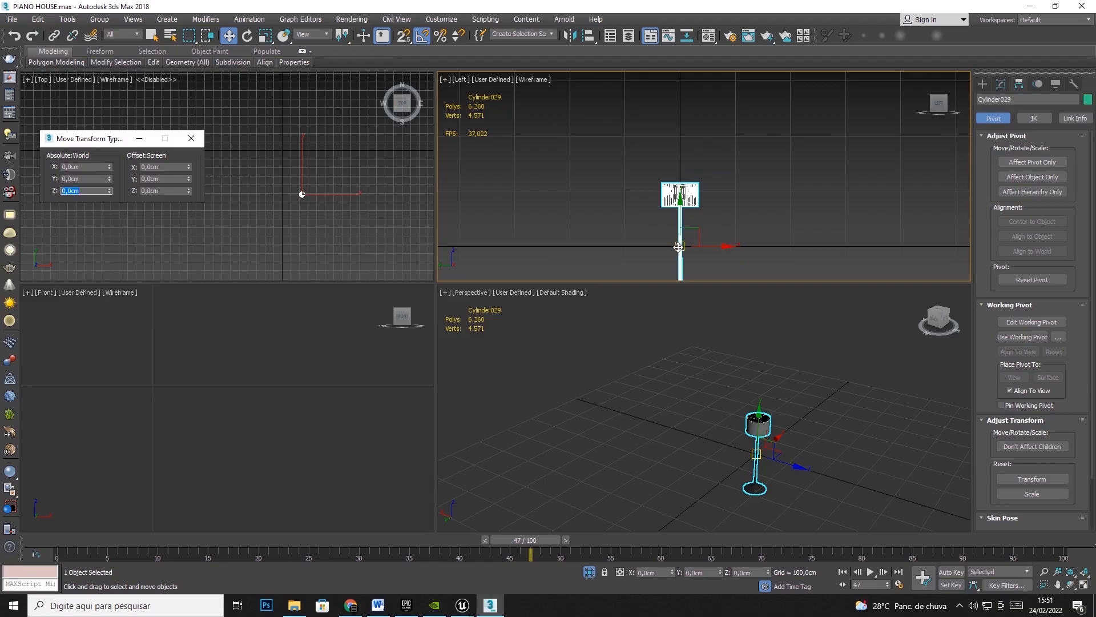
# Undo the last Z position change and try lifting the lamp freehand above the ground line in the Left view
pyautogui.click(729, 237)
pyautogui.hotkey('ctrl', 'z')
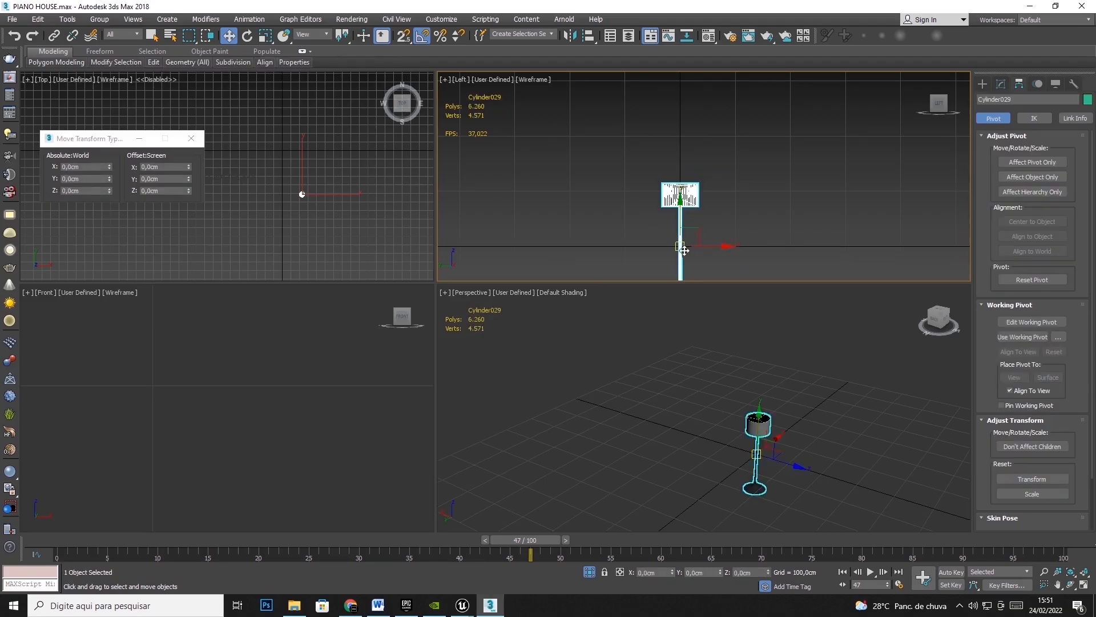
pyautogui.hotkey('ctrl', 'z')
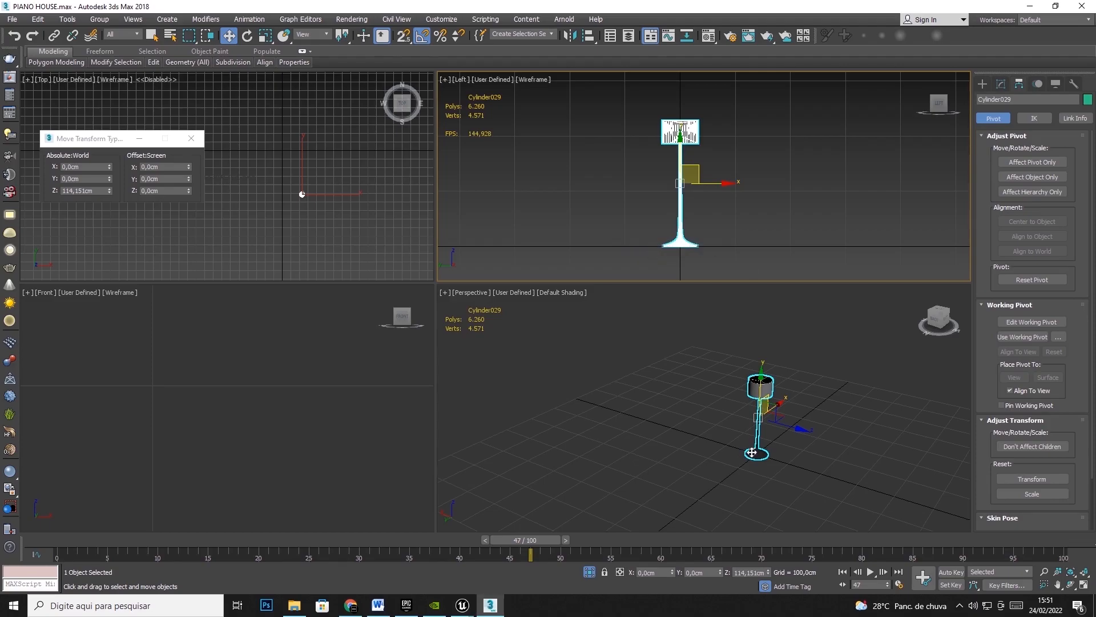
pyautogui.moveTo(693, 167); pyautogui.dragTo(712, 110)
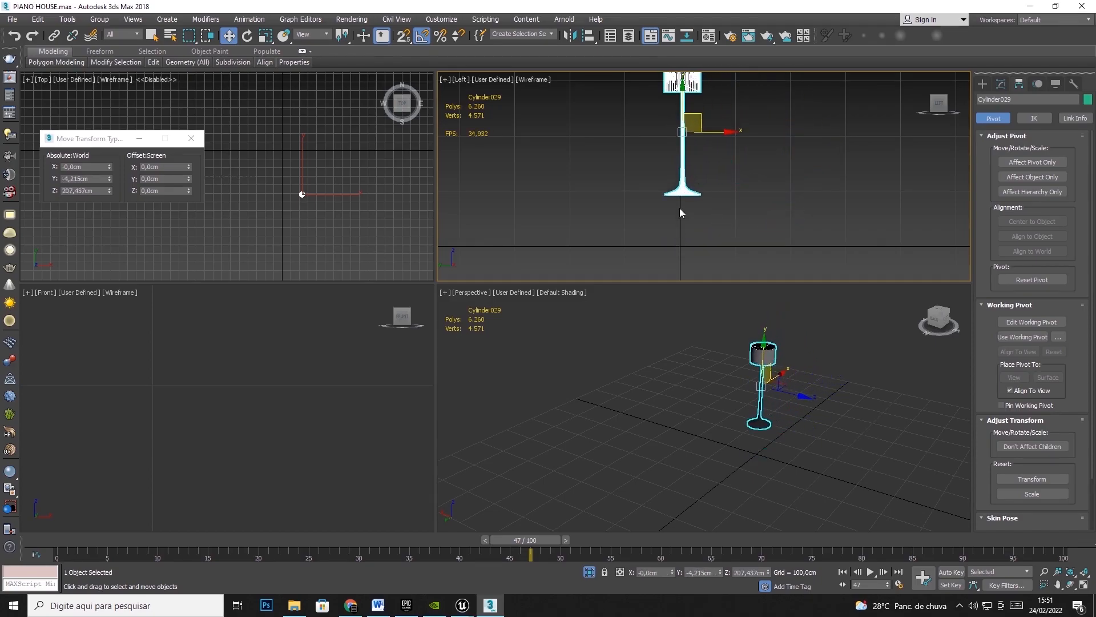
pyautogui.moveTo(690, 195); pyautogui.dragTo(727, 216)
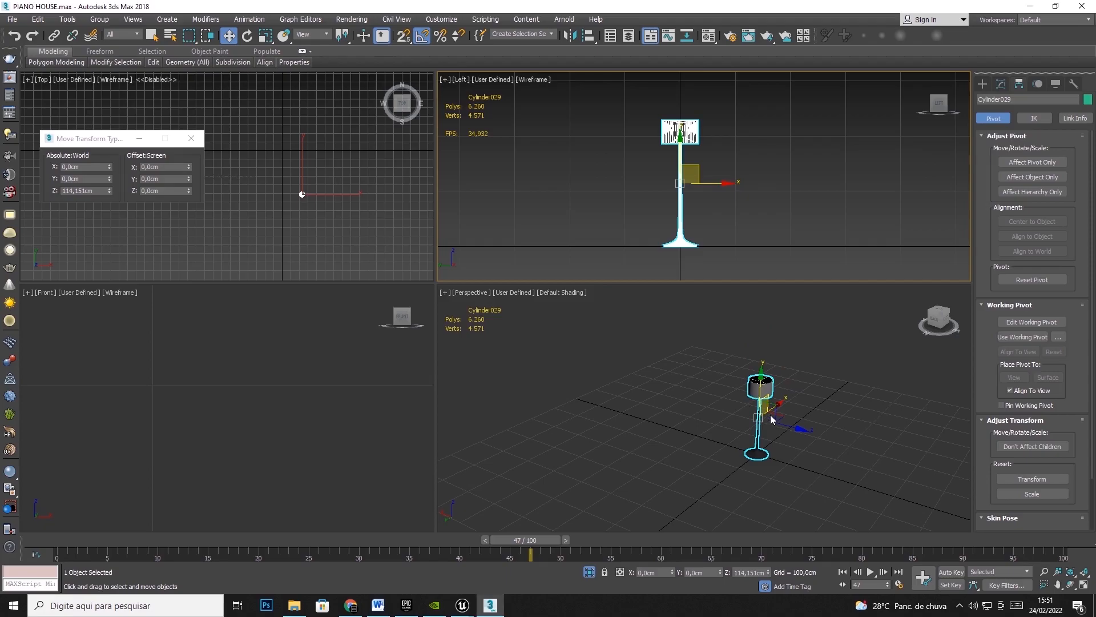
# Bring the lamp's pivot down to the world origin by setting its absolute Z position to 0 cm
pyautogui.click(89, 147)
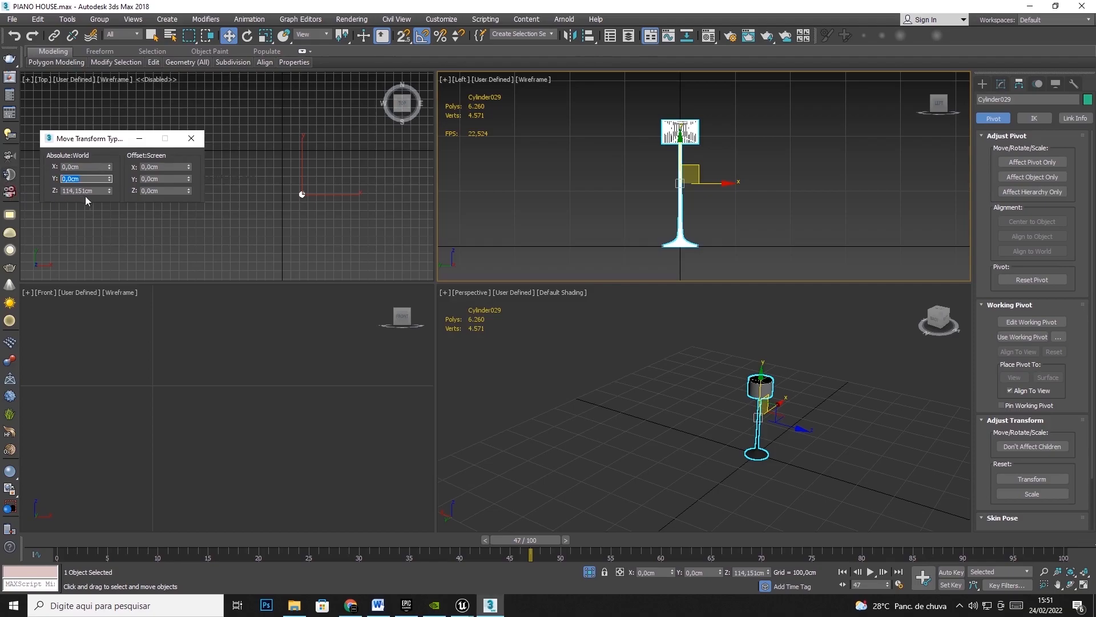
pyautogui.press('Tab')
pyautogui.press('Return')
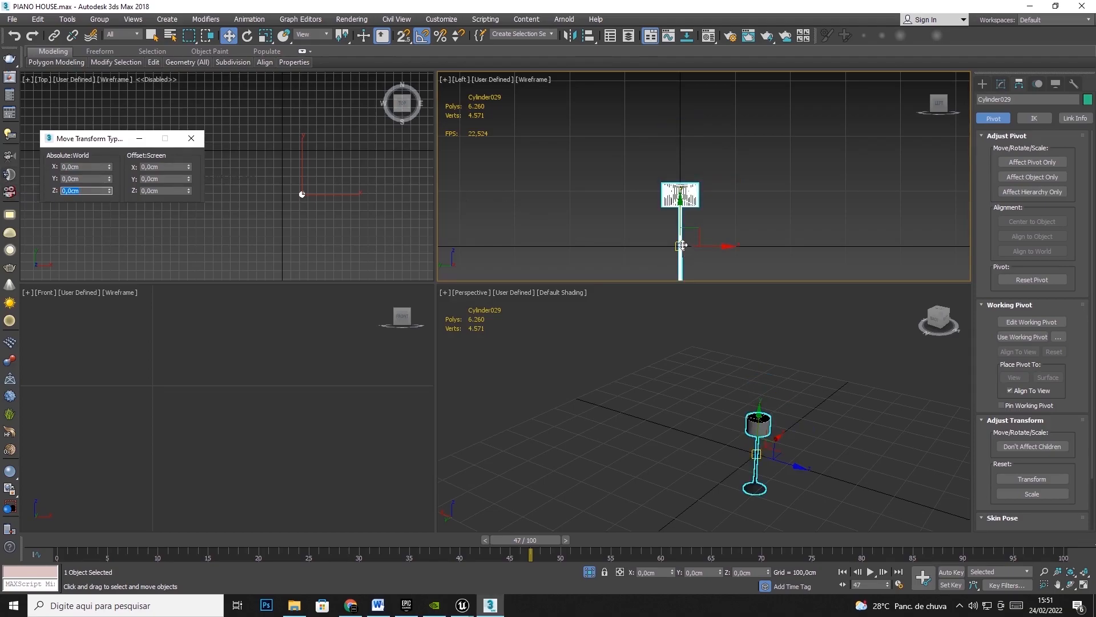
# Export the selected lamp to the FBX folder as an FBX file named Lamp_test_Pivot 0, accepting the export options
pyautogui.click(12, 19)
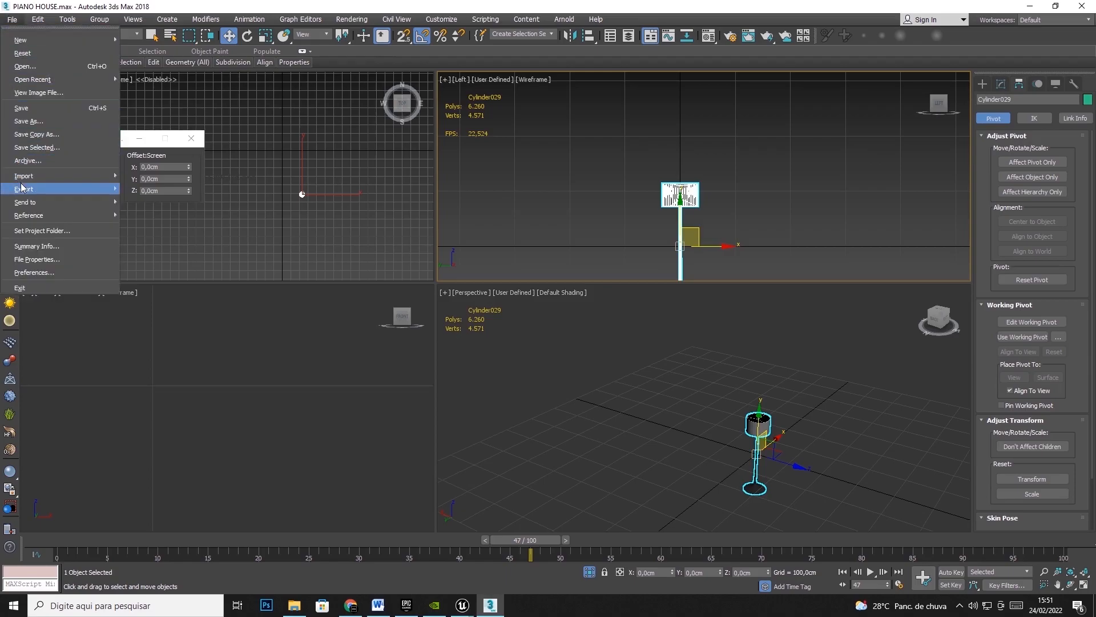
pyautogui.moveTo(22, 189)
pyautogui.click(144, 213)
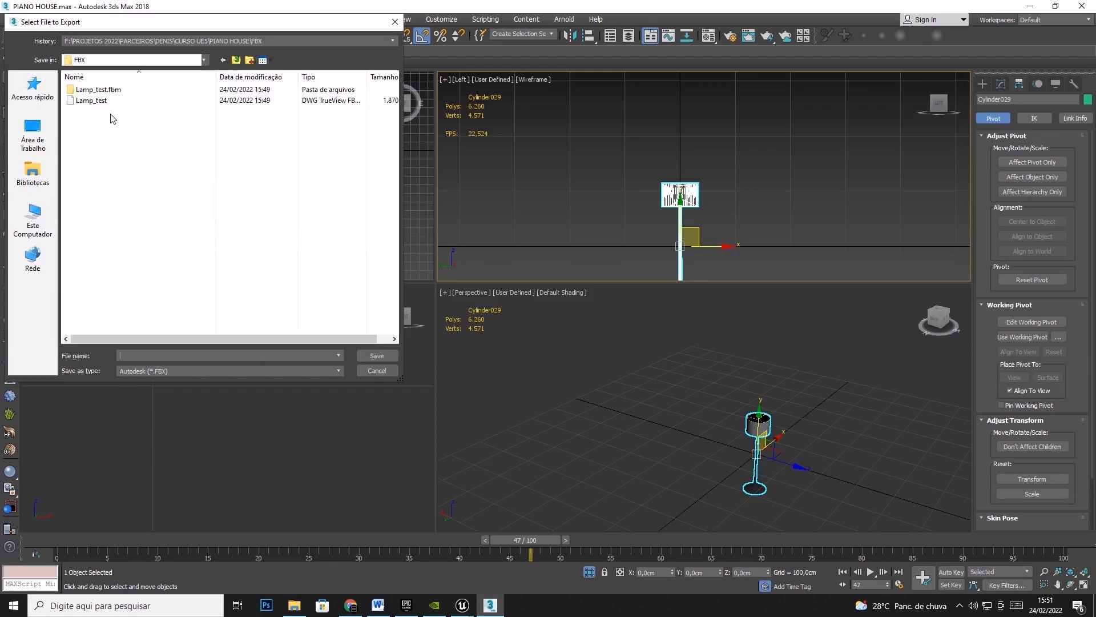
pyautogui.click(102, 100)
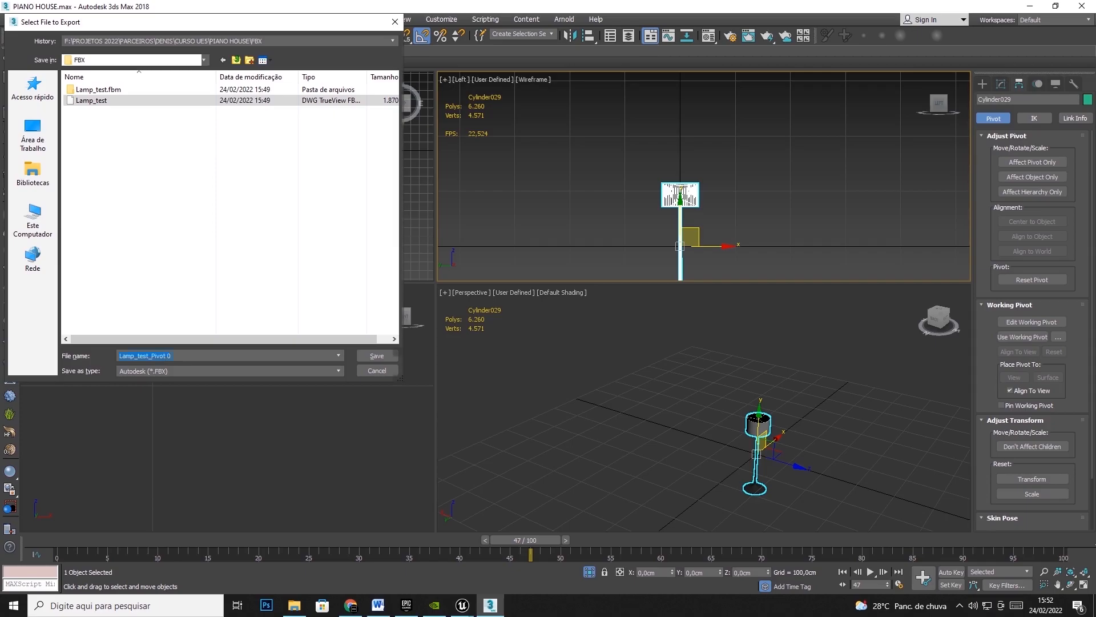
pyautogui.press('Return')
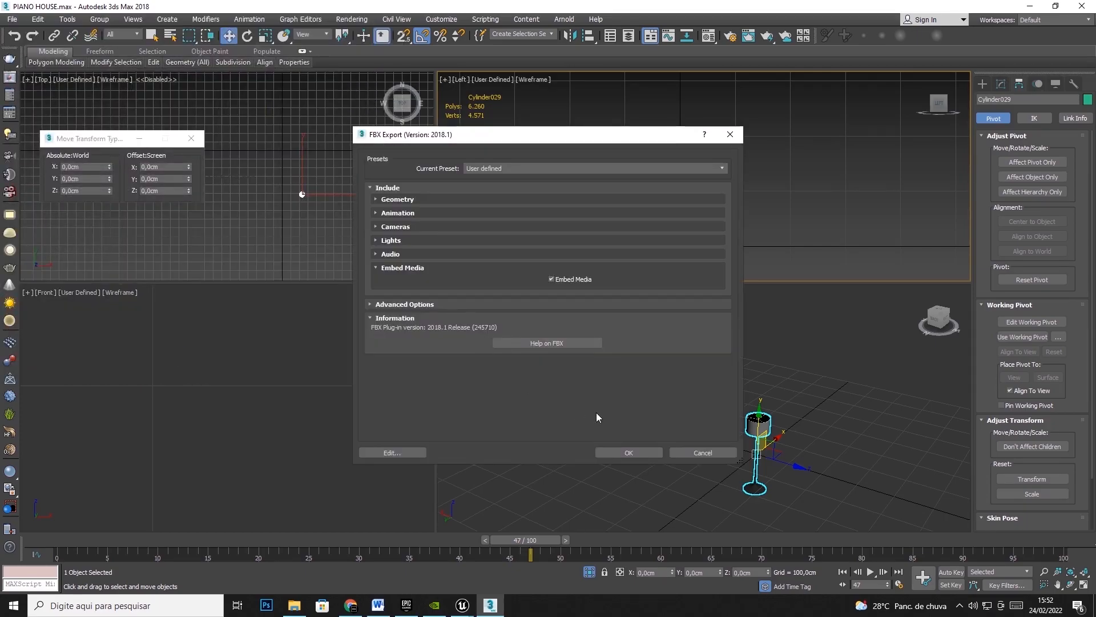
pyautogui.click(629, 452)
pyautogui.click(726, 483)
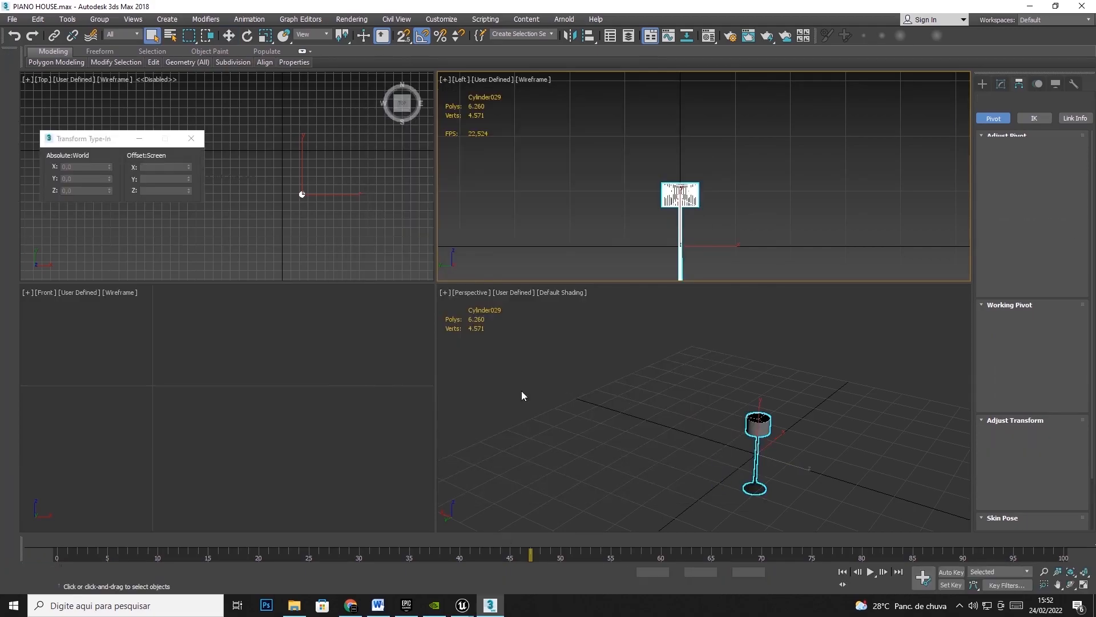
# Switch to Unreal Engine and import the Lamp_test_Pivot 0 FBX file into the Content folder, accepting the FBX import options
pyautogui.moveTo(462, 605)
pyautogui.click(481, 567)
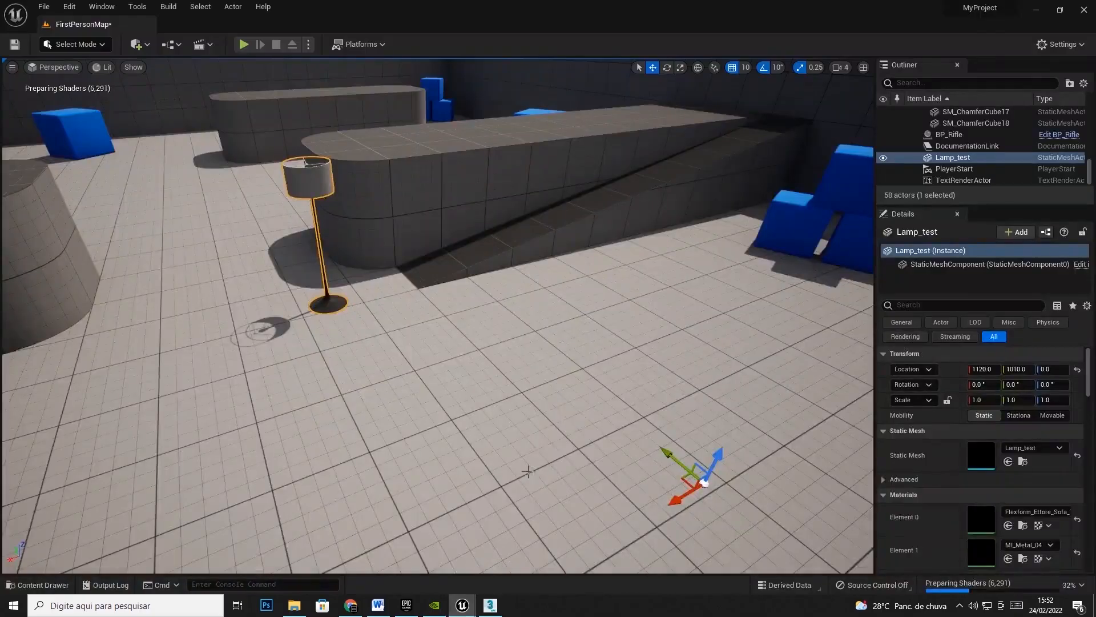
pyautogui.click(38, 585)
pyautogui.rightClick(762, 502)
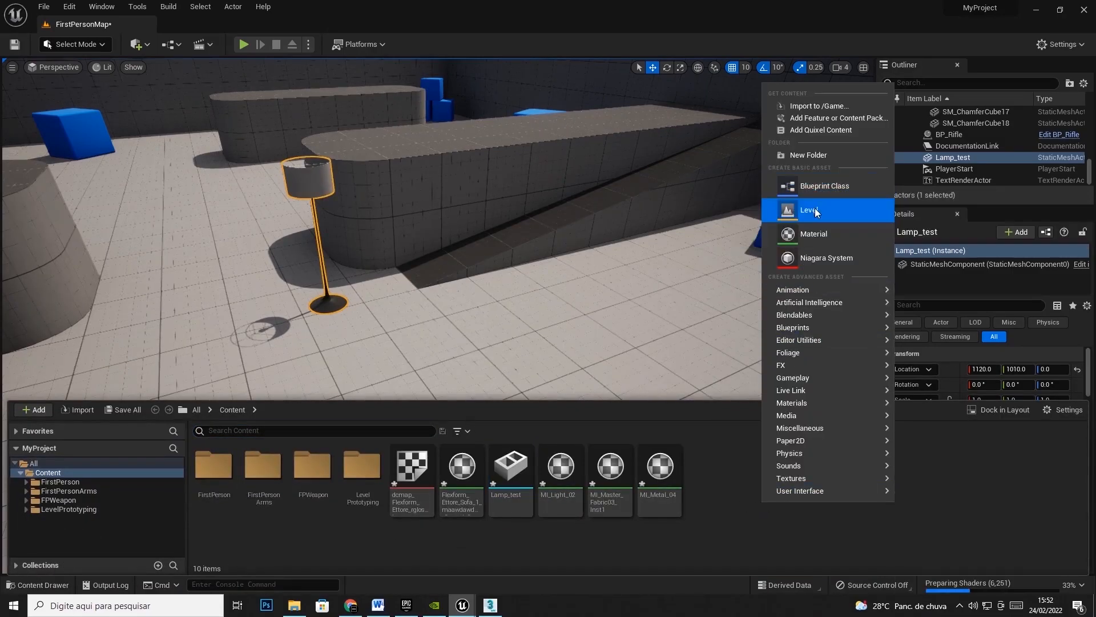
pyautogui.click(818, 106)
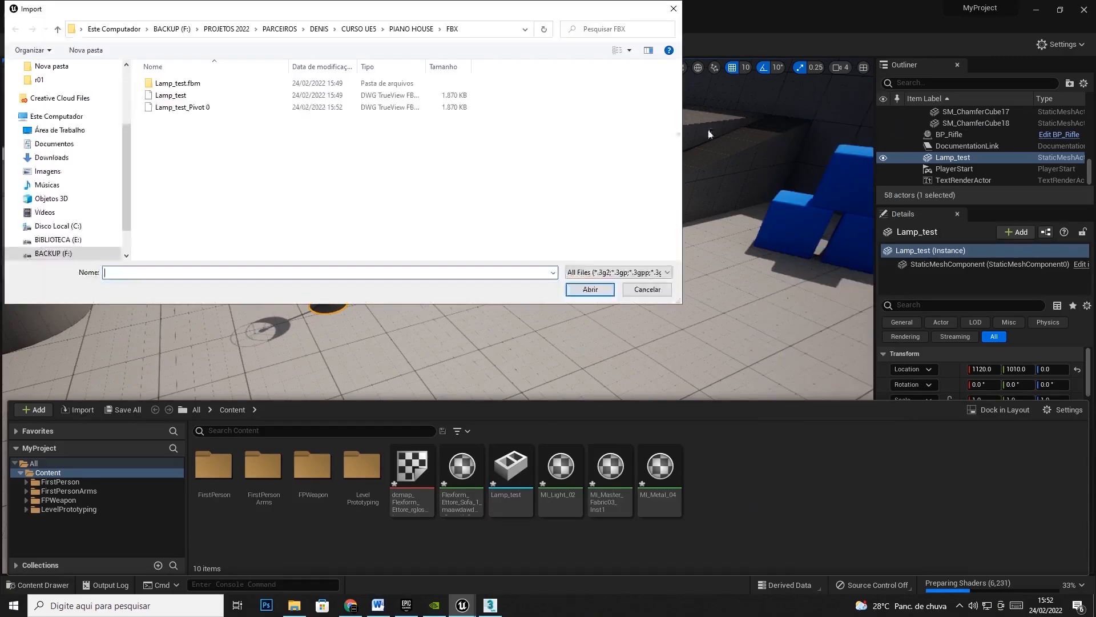
pyautogui.click(182, 107)
pyautogui.click(590, 289)
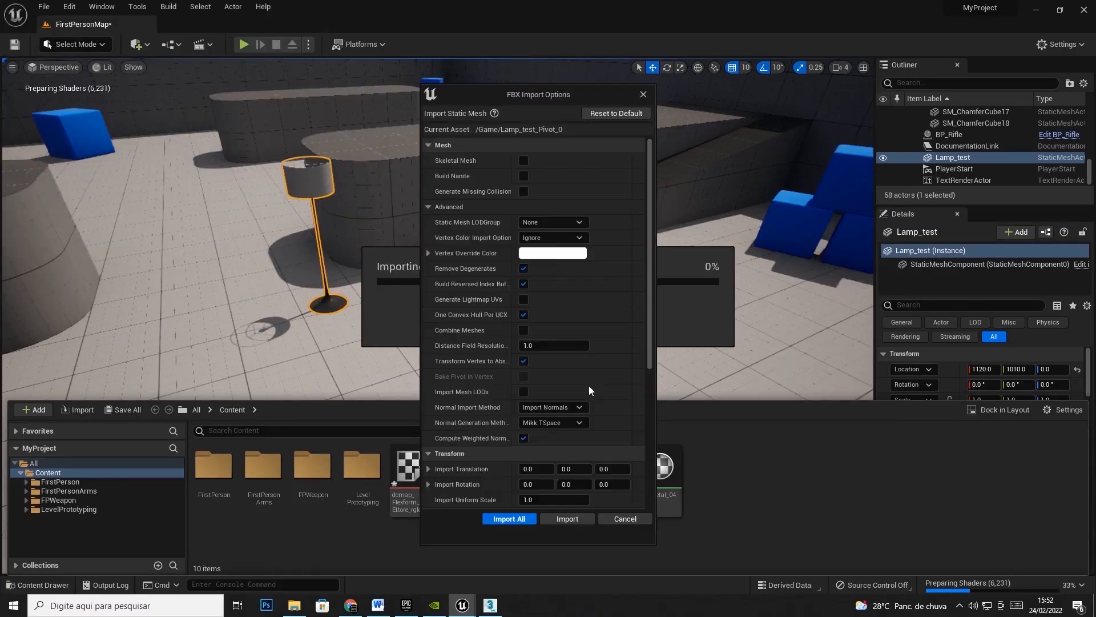
pyautogui.click(517, 518)
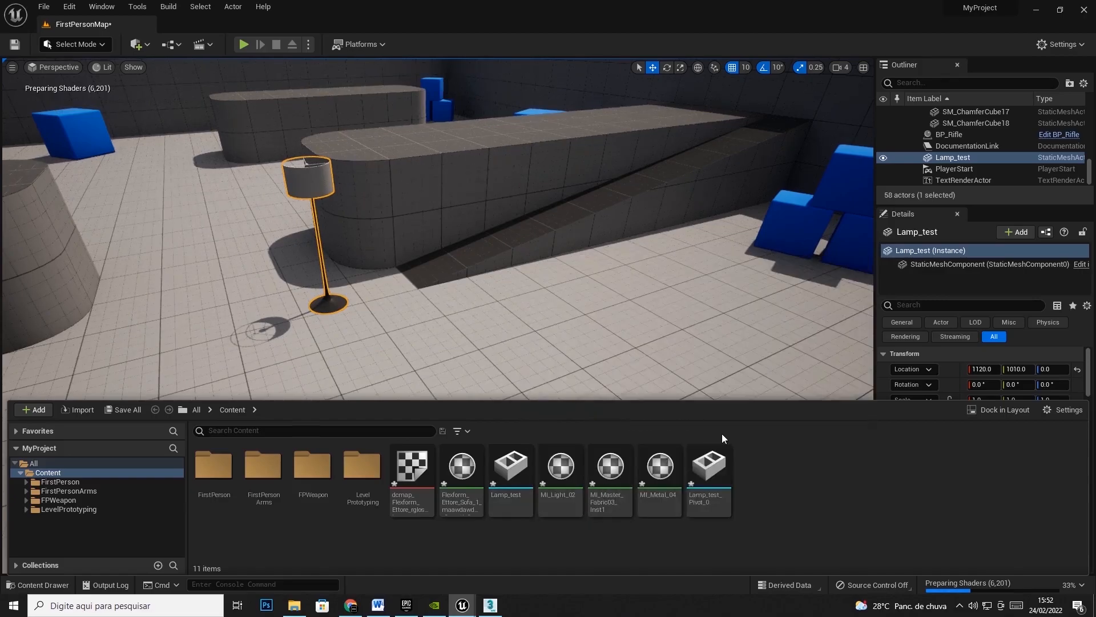
# Place the Lamp_test_Pivot_0 mesh beside the first lamp, turn snapping off and position it freehand at about X 1156, Y 1226, Z 115
pyautogui.moveTo(710, 467); pyautogui.dragTo(541, 293)
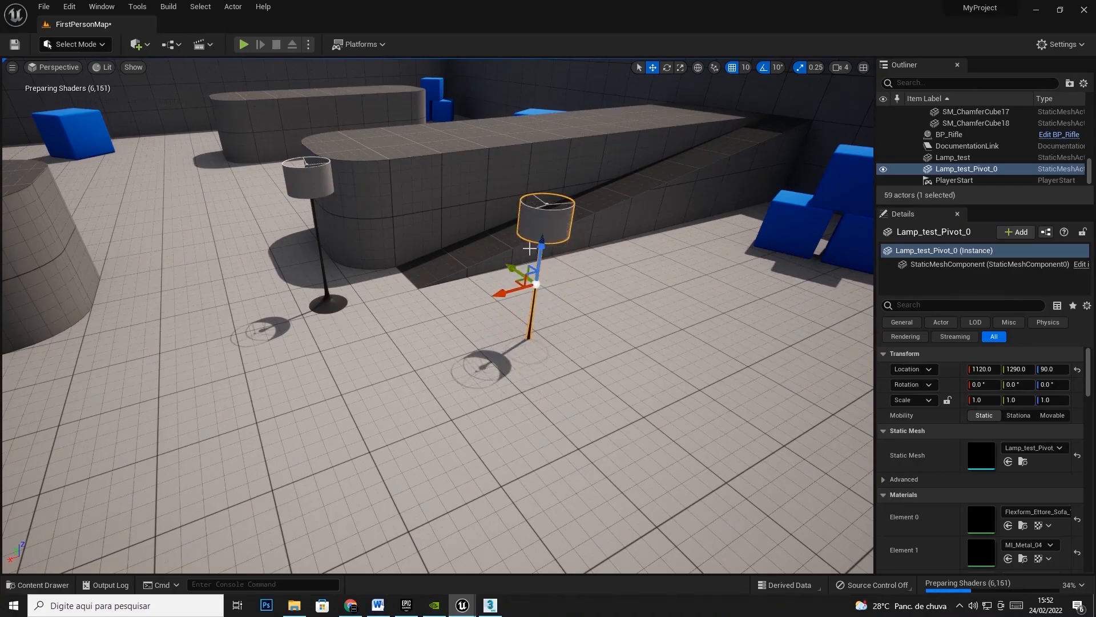
pyautogui.hotkey('ctrl', 'z')
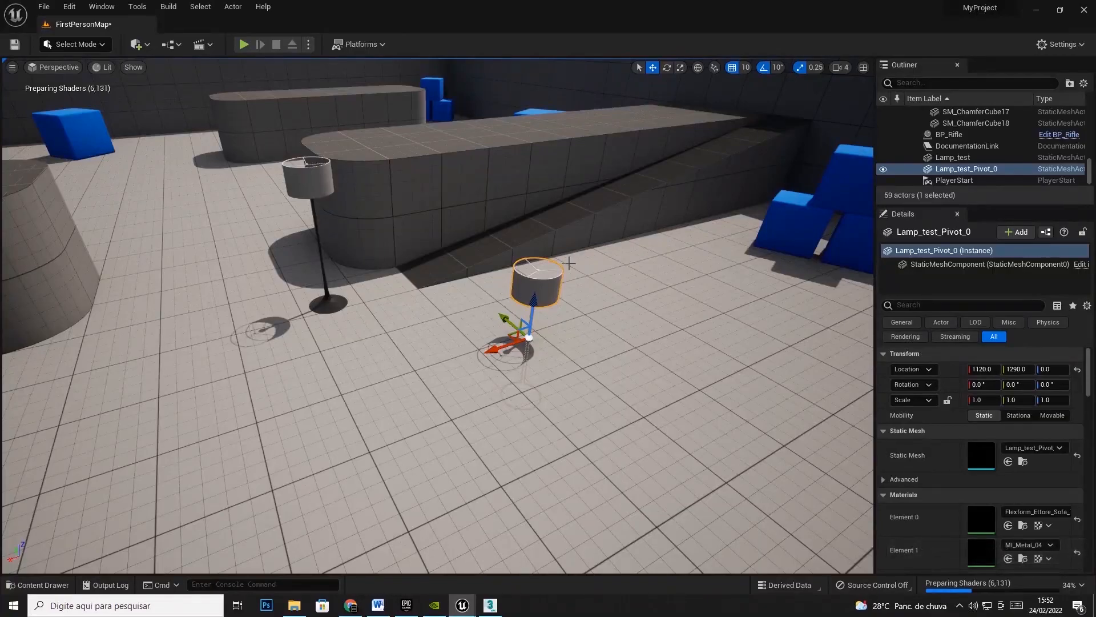
pyautogui.moveTo(512, 337); pyautogui.dragTo(533, 222)
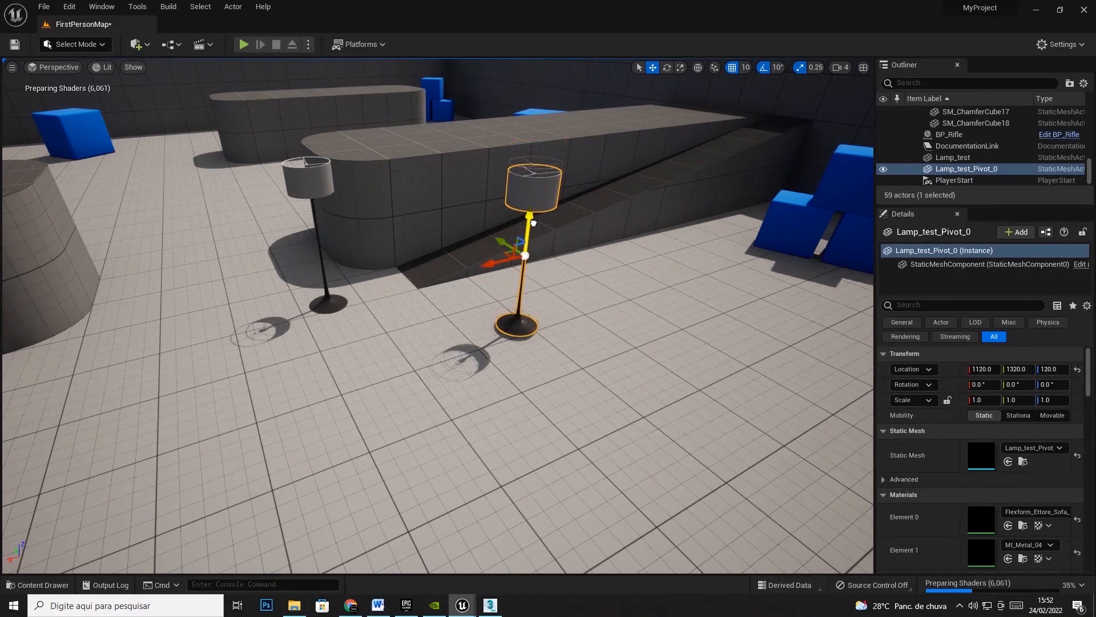
pyautogui.moveTo(494, 254); pyautogui.dragTo(553, 404)
pyautogui.click(762, 70)
pyautogui.moveTo(552, 263); pyautogui.dragTo(553, 272)
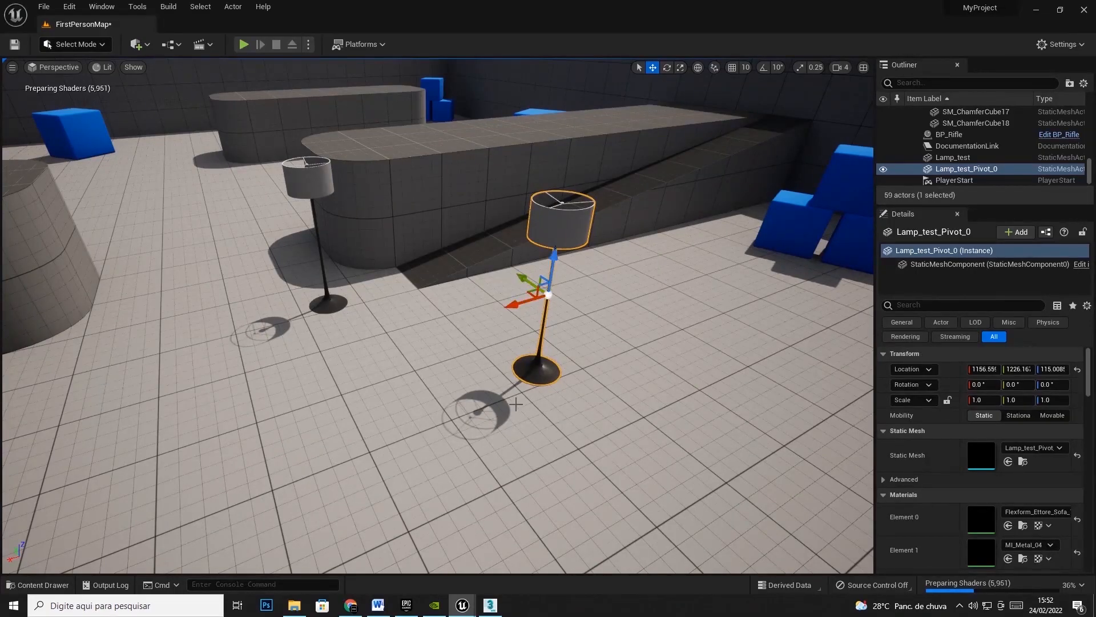
# Switch to 3ds Max and raise the lamp in the Left view to about Z 114 cm so its base rests on the ground line
pyautogui.click(490, 606)
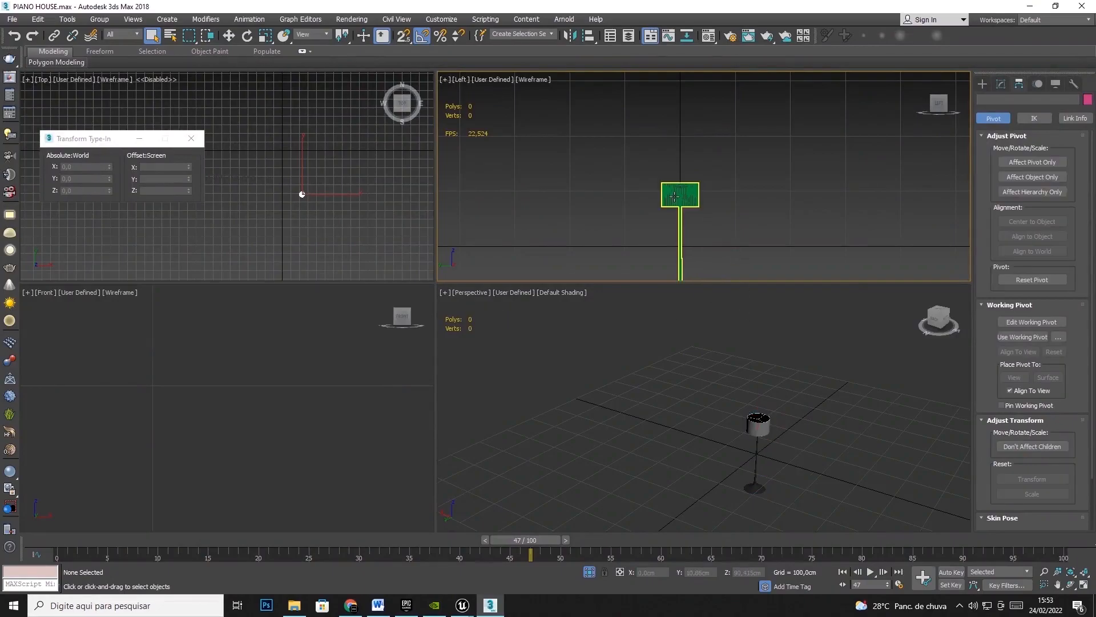
pyautogui.scroll(-2, 685, 237)
pyautogui.click(228, 36)
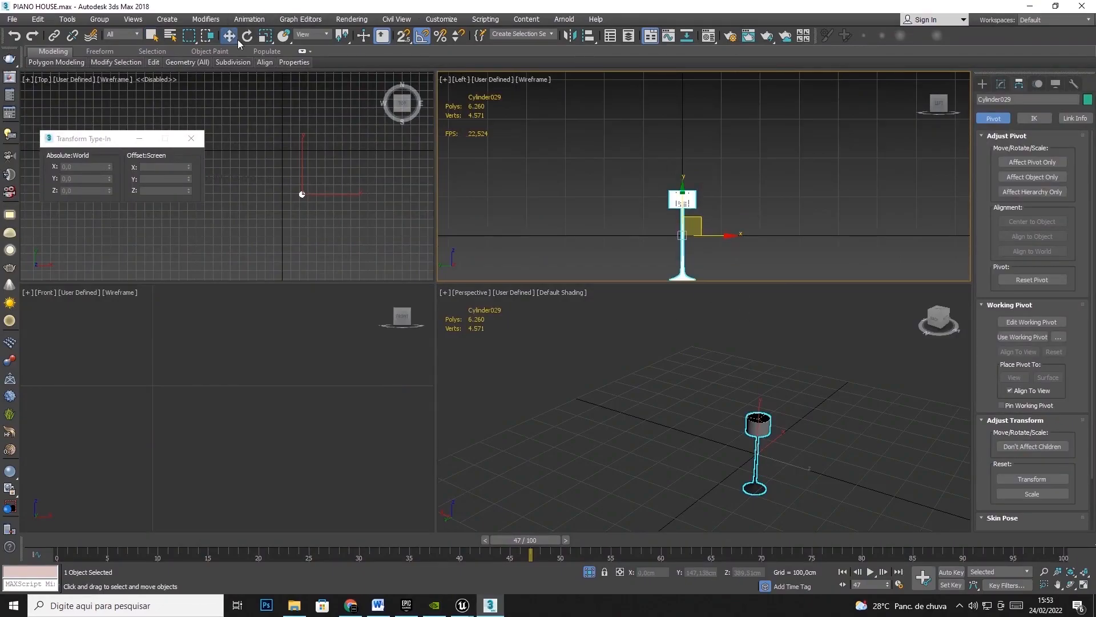
pyautogui.moveTo(683, 203); pyautogui.dragTo(686, 181)
pyautogui.scroll(5, 687, 246)
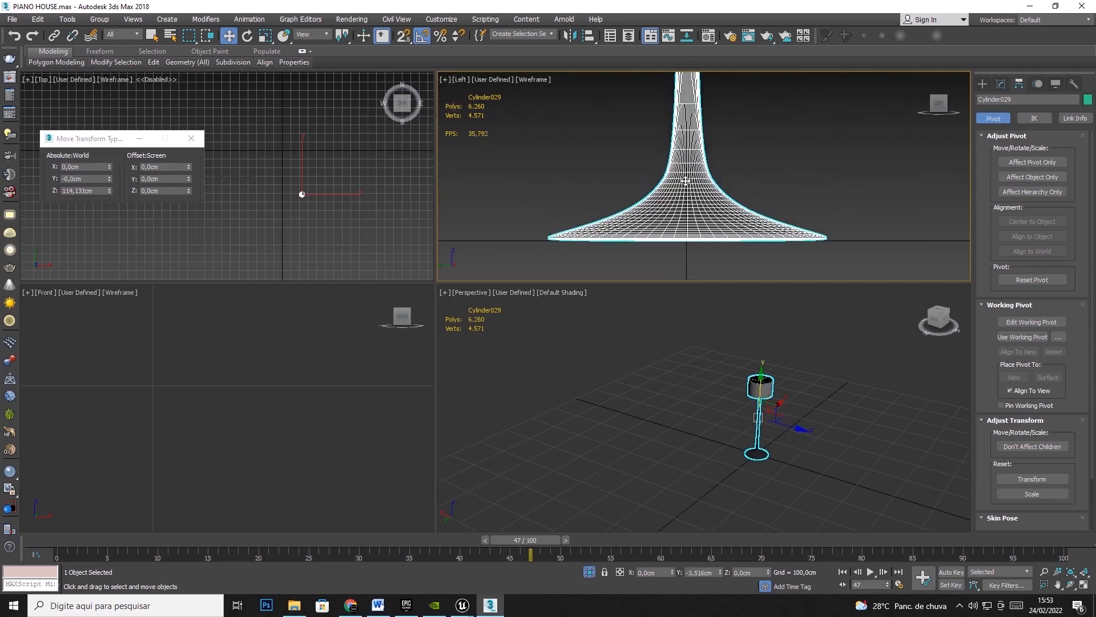
pyautogui.scroll(8, 737, 422)
# Try moving the lamp away from the world origin in the Perspective view and undo the move
pyautogui.click(752, 428)
pyautogui.click(705, 420)
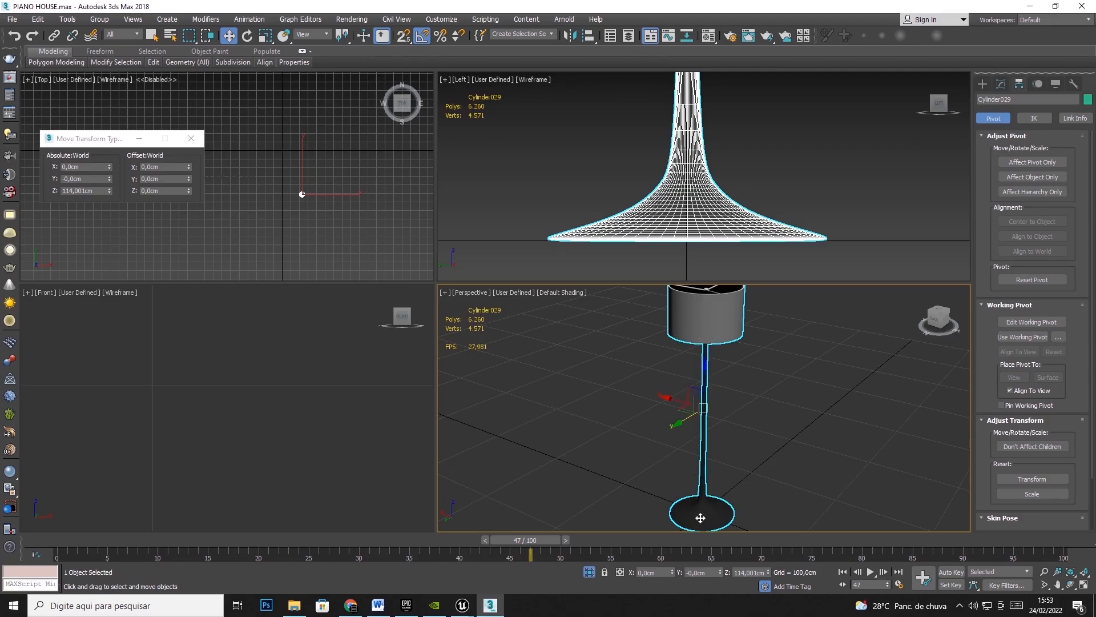
pyautogui.moveTo(683, 416); pyautogui.dragTo(576, 365)
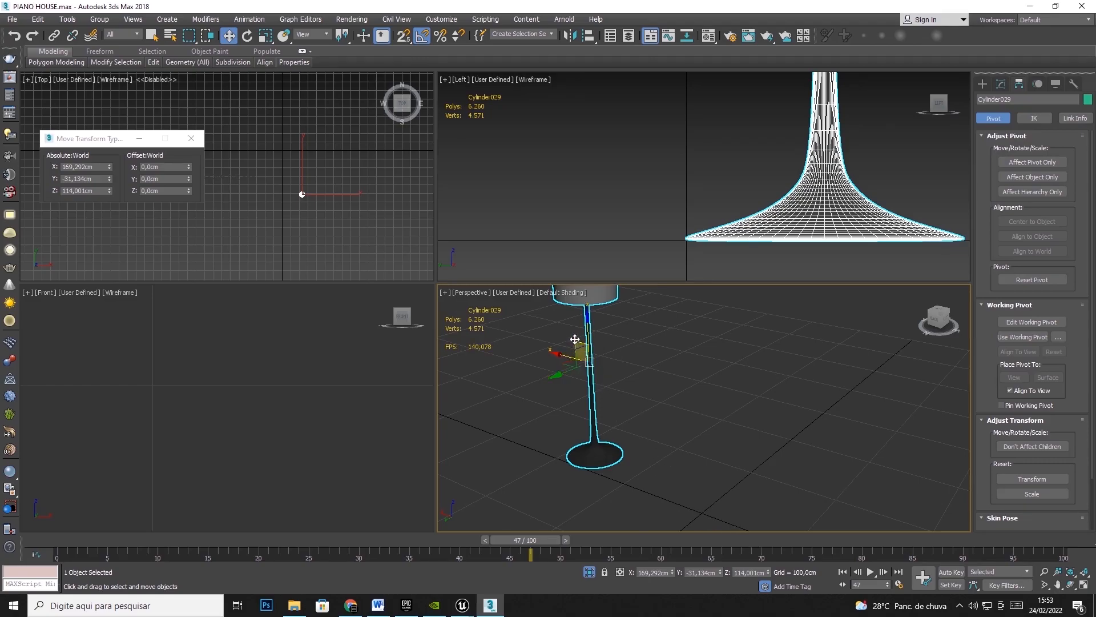
pyautogui.hotkey('ctrl', 'z')
# Lower the lamp and set its absolute world X, Y and Z positions to 0 cm
pyautogui.moveTo(704, 372); pyautogui.dragTo(703, 484)
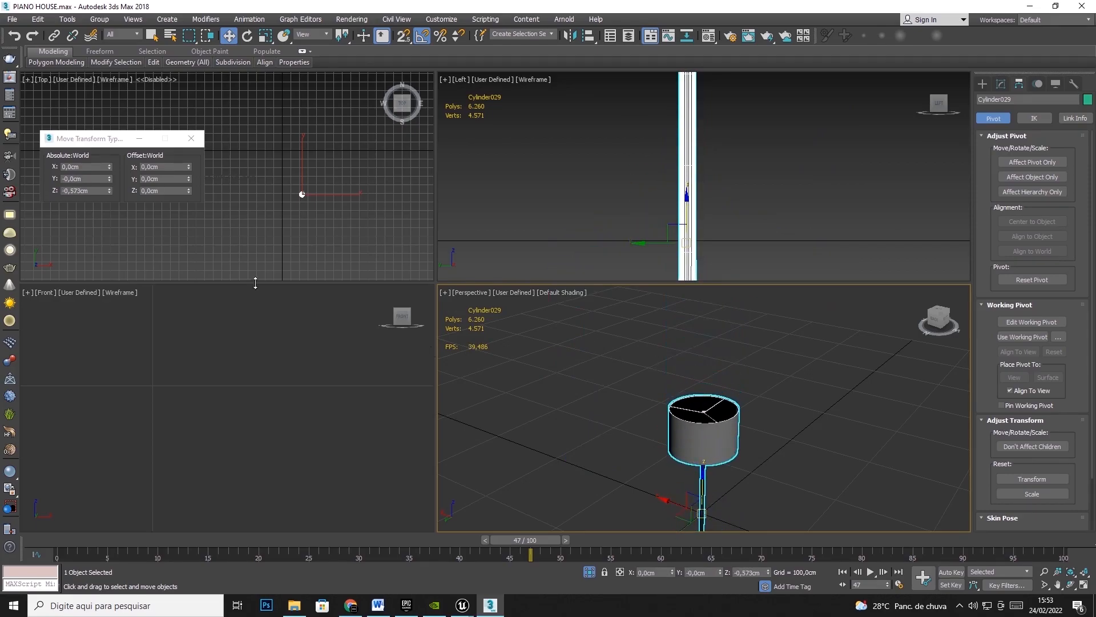
pyautogui.moveTo(97, 168); pyautogui.dragTo(3, 169)
pyautogui.write('0')
pyautogui.press('Tab')
pyautogui.write('0')
pyautogui.press('Tab')
pyautogui.write('0')
pyautogui.press('Tab')
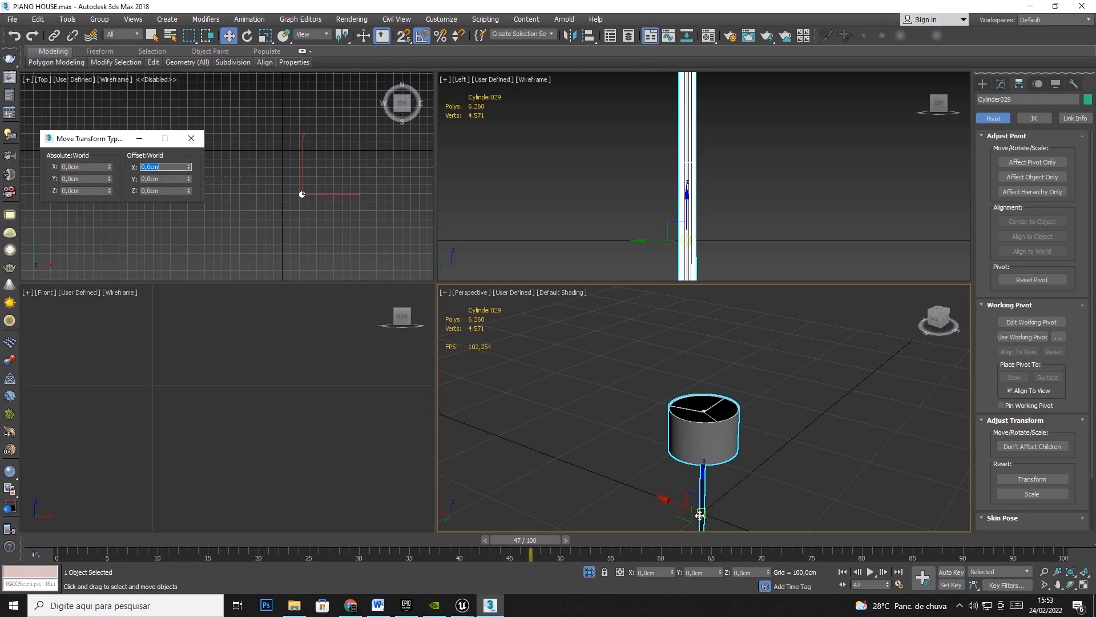
# Lift the lamp freehand in the Left view until its base sits on the ground line, at about Z 114 cm
pyautogui.scroll(-6, 710, 169)
pyautogui.moveTo(708, 156); pyautogui.dragTo(709, 87)
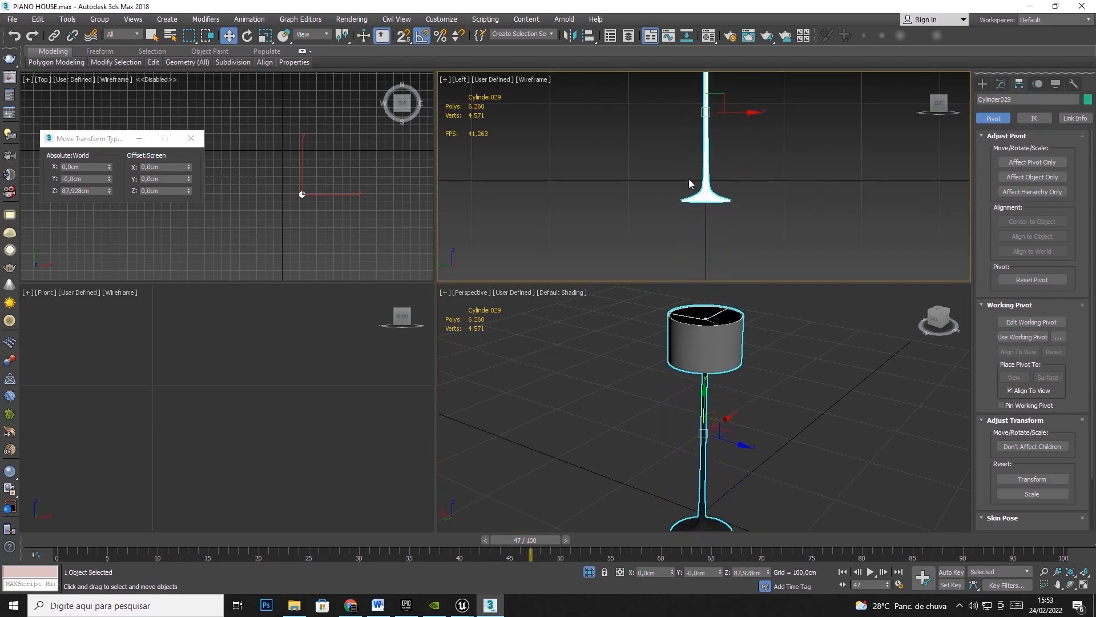
pyautogui.moveTo(709, 89); pyautogui.dragTo(709, 68)
pyautogui.scroll(2, 699, 183)
pyautogui.scroll(3, 698, 179)
pyautogui.moveTo(718, 182); pyautogui.dragTo(719, 184)
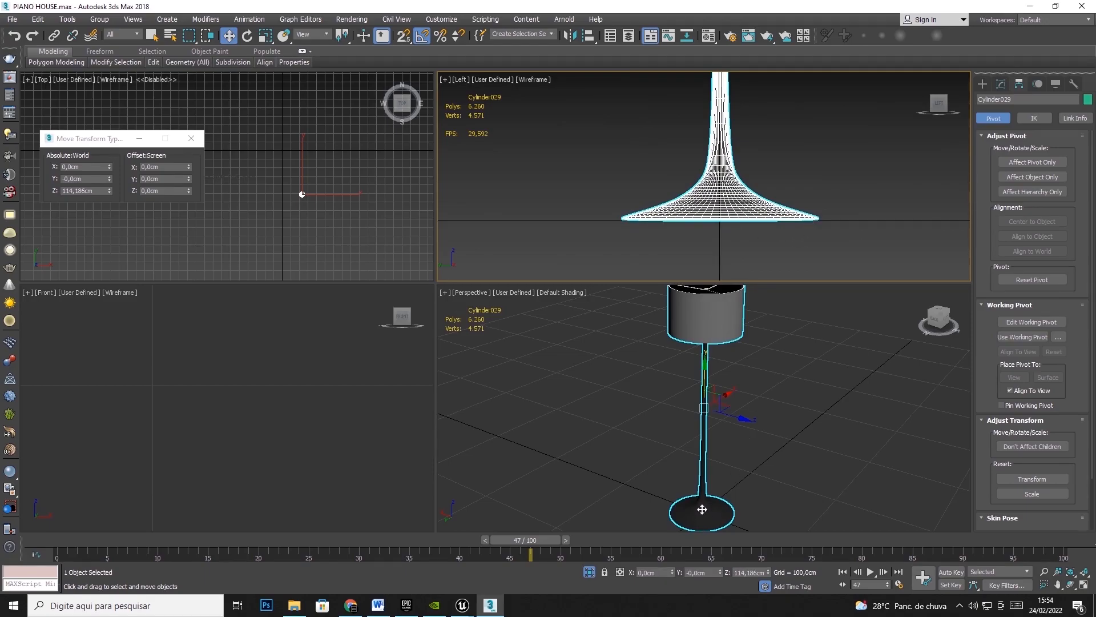
# Export the selected lamp to the FBX folder as an FBX file named Lamp_test_Pivot Base 0, accepting the export options
pyautogui.click(11, 19)
pyautogui.moveTo(86, 189)
pyautogui.click(144, 209)
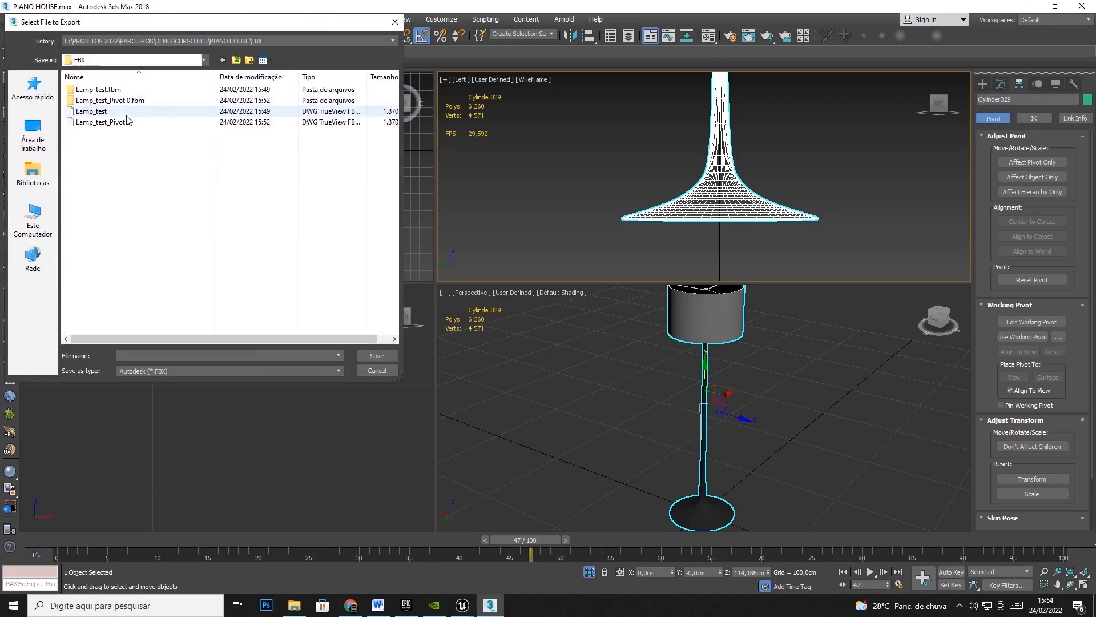
pyautogui.click(189, 355)
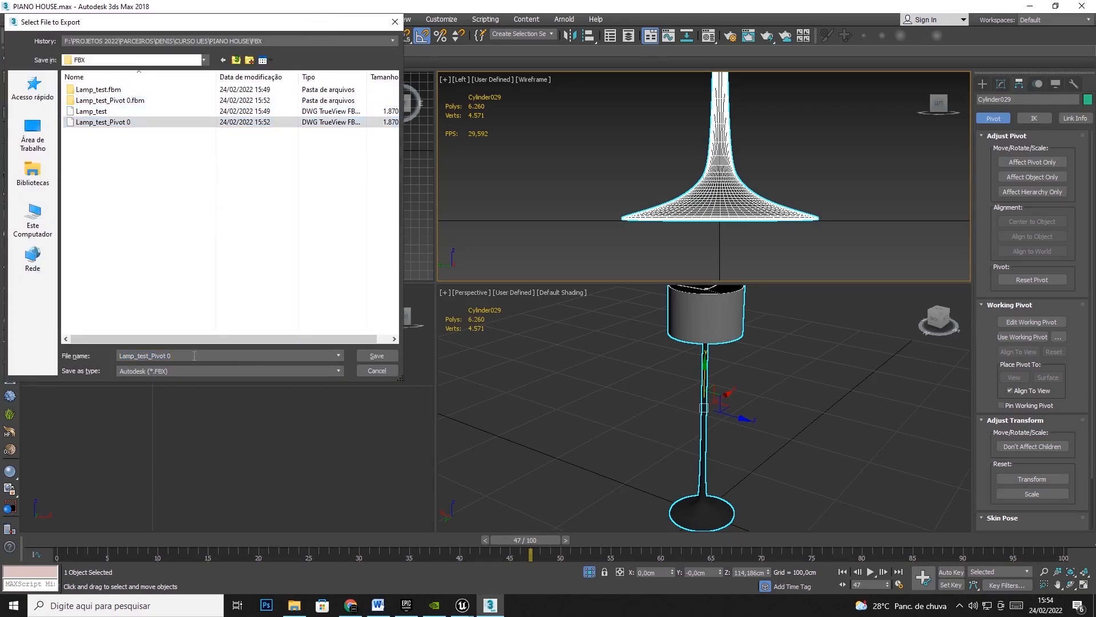
pyautogui.press('BackSpace')
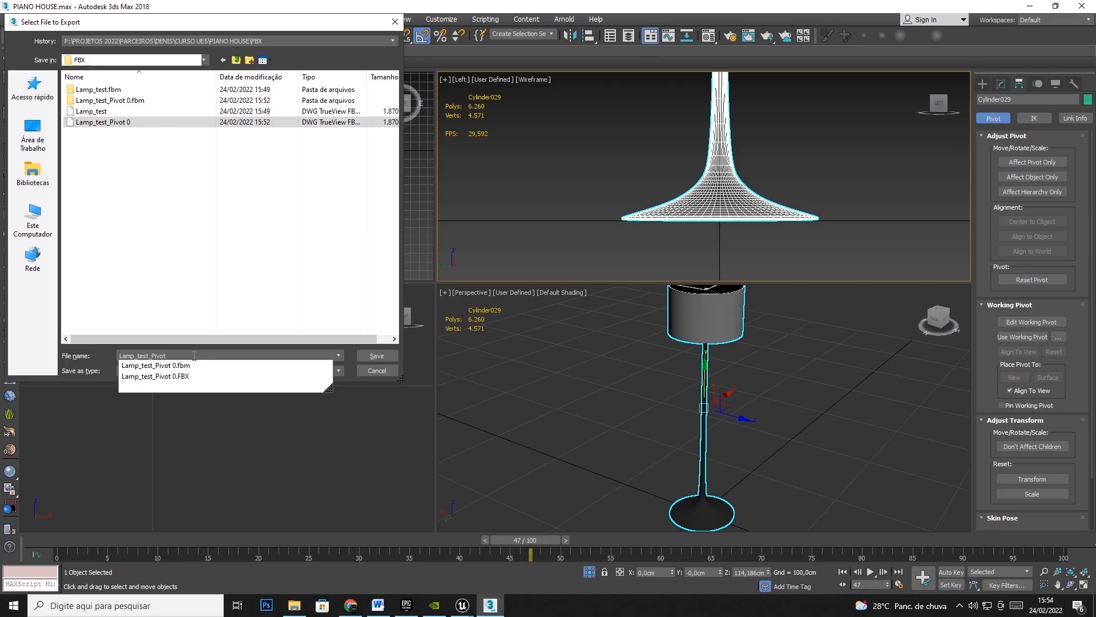
pyautogui.write('Base')
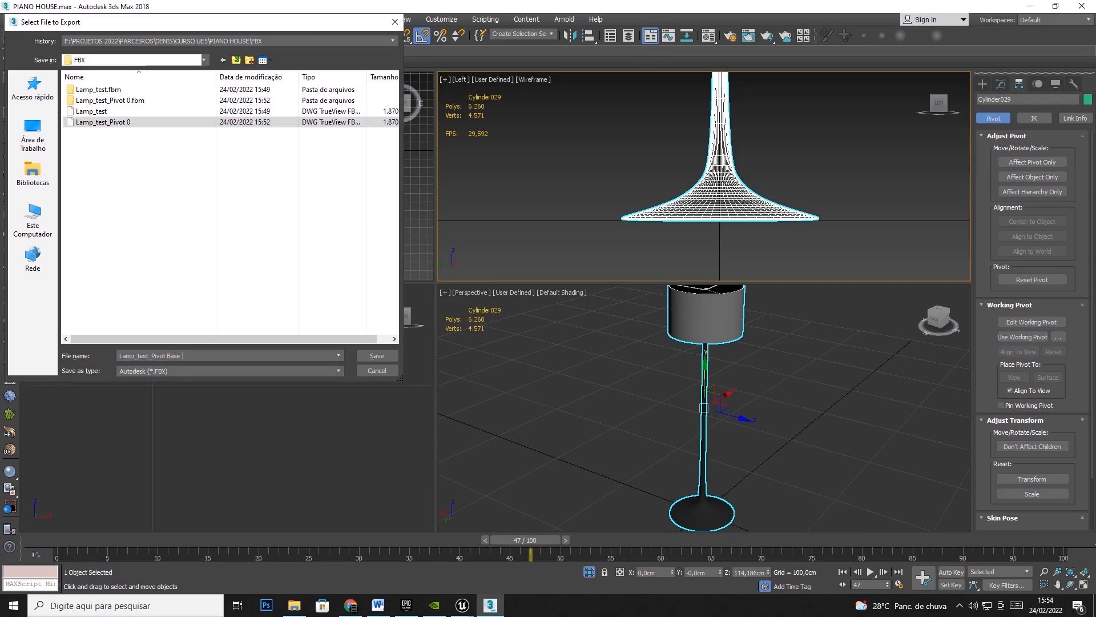
pyautogui.press('Return')
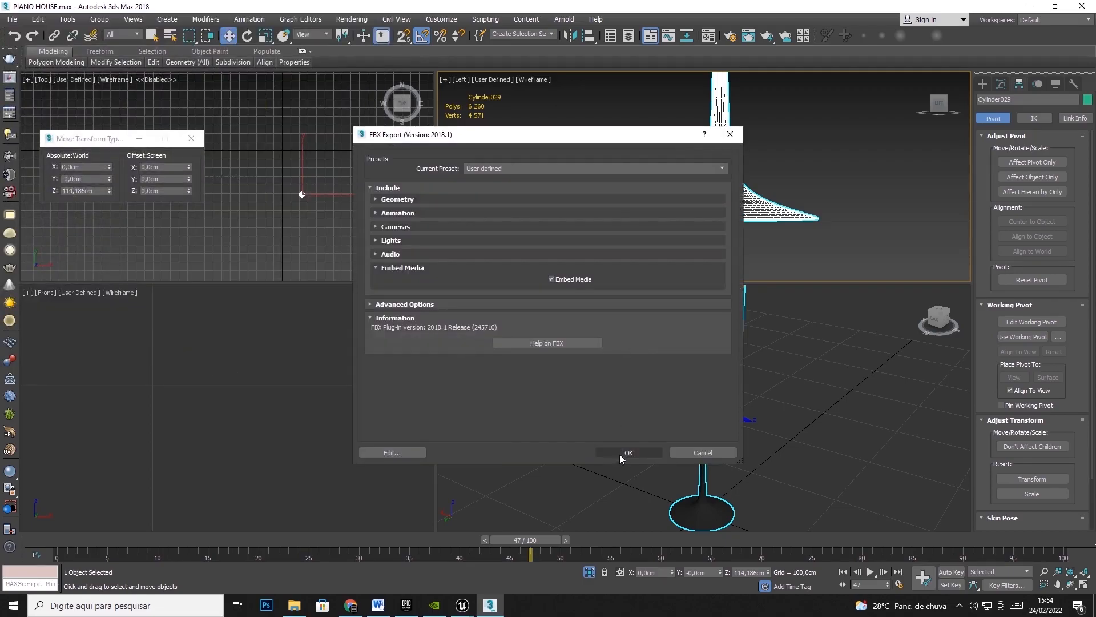
pyautogui.click(628, 455)
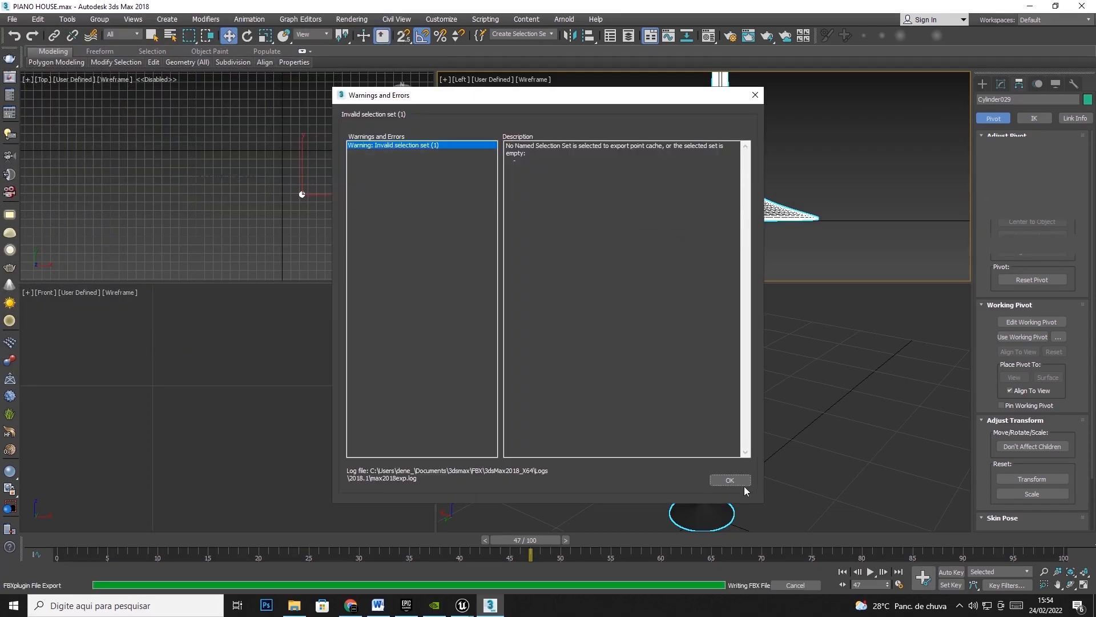
pyautogui.click(738, 481)
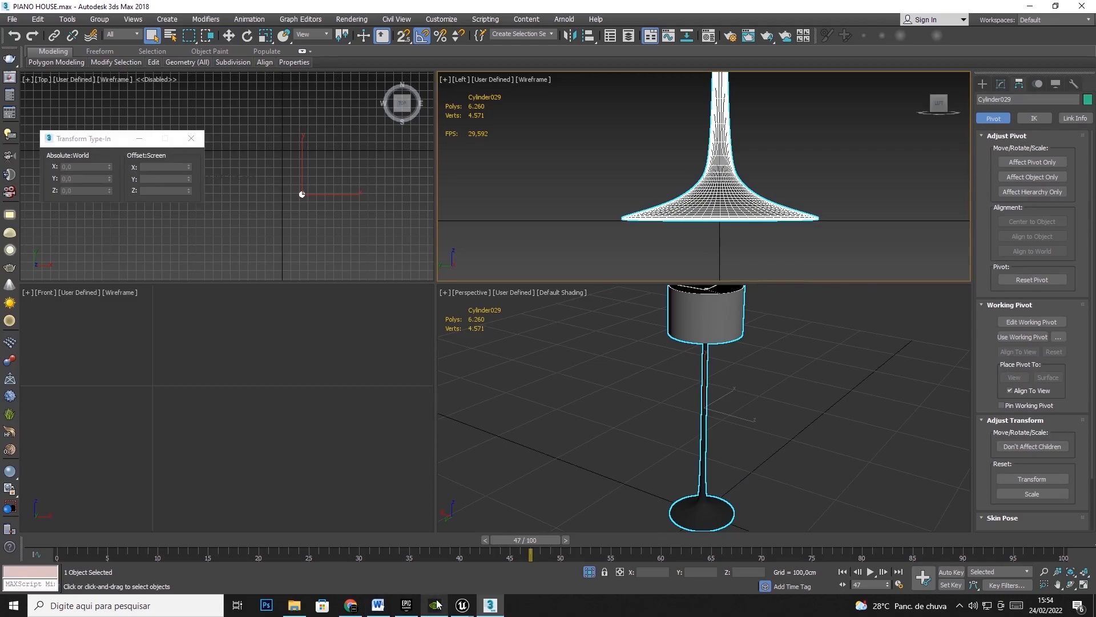
# Switch to Unreal Engine and import the Lamp_test_Pivot Base 0 FBX file into the Content folder with all import options accepted
pyautogui.moveTo(462, 605)
pyautogui.click(474, 574)
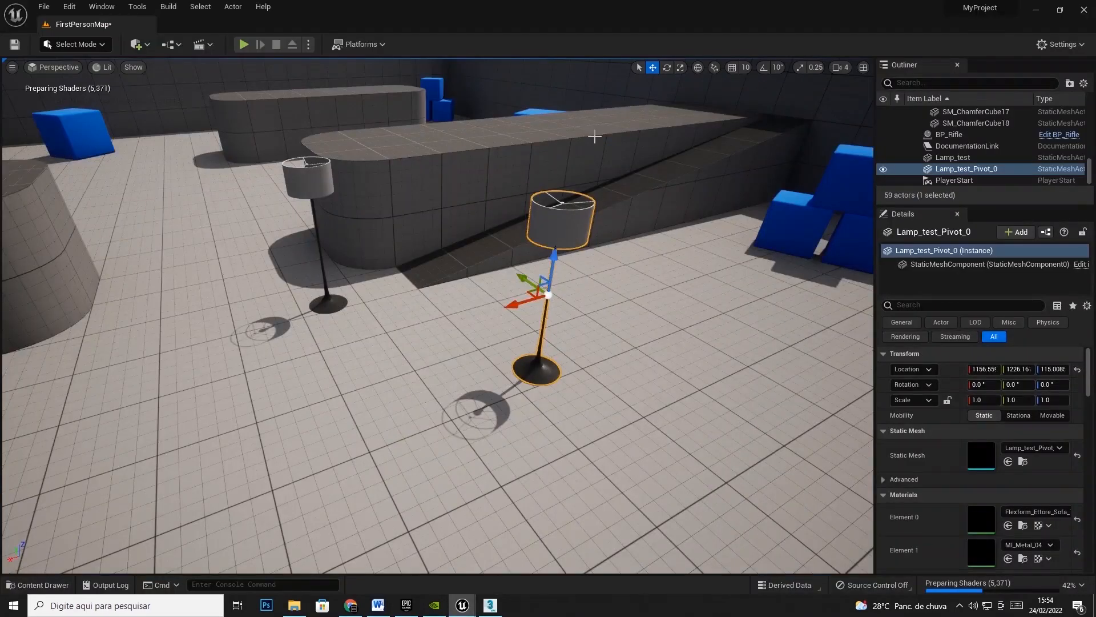
pyautogui.click(37, 585)
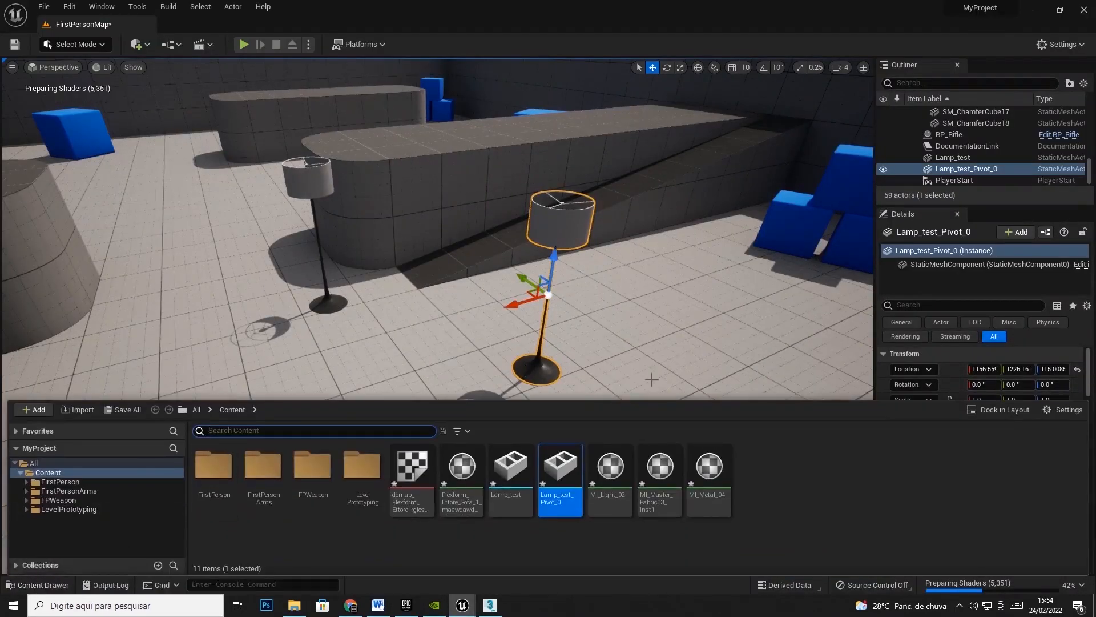
pyautogui.rightClick(789, 490)
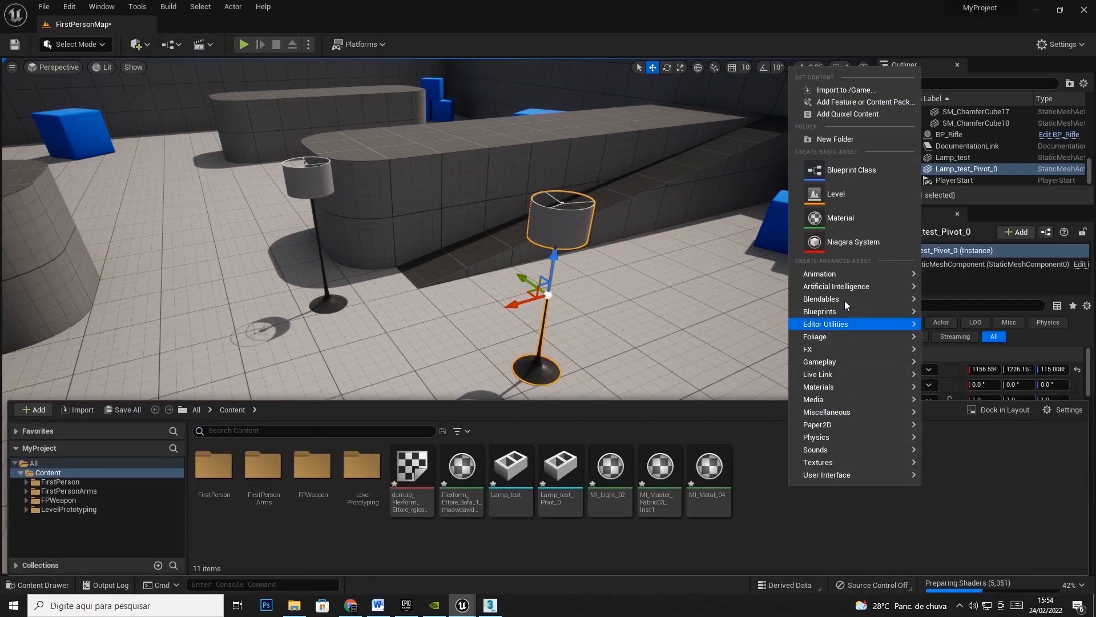
pyautogui.click(851, 89)
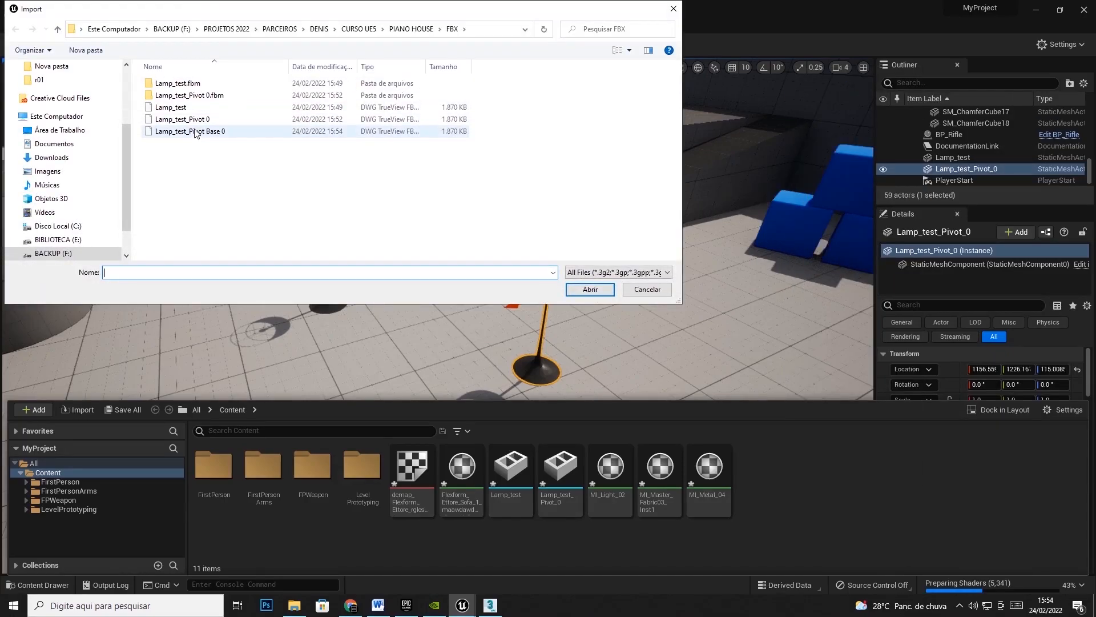
pyautogui.doubleClick(194, 132)
pyautogui.click(518, 516)
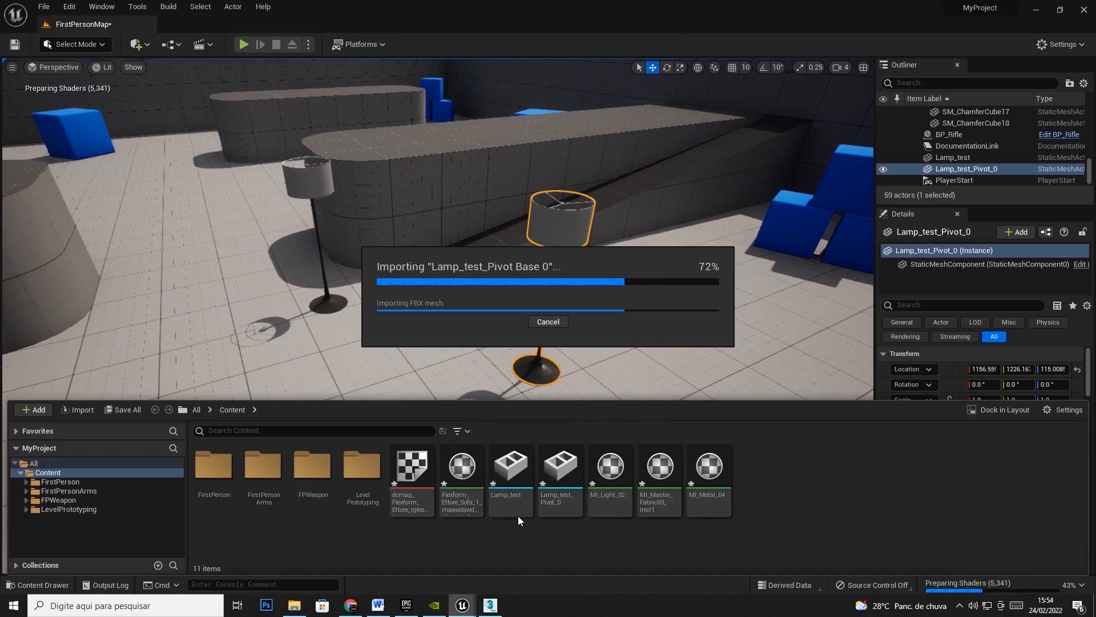
# Place the Lamp_test_Pivot_Base_0 mesh beside the other lamps and slide it across the floor to about X 1073, Y 1156
pyautogui.moveTo(761, 460); pyautogui.dragTo(702, 381)
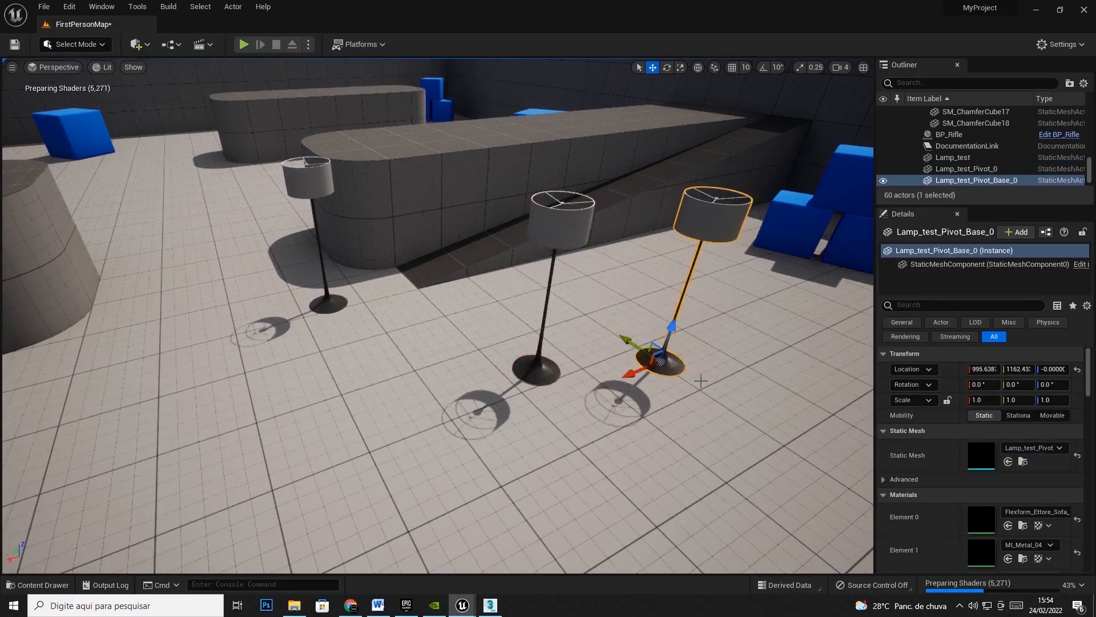
pyautogui.moveTo(651, 355); pyautogui.dragTo(627, 384)
# Examine up close where the base and pivot of the Lamp_test_Pivot_Base_0 lamp meet the floor
pyautogui.moveTo(626, 384); pyautogui.dragTo(750, 355, button='right')
pyautogui.press('w')
pyautogui.press('q')
pyautogui.press('e')
pyautogui.press('q')
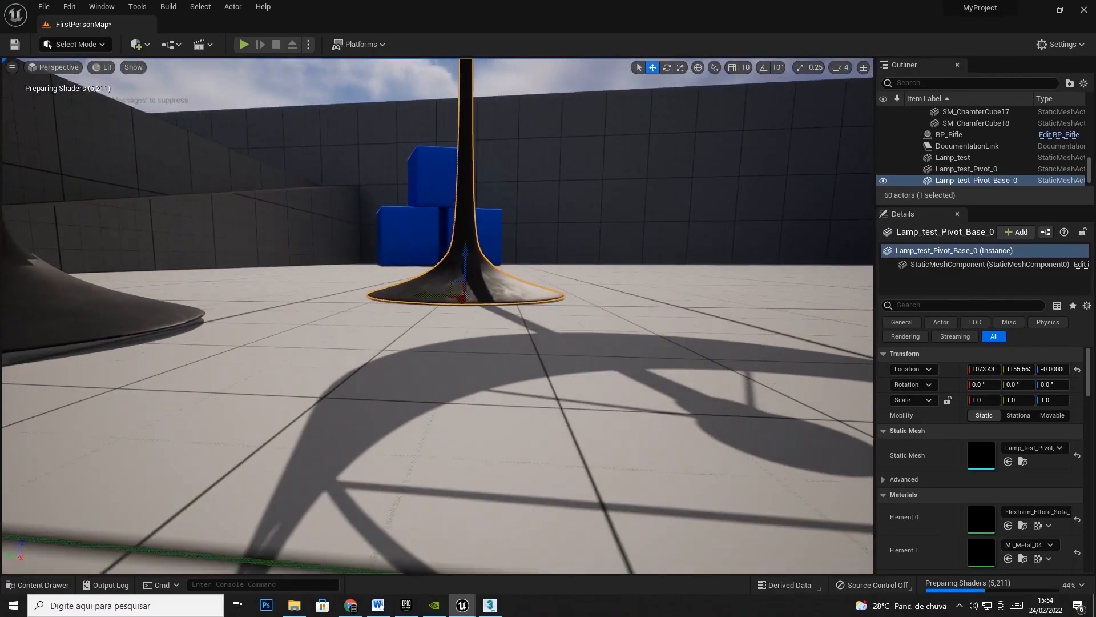
pyautogui.press('e')
pyautogui.press('s')
pyautogui.moveTo(622, 391); pyautogui.dragTo(577, 454, button='right')
pyautogui.press('e')
# Slide the Lamp_test_Pivot_Base_0 lamp across the floor and Lamp_test_Pivot_0 to about X 1237, Y 1213, ending with Lamp_test selected
pyautogui.click(653, 68)
pyautogui.moveTo(539, 312); pyautogui.dragTo(582, 340)
pyautogui.click(490, 153)
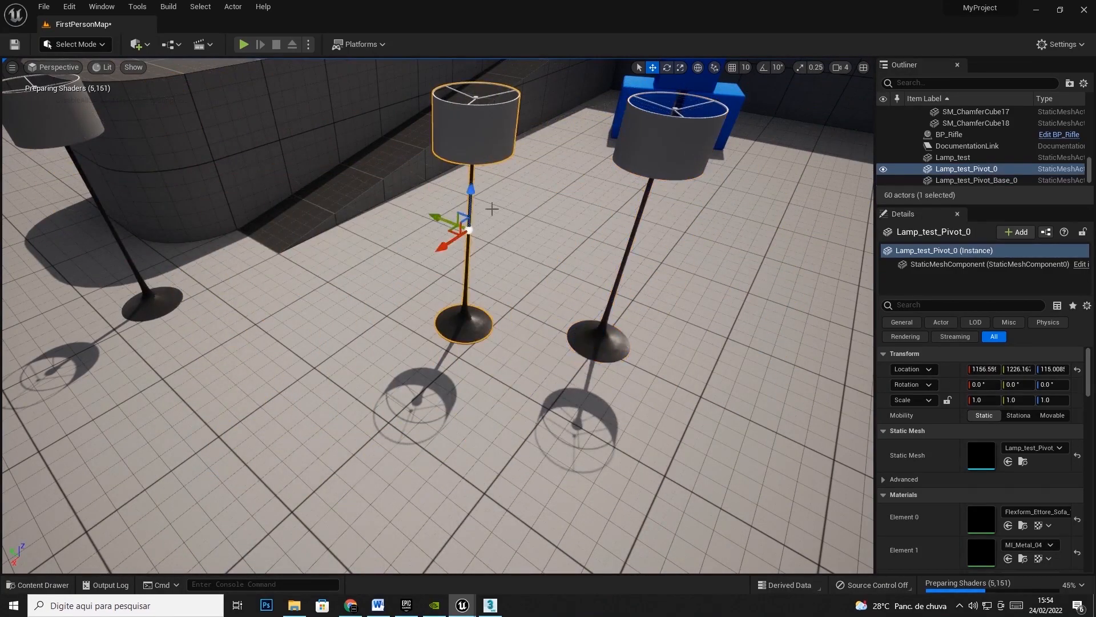
pyautogui.moveTo(448, 230); pyautogui.dragTo(395, 291)
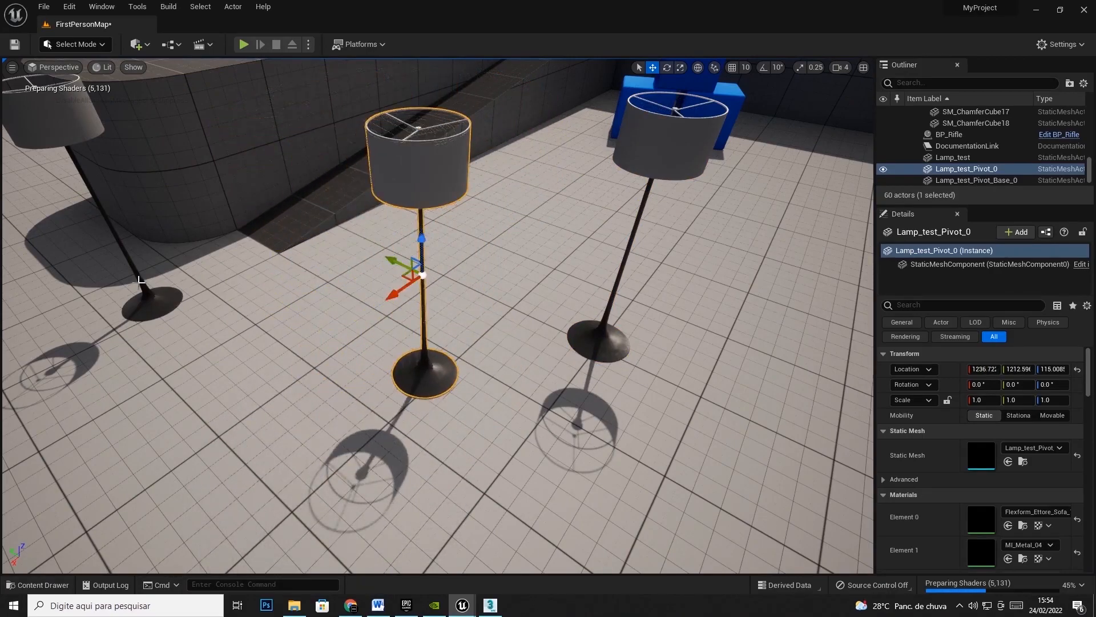
pyautogui.click(160, 300)
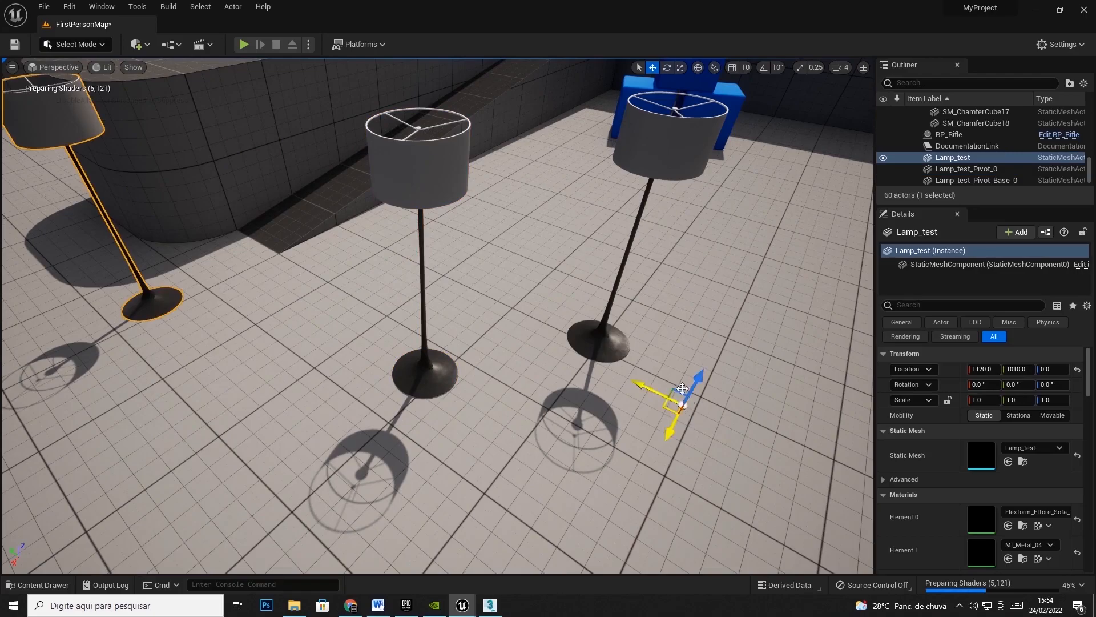
# Slide the Lamp_test lamp across the floor to about X 1117, Y 1008 and select the Lamp_test_Pivot_Base_0 lamp
pyautogui.moveTo(674, 400); pyautogui.dragTo(660, 404)
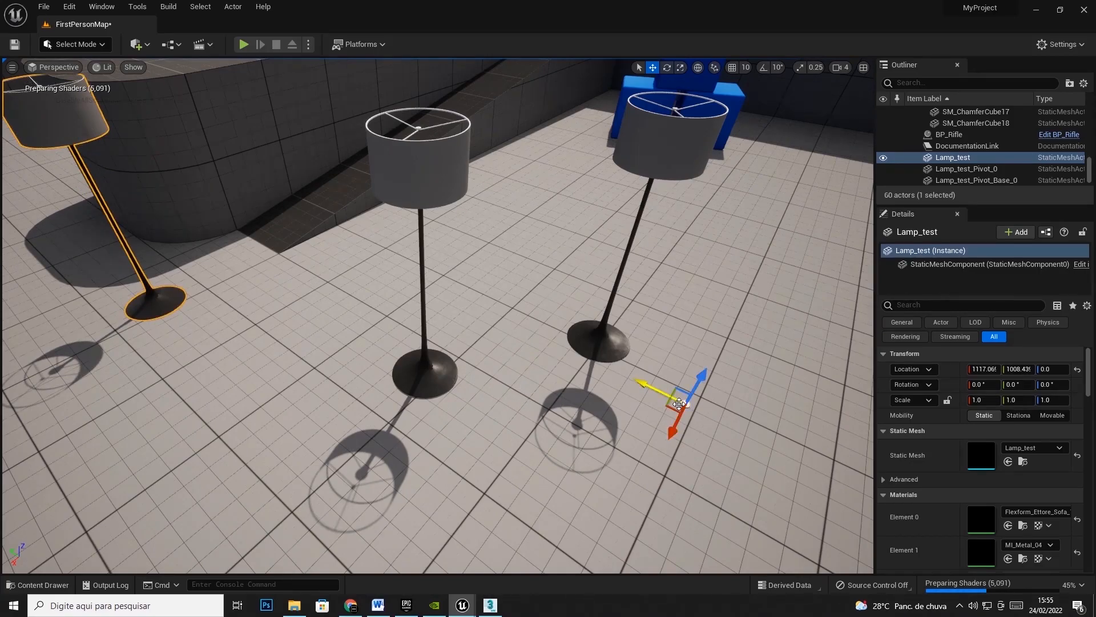
pyautogui.click(673, 146)
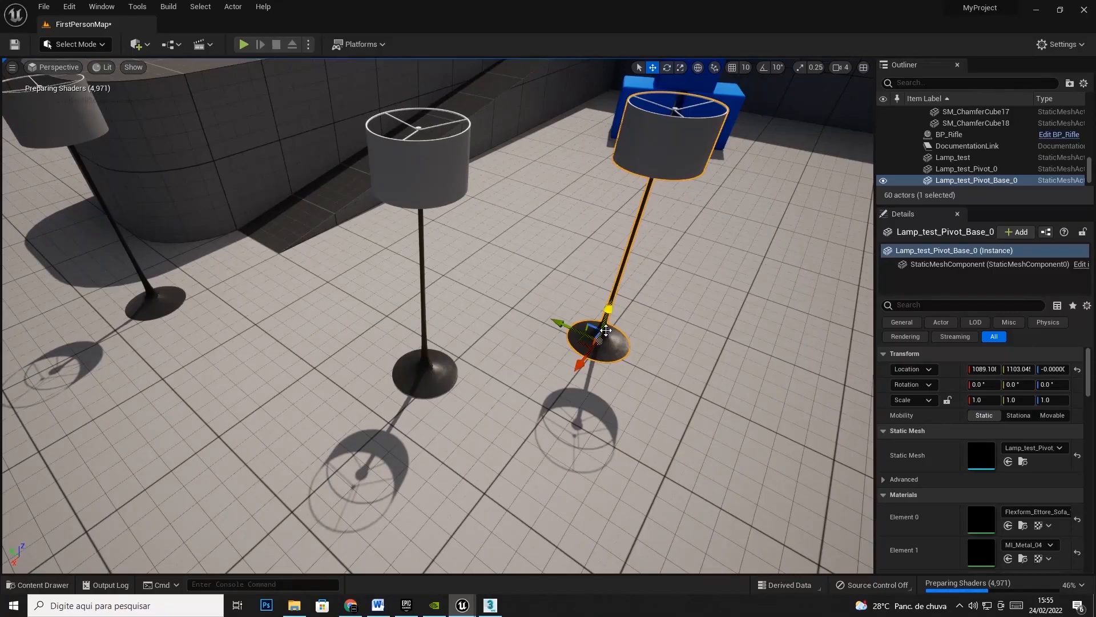
# Switch to 3ds Max, unhide all scene objects and maximize the perspective viewport
pyautogui.click(490, 605)
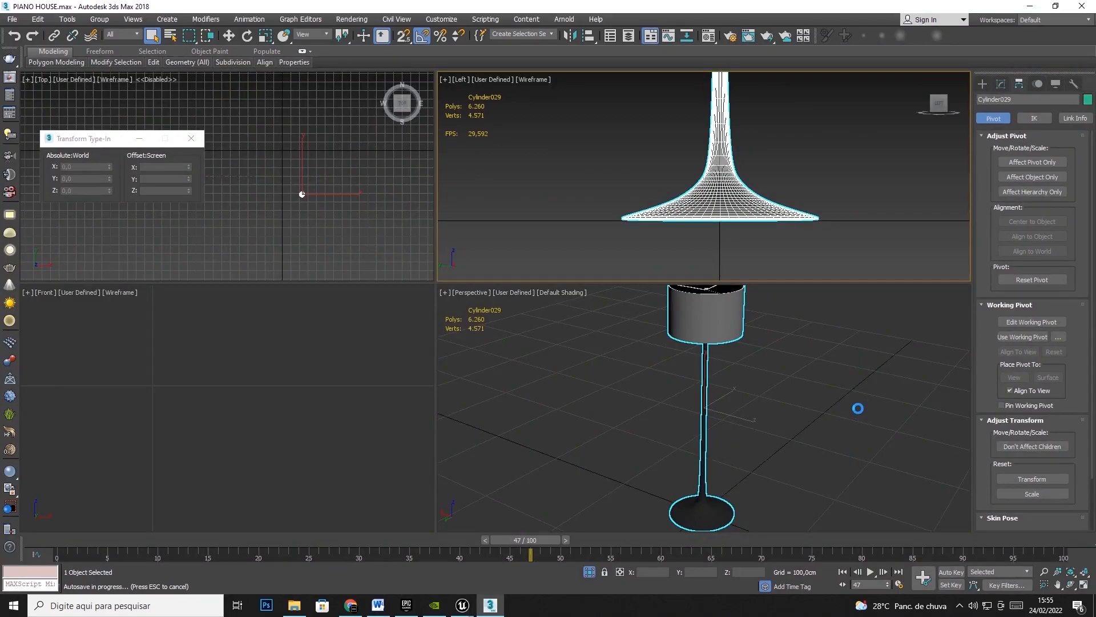
pyautogui.click(844, 415)
pyautogui.rightClick(825, 422)
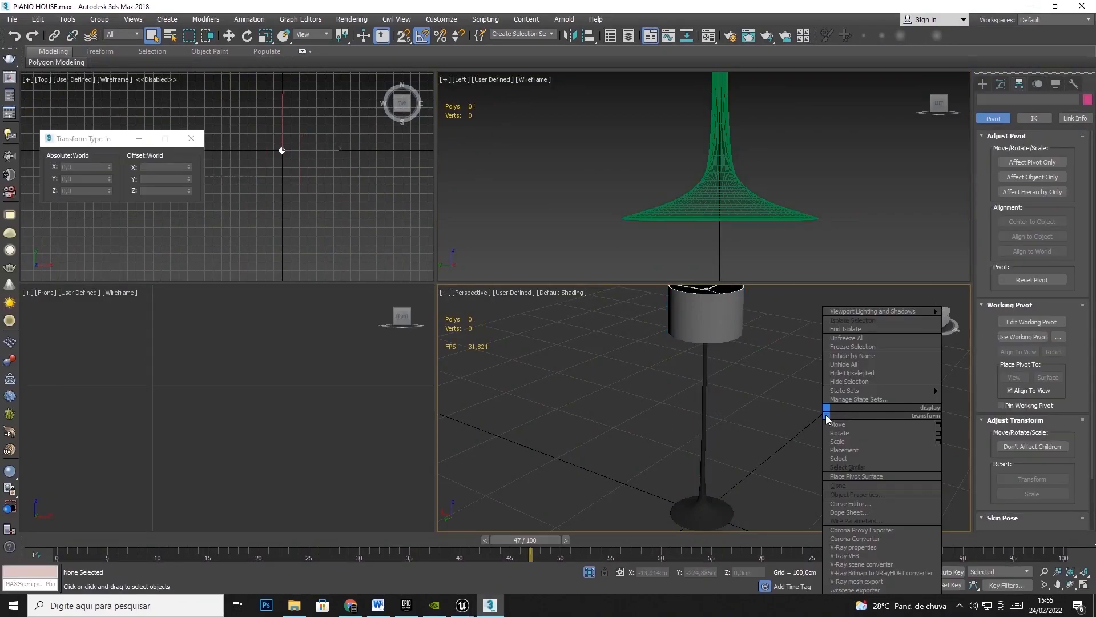
pyautogui.click(859, 366)
pyautogui.scroll(-10, 767, 440)
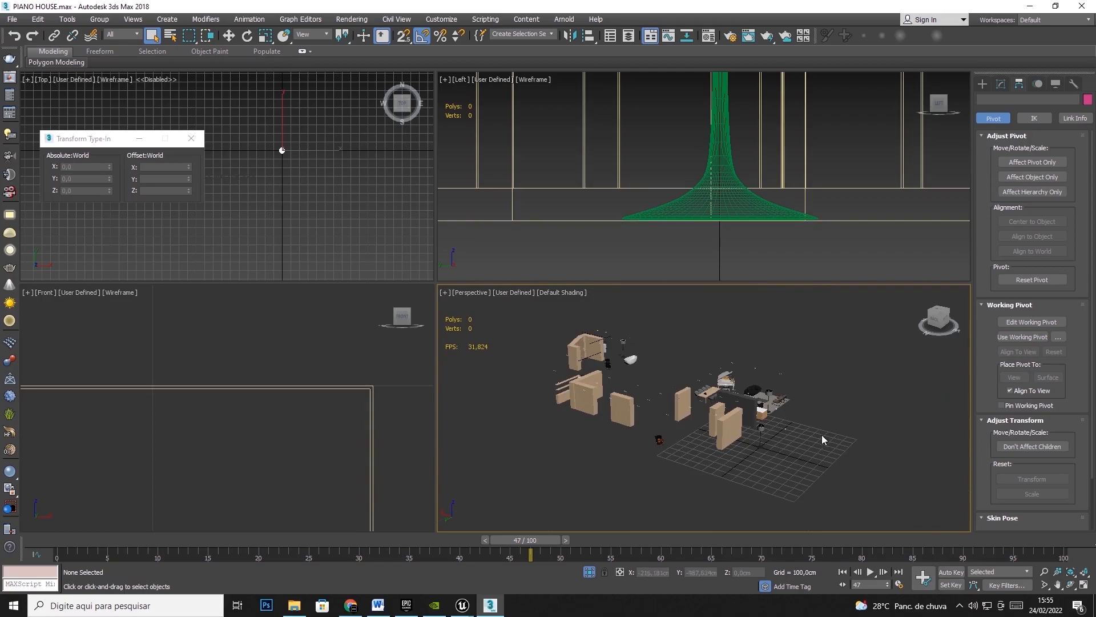
pyautogui.click(1083, 586)
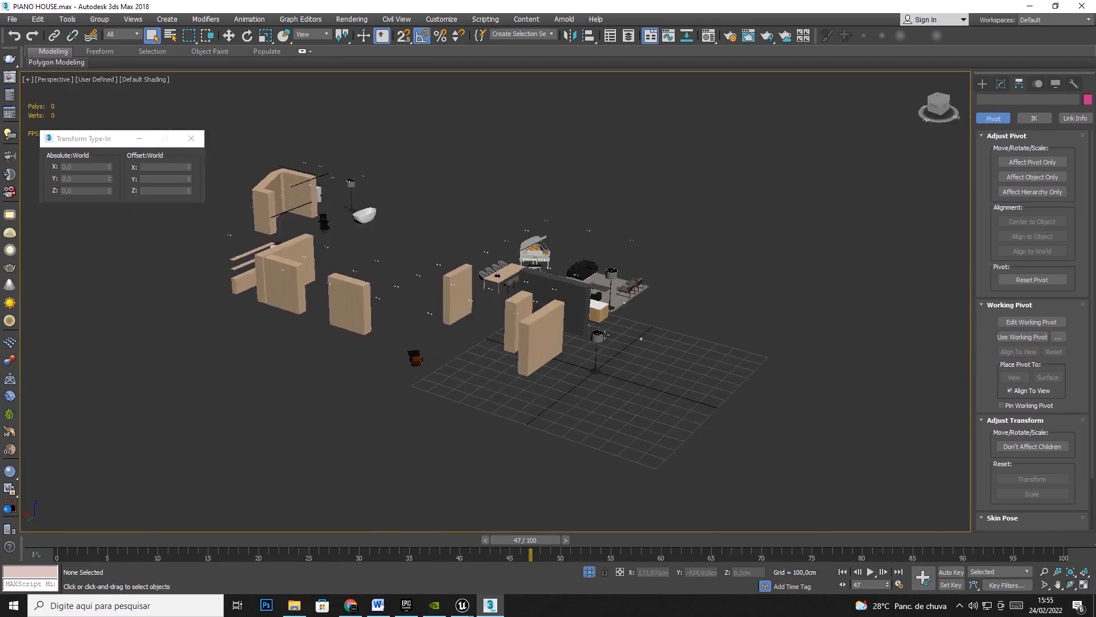
# Undo the earlier floor lamp edits until it is back at its place away from the origin, and unhide all objects
pyautogui.click(605, 334)
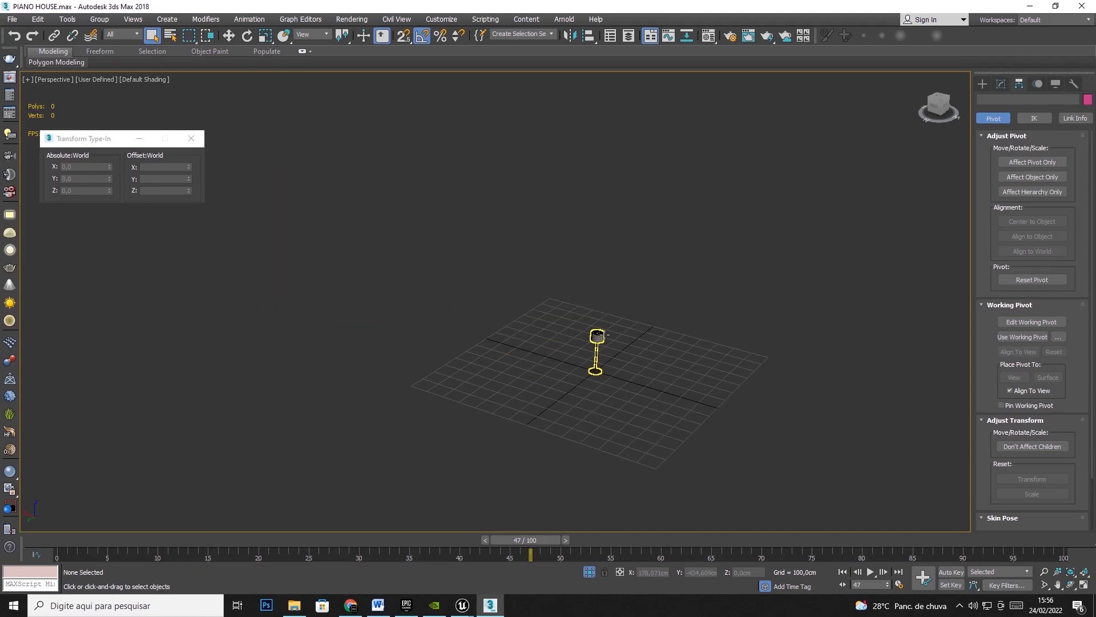
pyautogui.press('Delete')
pyautogui.hotkey('ctrl', 'z')
pyautogui.hotkey('ctrl', 'z')
pyautogui.hotkey('ctrl', 'z')
pyautogui.hotkey('ctrl', 'z')
pyautogui.hotkey('ctrl', 'z')
pyautogui.hotkey('ctrl', 'z')
pyautogui.hotkey('ctrl', 'z')
pyautogui.hotkey('ctrl', 'z')
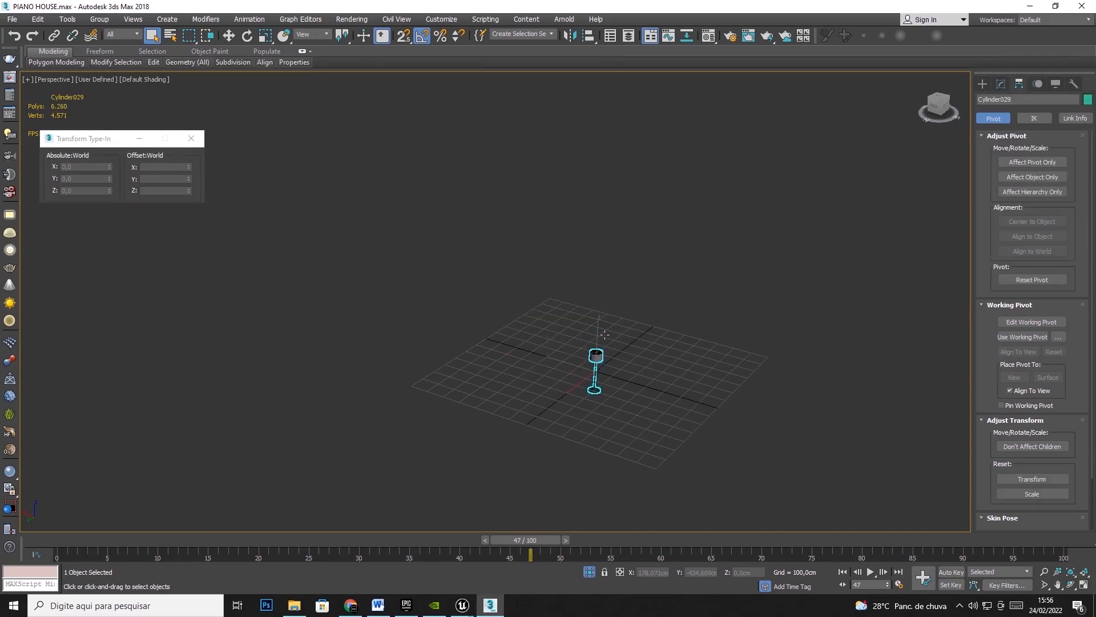
pyautogui.hotkey('ctrl', 'z')
pyautogui.hotkey('ctrl', 'z')
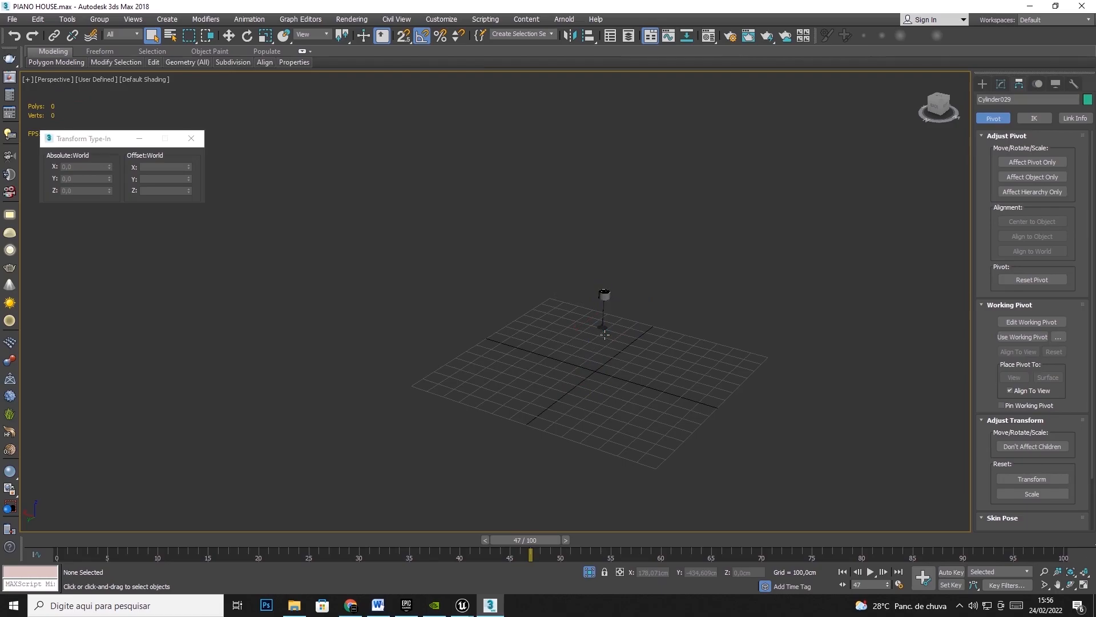
pyautogui.rightClick(621, 330)
pyautogui.click(723, 292)
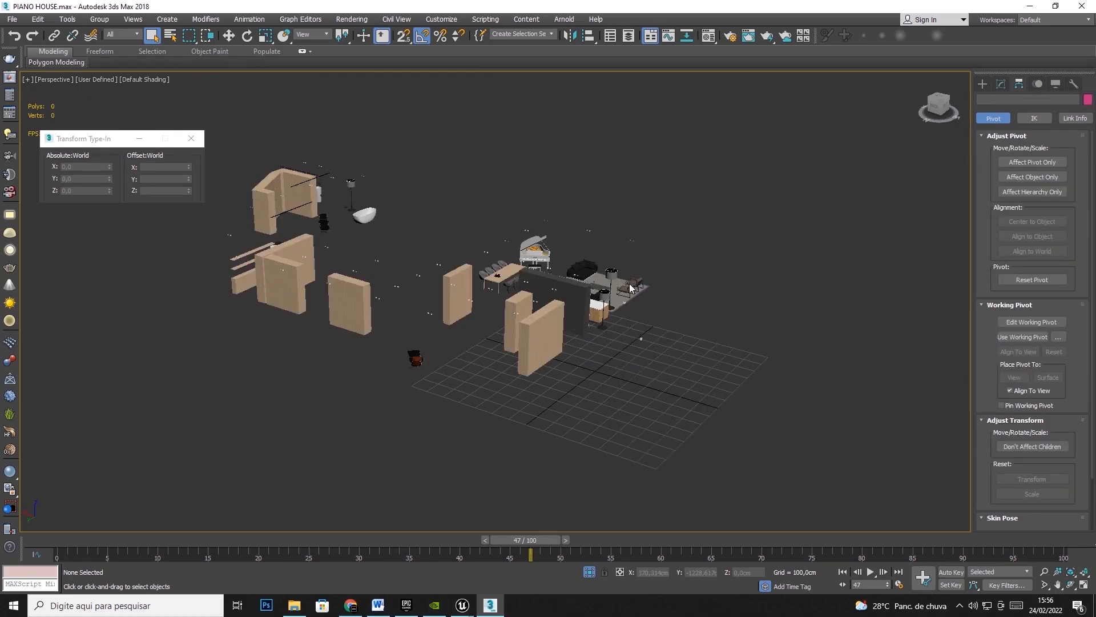
# Select the white bathtub group and isolate it, framing it together with the grid origin
pyautogui.scroll(5, 594, 309)
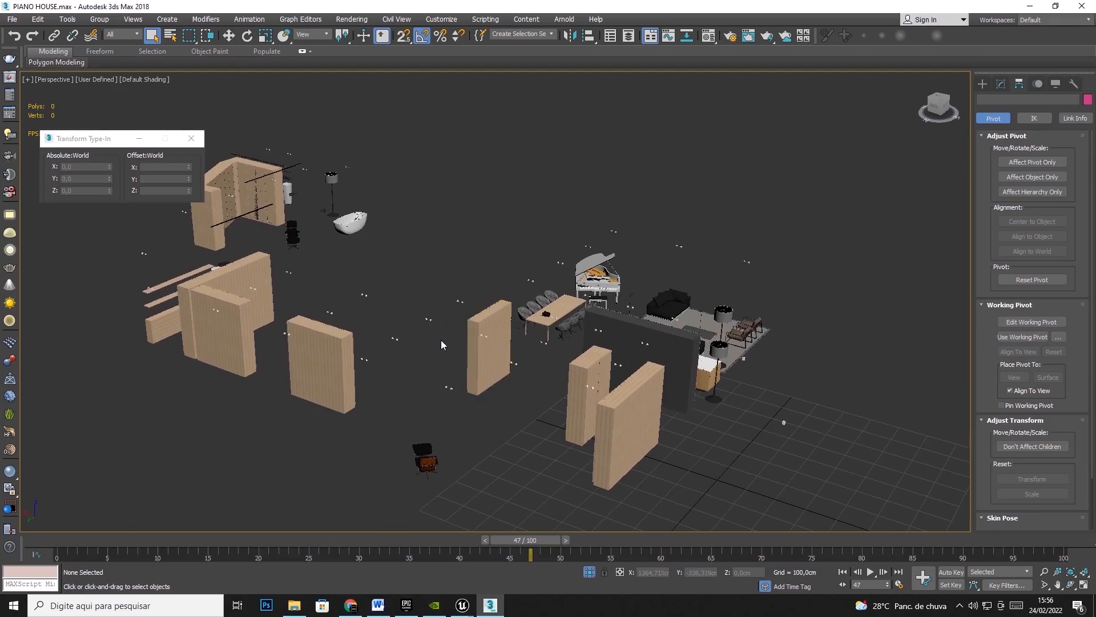
pyautogui.click(362, 226)
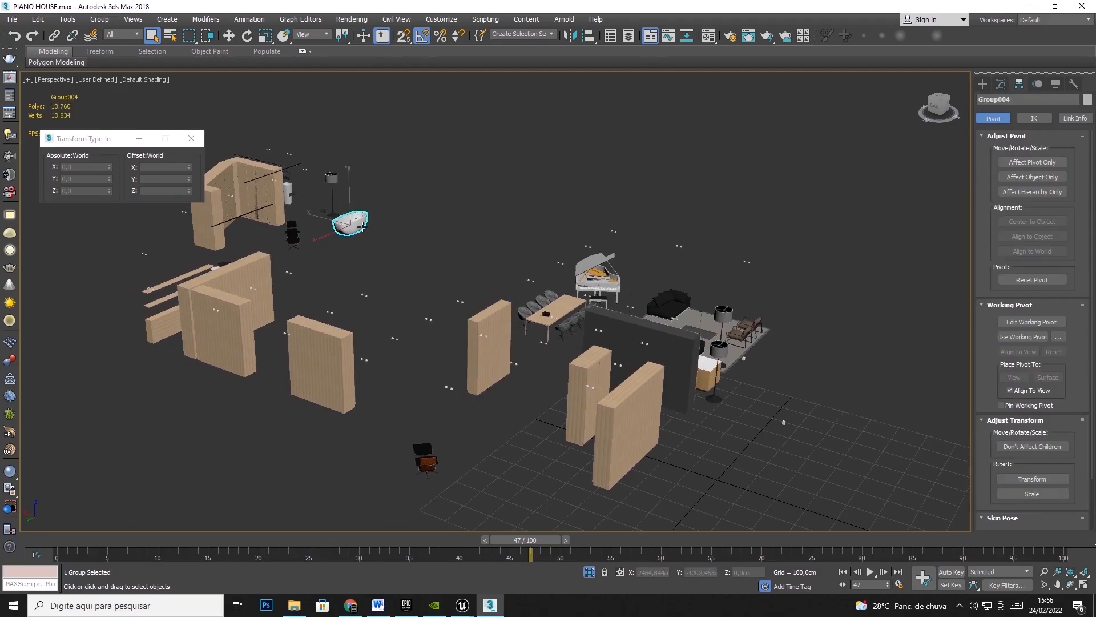
pyautogui.scroll(4, 353, 225)
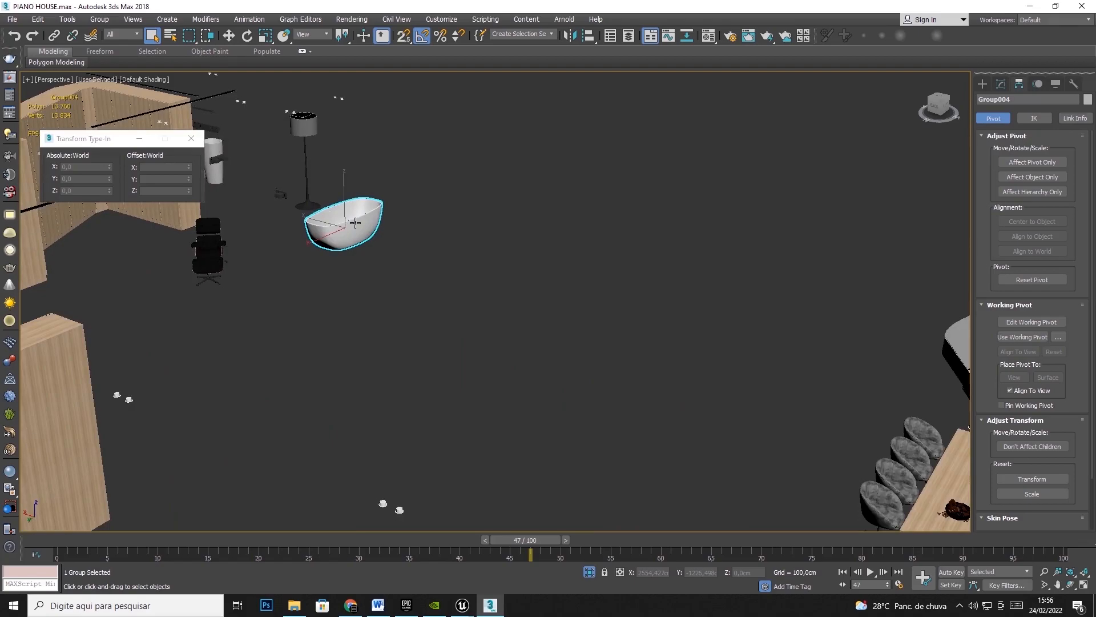
pyautogui.rightClick(350, 222)
pyautogui.click(402, 134)
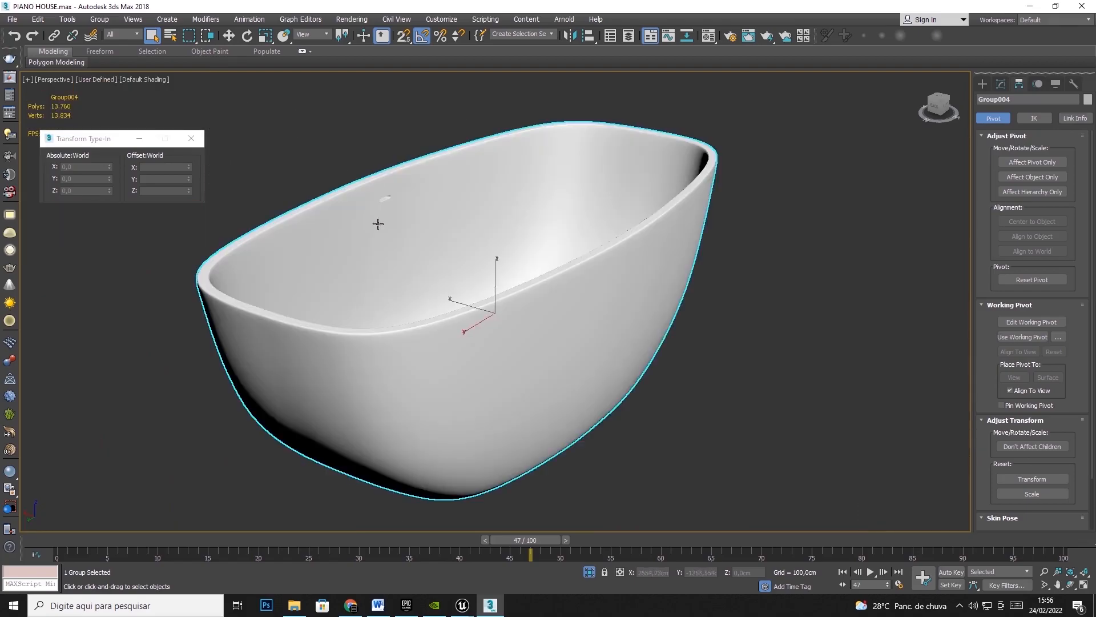
pyautogui.scroll(-5, 386, 290)
pyautogui.scroll(4, 389, 291)
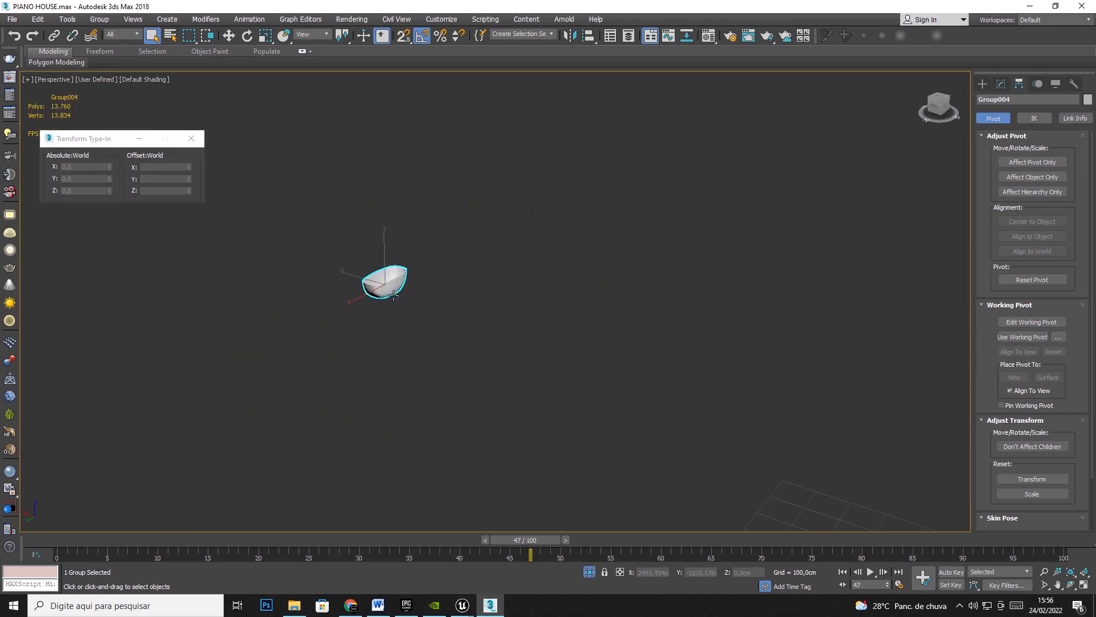
pyautogui.scroll(-2, 380, 271)
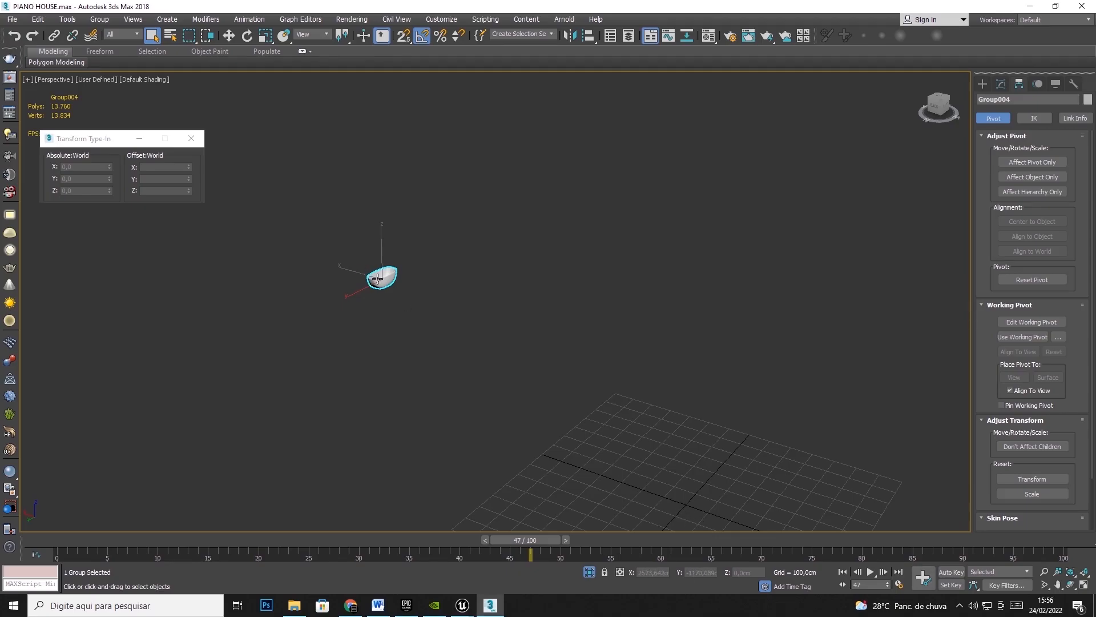
# Export the selected bathtub as an FBX file named Object_02_test_pivot 01 in the FBX folder
pyautogui.click(13, 19)
pyautogui.moveTo(77, 191)
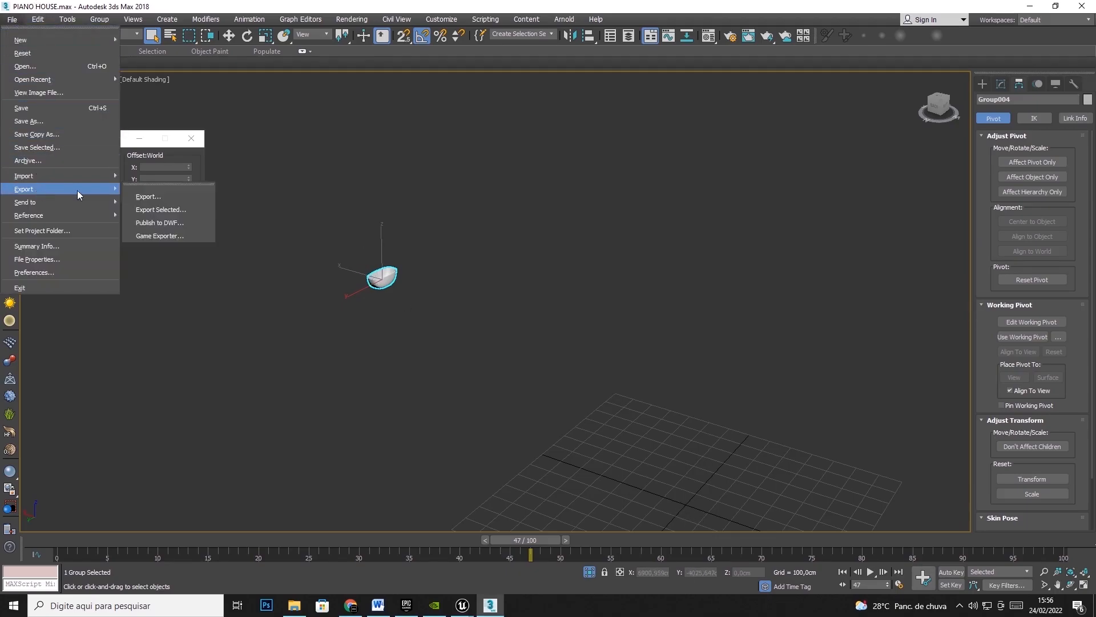
pyautogui.click(163, 209)
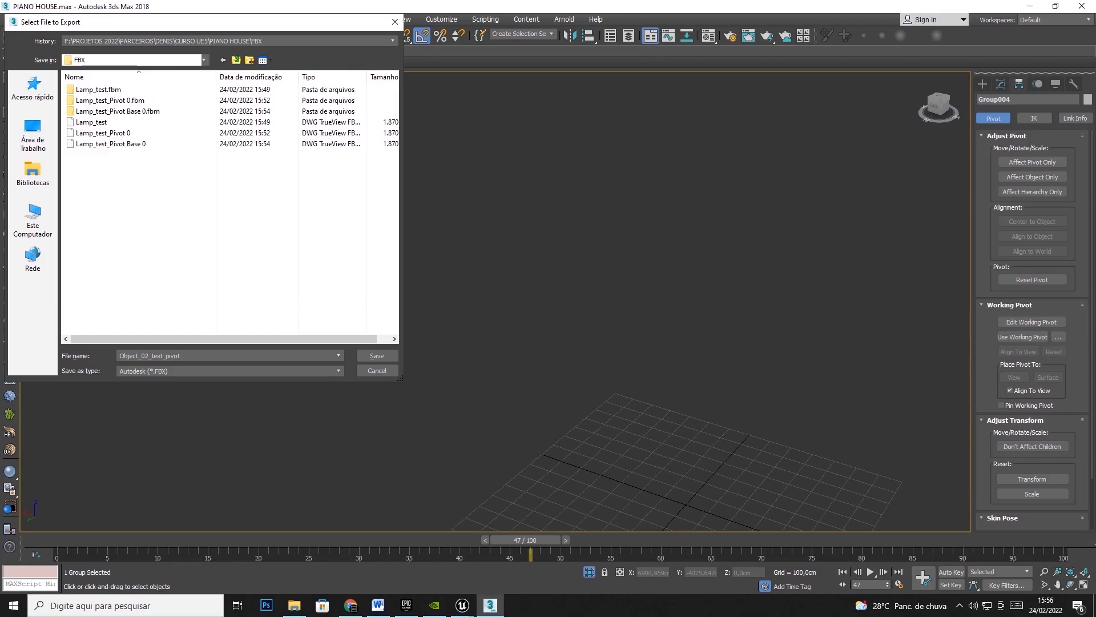
pyautogui.press('Return')
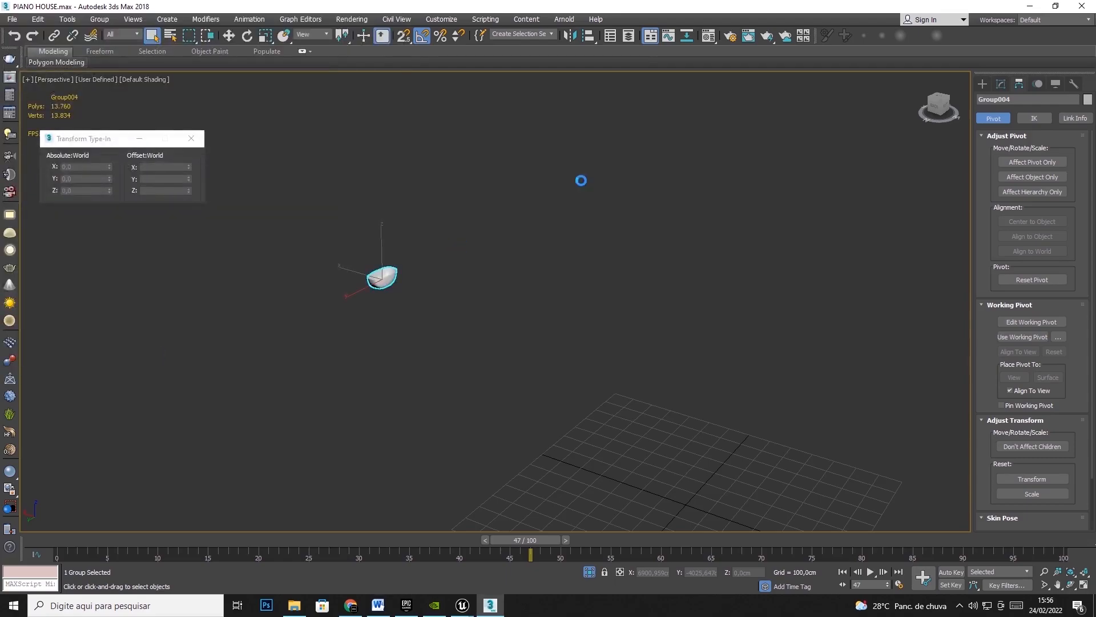
pyautogui.click(626, 454)
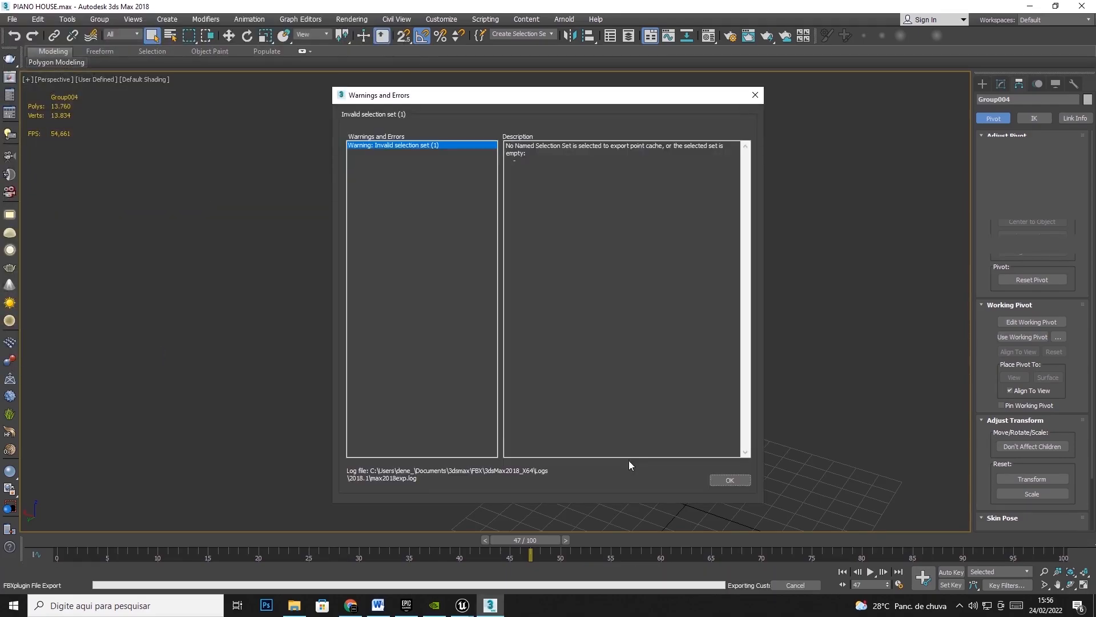
pyautogui.click(727, 478)
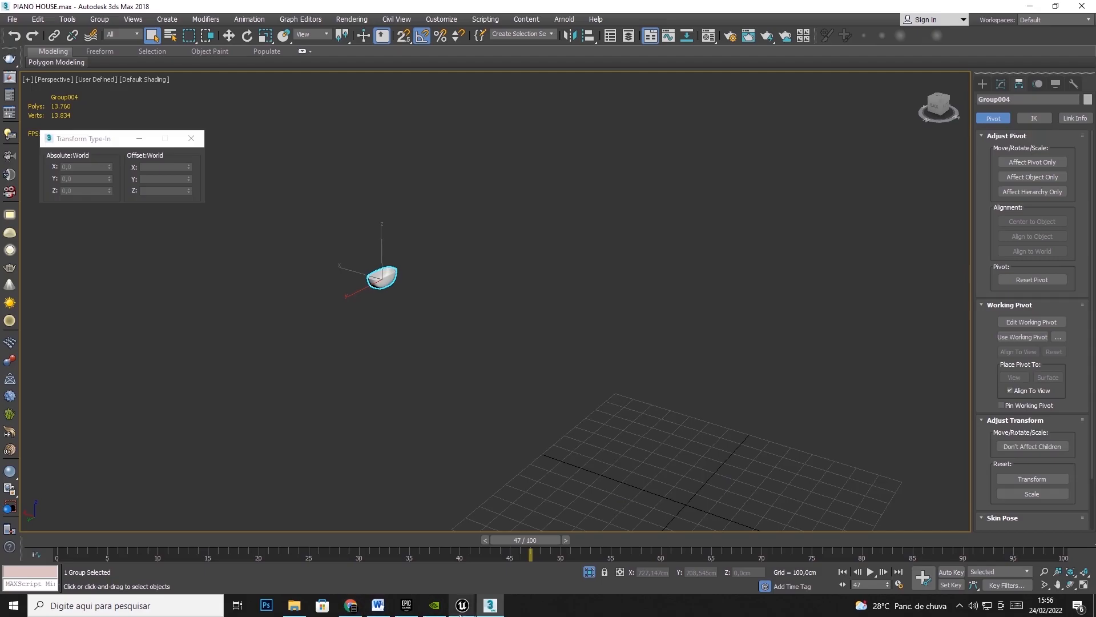
# Switch to Unreal Engine and open the project's Content folder
pyautogui.moveTo(462, 605)
pyautogui.click(496, 559)
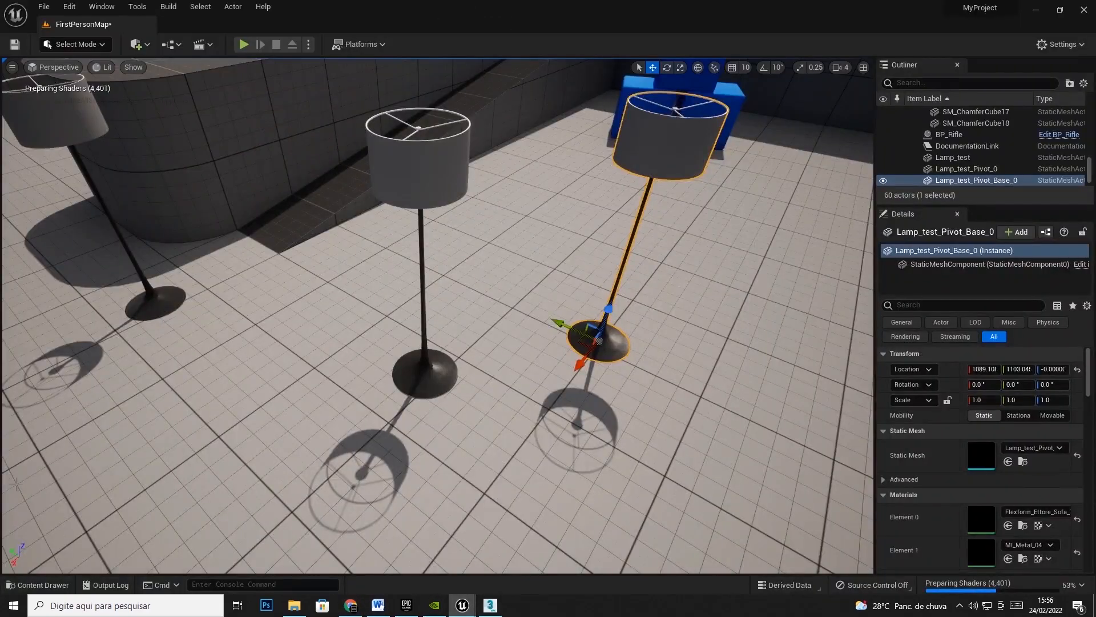
pyautogui.click(38, 584)
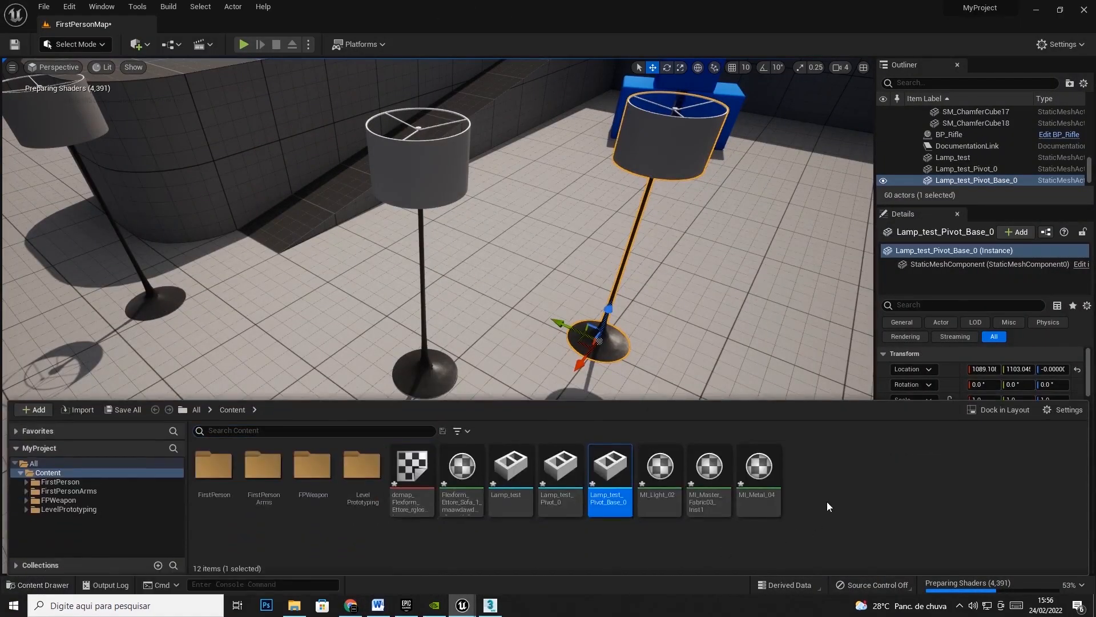
pyautogui.rightClick(828, 507)
pyautogui.click(869, 209)
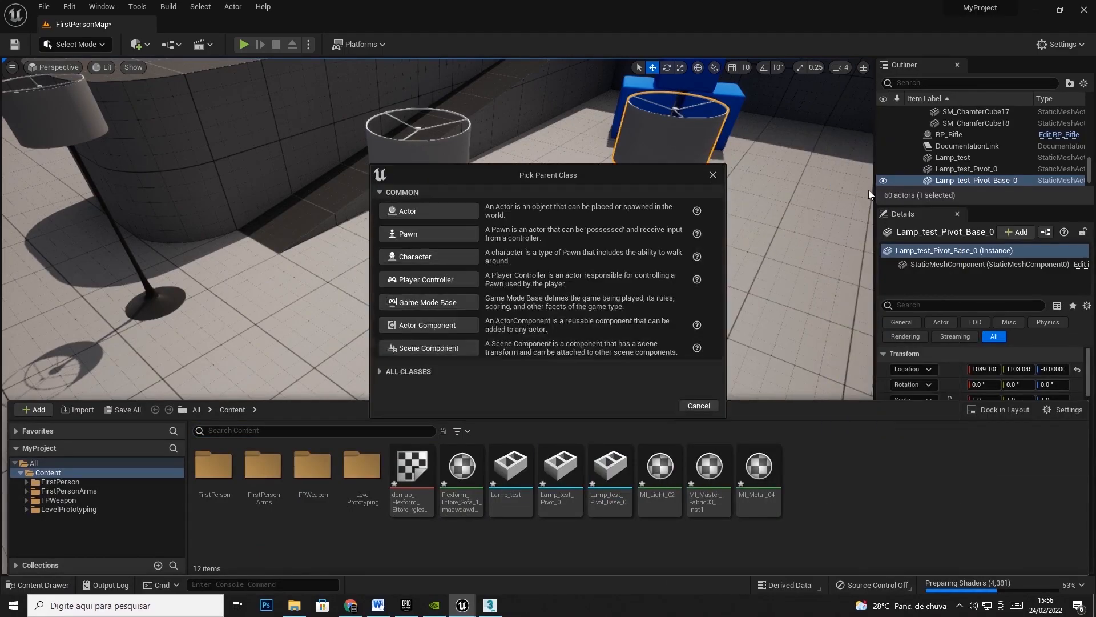
pyautogui.click(713, 175)
# Import the Object_02_test_pivot 01 FBX file into the Content folder with all import options accepted
pyautogui.rightClick(857, 506)
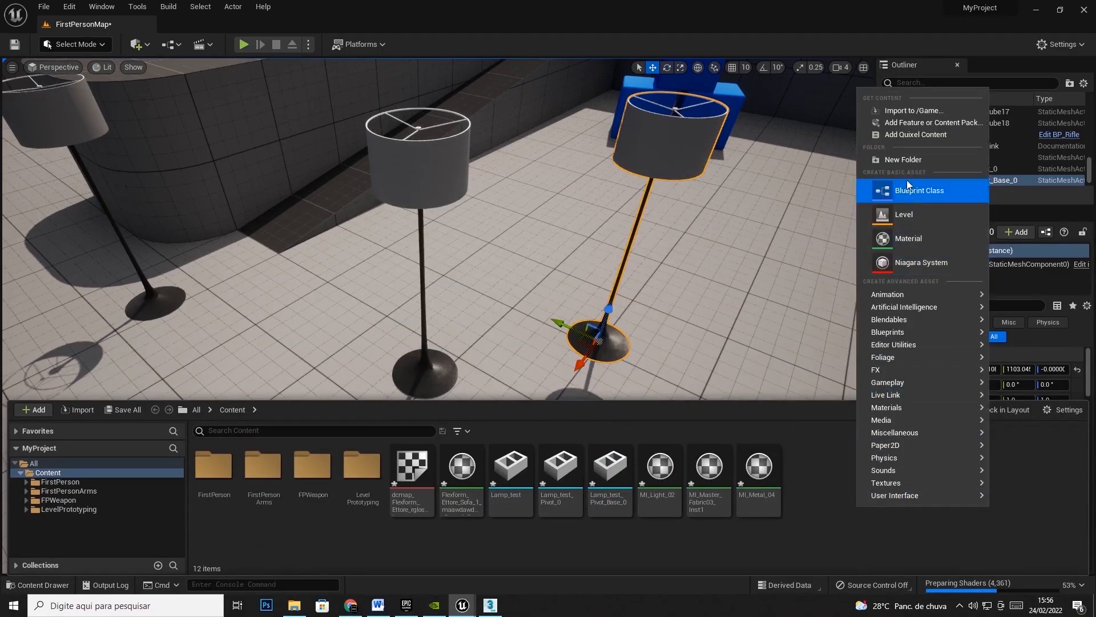
pyautogui.click(916, 109)
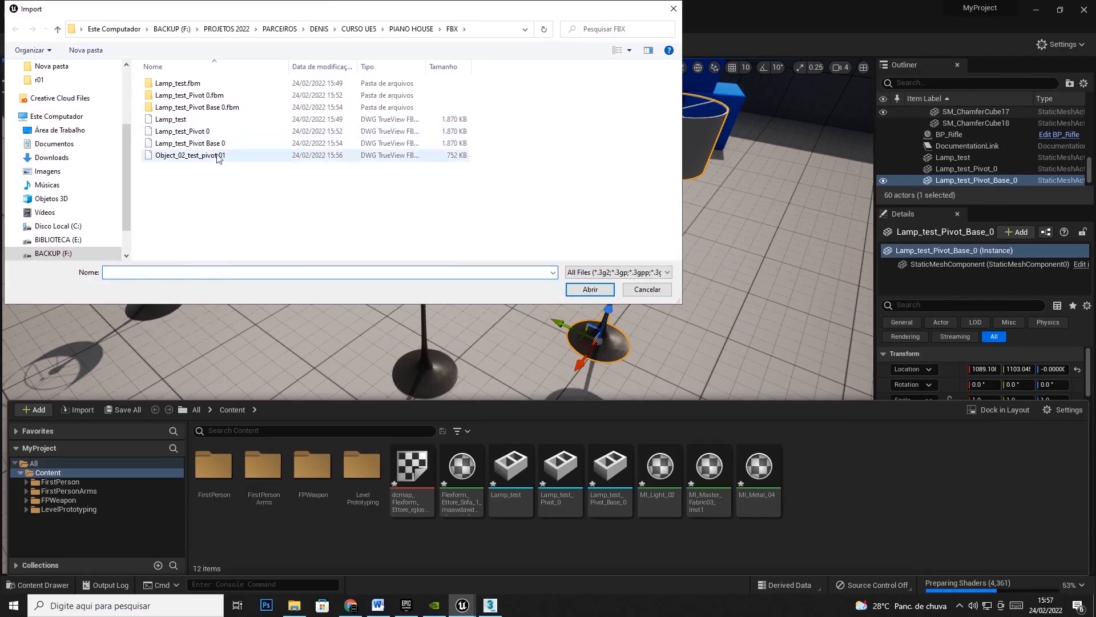
pyautogui.doubleClick(212, 156)
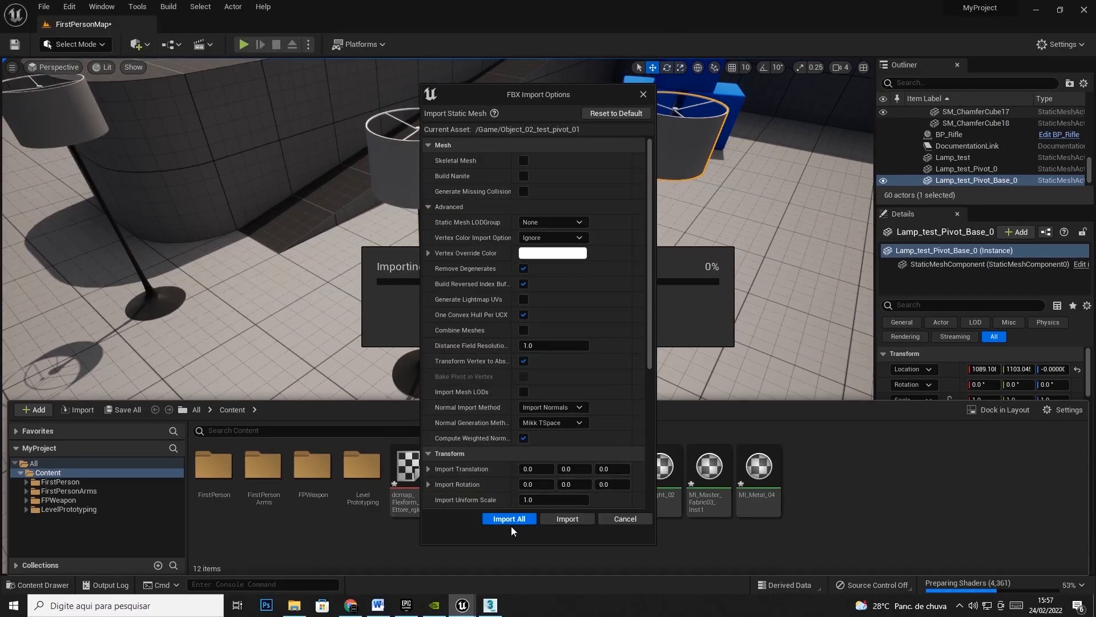
pyautogui.click(513, 519)
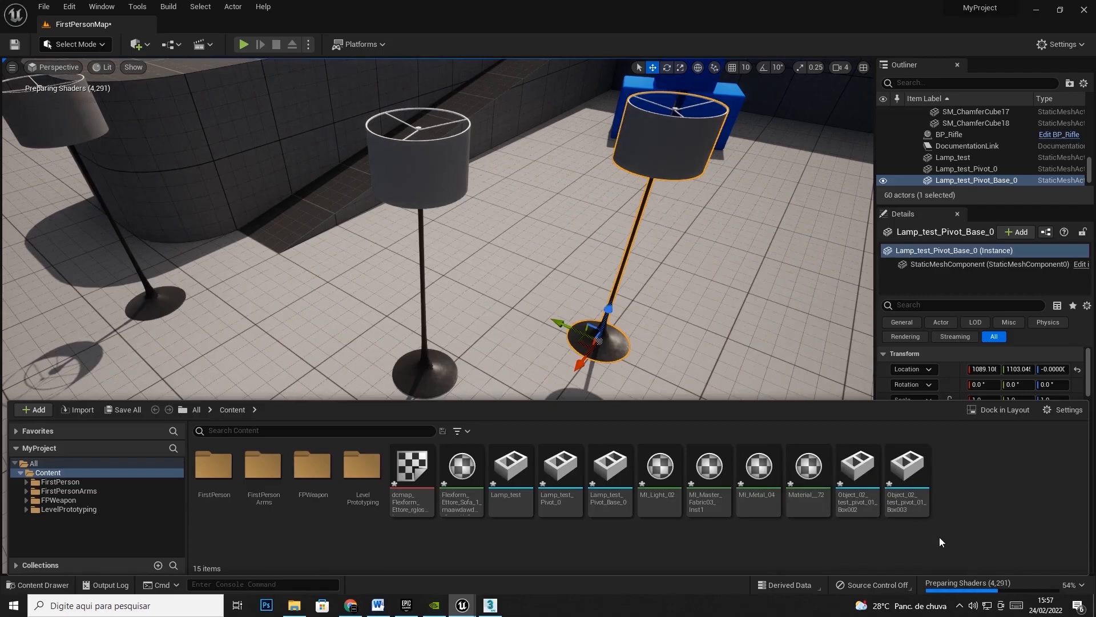
# Try placing the Object_02_test_pivot_01_Box003 mesh near the lamps, and delete it from the level
pyautogui.click(905, 474)
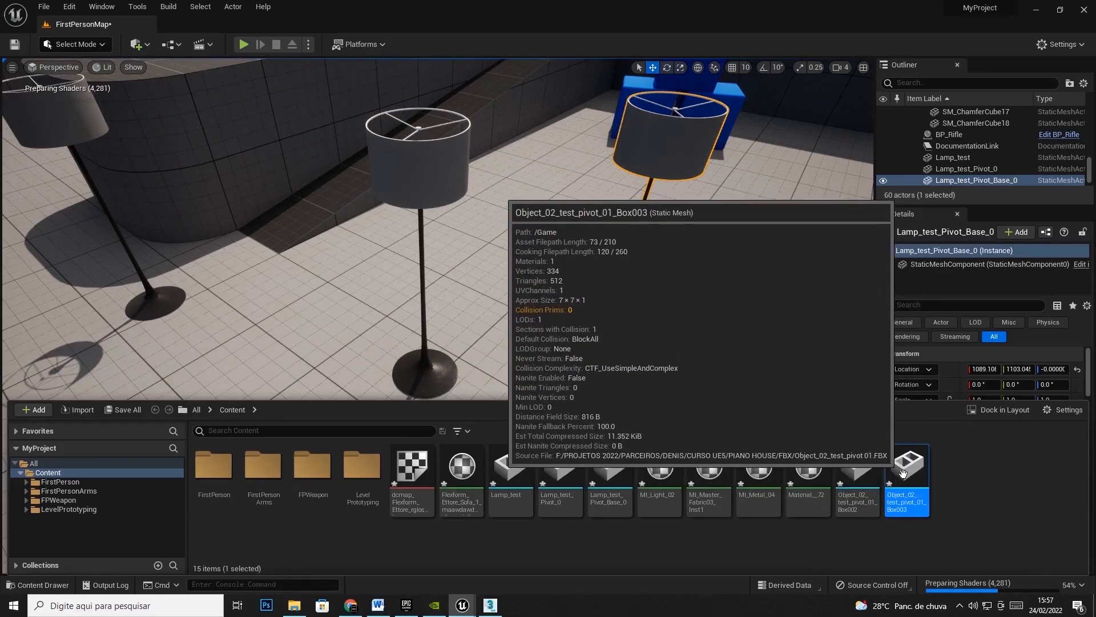
pyautogui.moveTo(909, 478); pyautogui.dragTo(707, 248)
pyautogui.scroll(-8, 688, 316)
pyautogui.moveTo(684, 320); pyautogui.dragTo(579, 286, button='right')
pyautogui.moveTo(575, 298); pyautogui.dragTo(606, 254)
pyautogui.press('Delete')
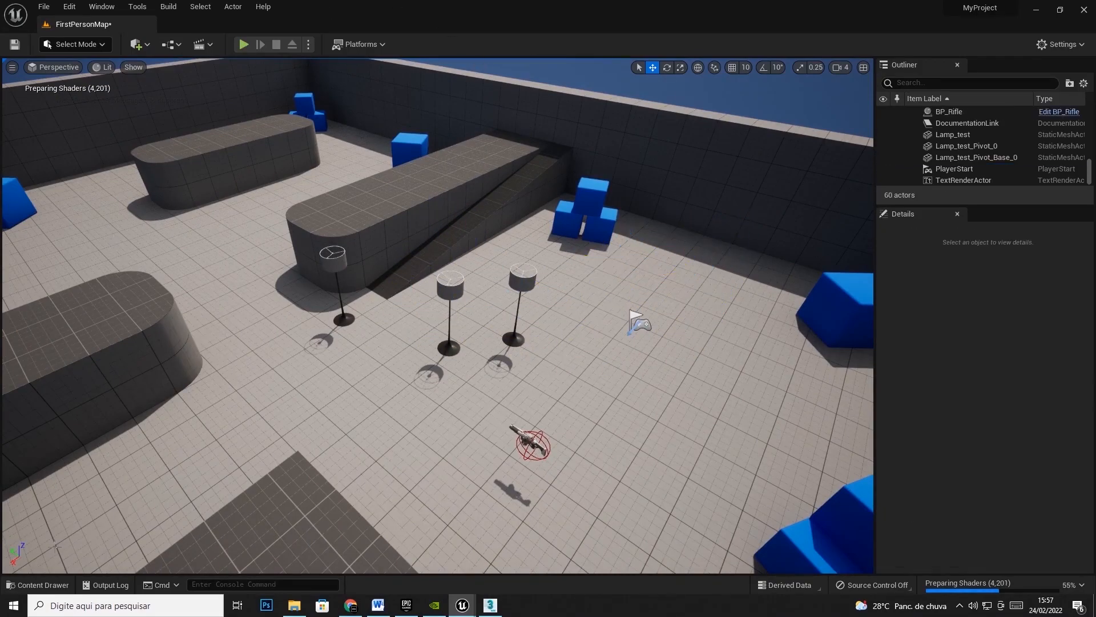
# Place the Object_02_test_pivot_01_Box002 mesh in the level and slide it across the floor to about X 312, Y 1328
pyautogui.click(38, 585)
pyautogui.click(858, 474)
pyautogui.moveTo(860, 480); pyautogui.dragTo(698, 303)
pyautogui.moveTo(769, 378)
pyautogui.mouseDown(button='right')
pyautogui.moveTo(588, 365)
pyautogui.moveTo(769, 378)
pyautogui.mouseUp(button='right')
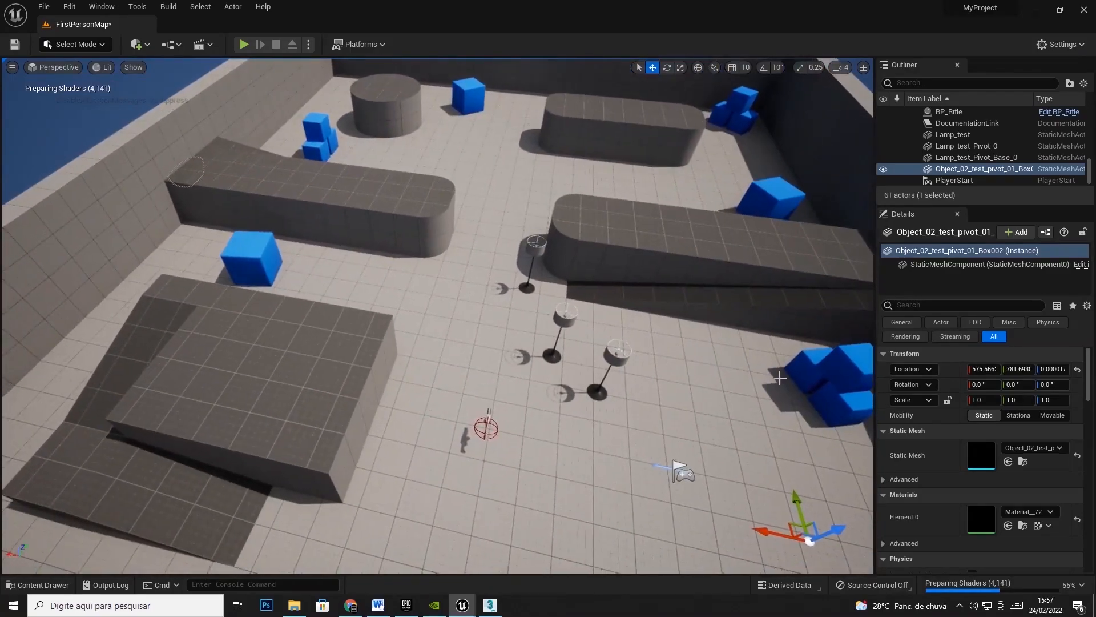
pyautogui.moveTo(798, 527); pyautogui.dragTo(1028, 434)
pyautogui.moveTo(931, 428); pyautogui.dragTo(846, 381)
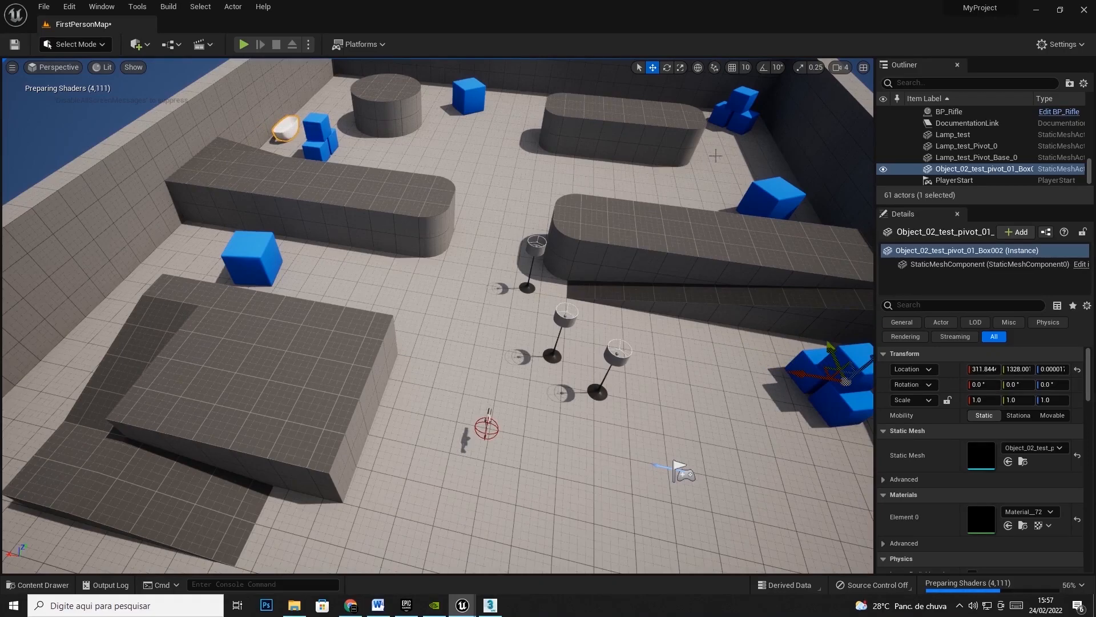
# Slide the Object_02_test_pivot_01_Box002 bathtub to about X -1953, Y 1089 and inspect it beside its distant pivot
pyautogui.moveTo(741, 199); pyautogui.dragTo(828, 203, button='right')
pyautogui.moveTo(609, 227); pyautogui.dragTo(873, 113)
pyautogui.moveTo(438, 233); pyautogui.dragTo(434, 148, button='right')
pyautogui.press('w')
pyautogui.moveTo(374, 197)
pyautogui.mouseDown(button='right')
pyautogui.moveTo(423, 211)
pyautogui.moveTo(414, 220)
pyautogui.moveTo(374, 198)
pyautogui.mouseUp(button='right')
pyautogui.press('a')
pyautogui.press('s')
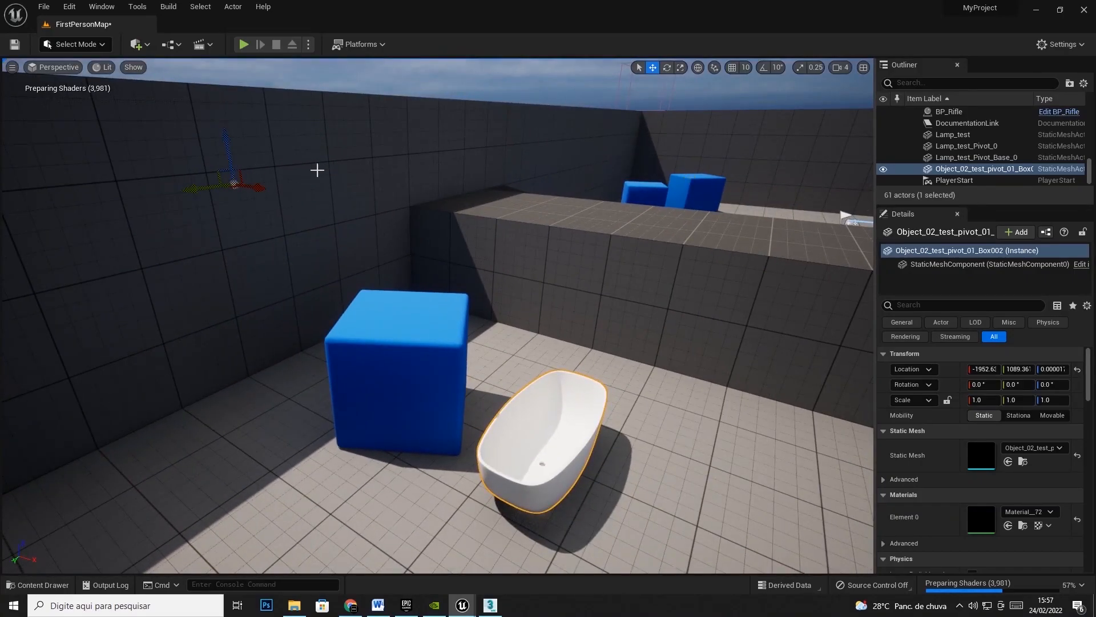
# Move the bathtub to about X -1973, Y -52, Z 209, floating above the floor, and switch back to 3ds Max
pyautogui.moveTo(222, 169); pyautogui.dragTo(385, 140)
pyautogui.moveTo(371, 149); pyautogui.dragTo(384, 178, button='right')
pyautogui.moveTo(526, 227); pyautogui.dragTo(634, 251, button='right')
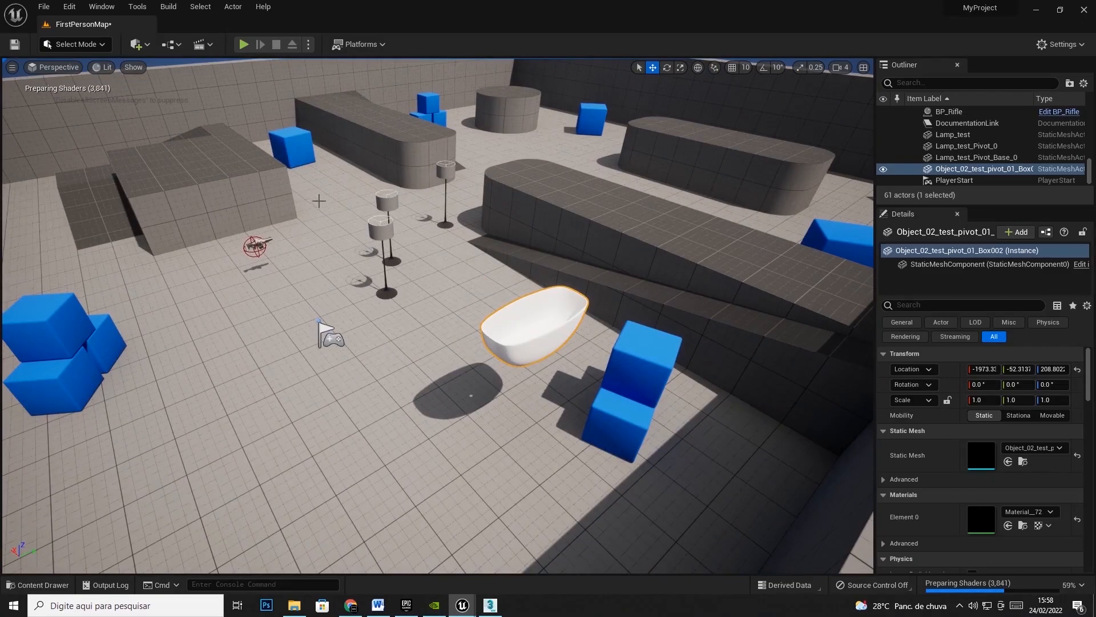
pyautogui.click(490, 605)
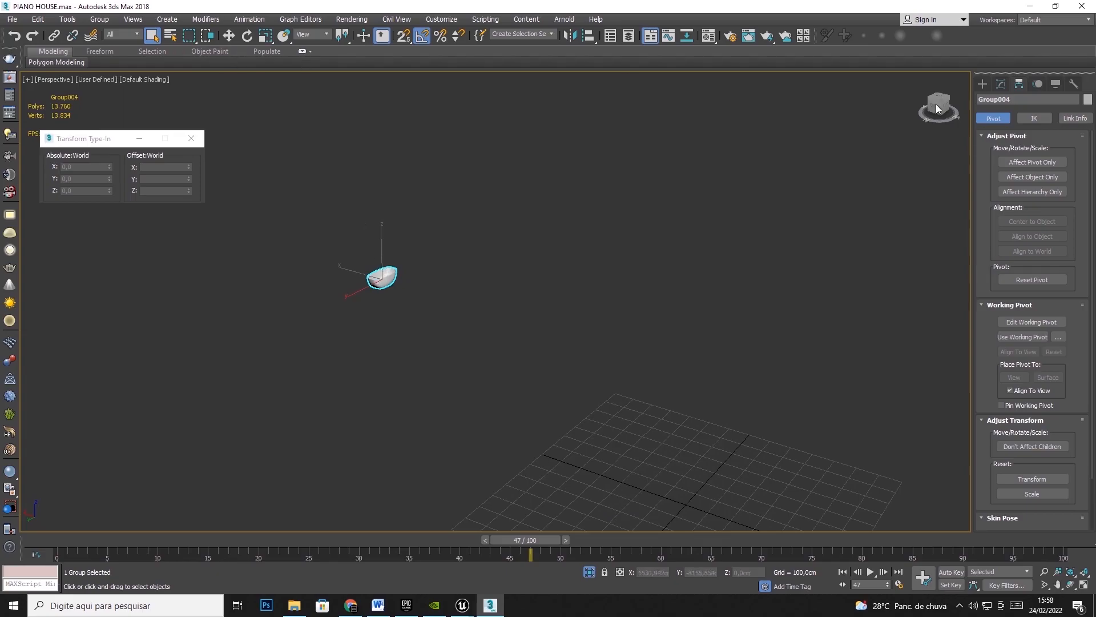
# Center the bathtub group's pivot to the object using Affect Pivot Only, and leave pivot editing
pyautogui.click(1017, 162)
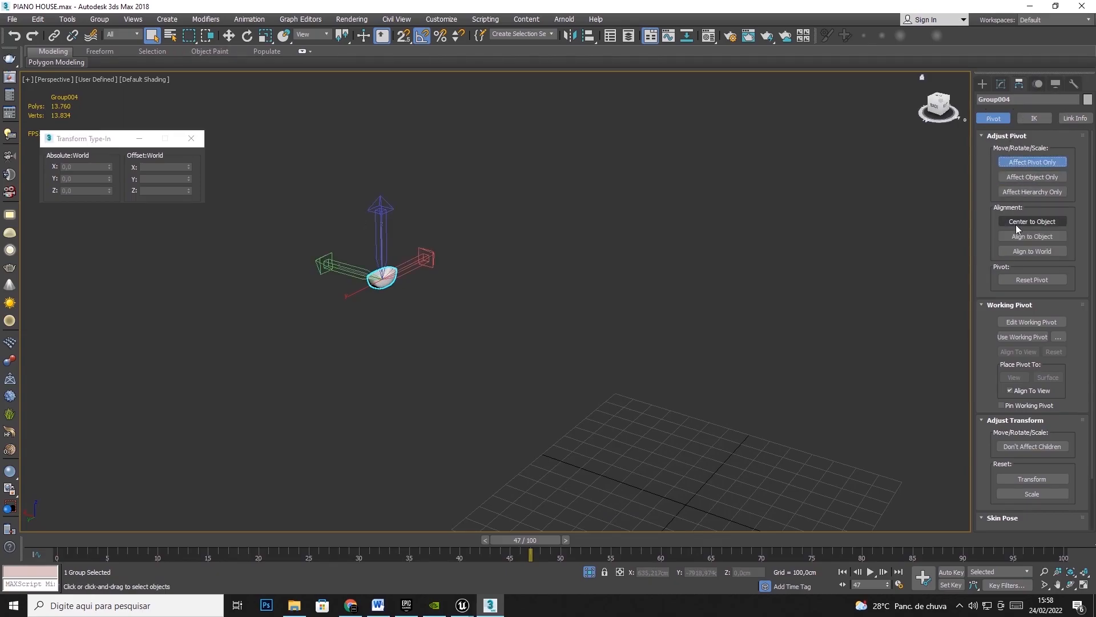
pyautogui.click(1016, 223)
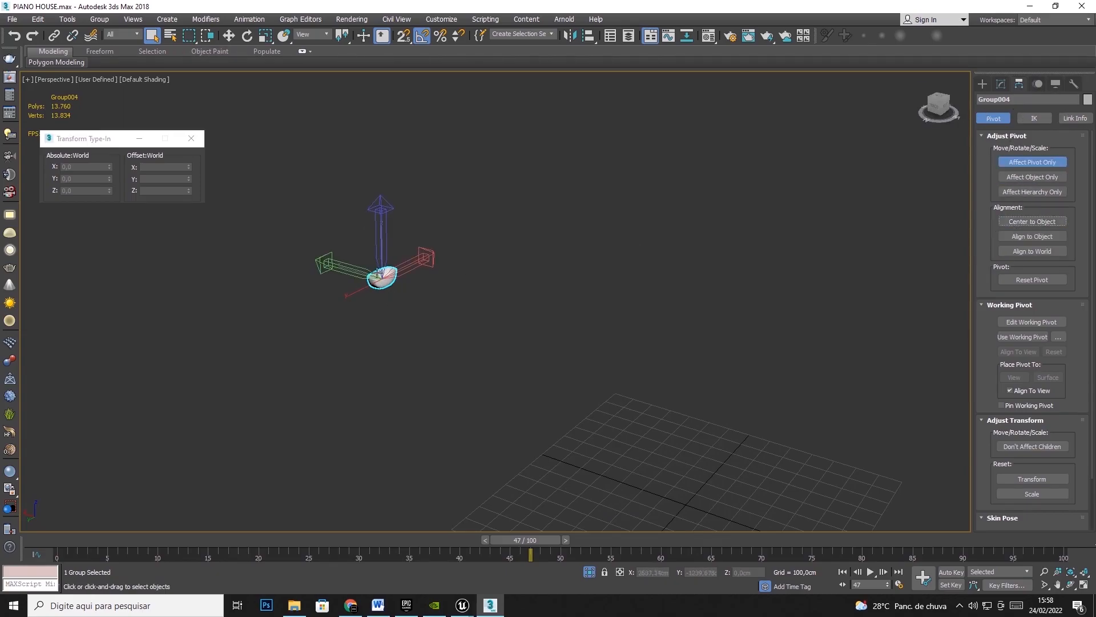
pyautogui.click(1033, 161)
# Move the bathtub to the world origin by setting its absolute X, Y and Z position to 0
pyautogui.click(228, 35)
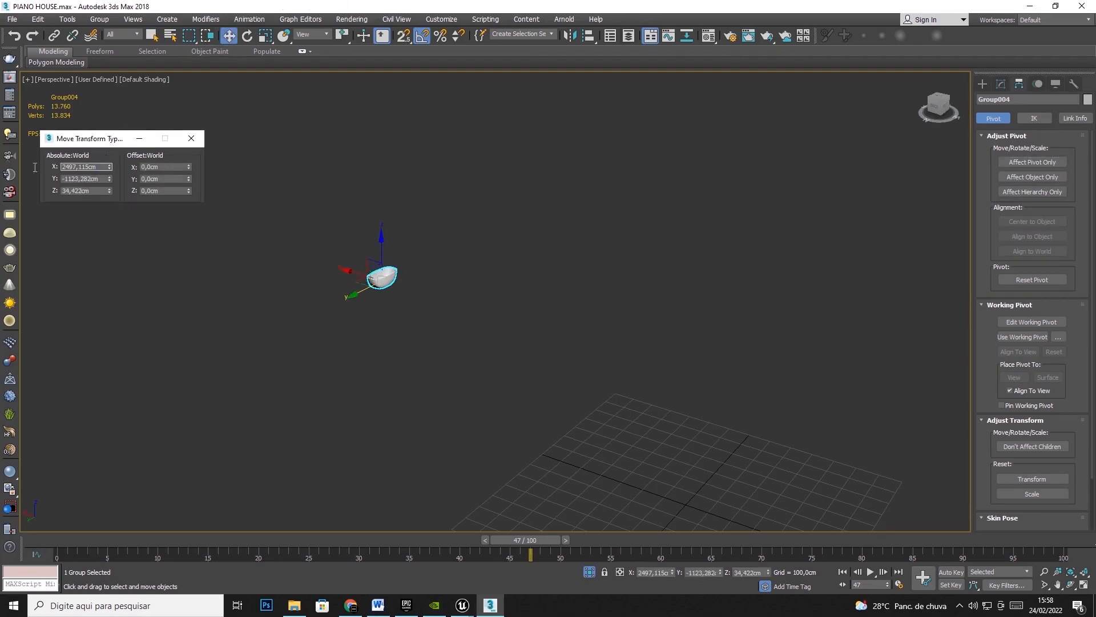
pyautogui.write('0')
pyautogui.press('Tab')
pyautogui.write('0')
pyautogui.press('Tab')
pyautogui.write('0')
pyautogui.press('Tab')
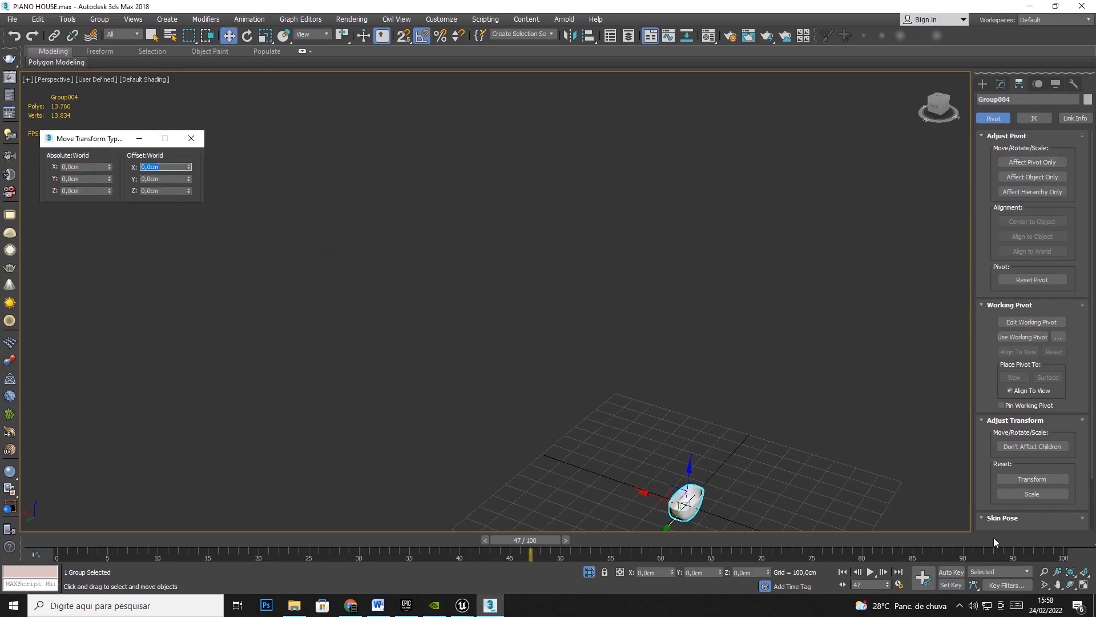
# Raise the bathtub in the Left view to about Z 34.6 cm so that its base rests on the grid plane
pyautogui.click(1070, 584)
pyautogui.press('z')
pyautogui.moveTo(509, 286); pyautogui.dragTo(583, 360)
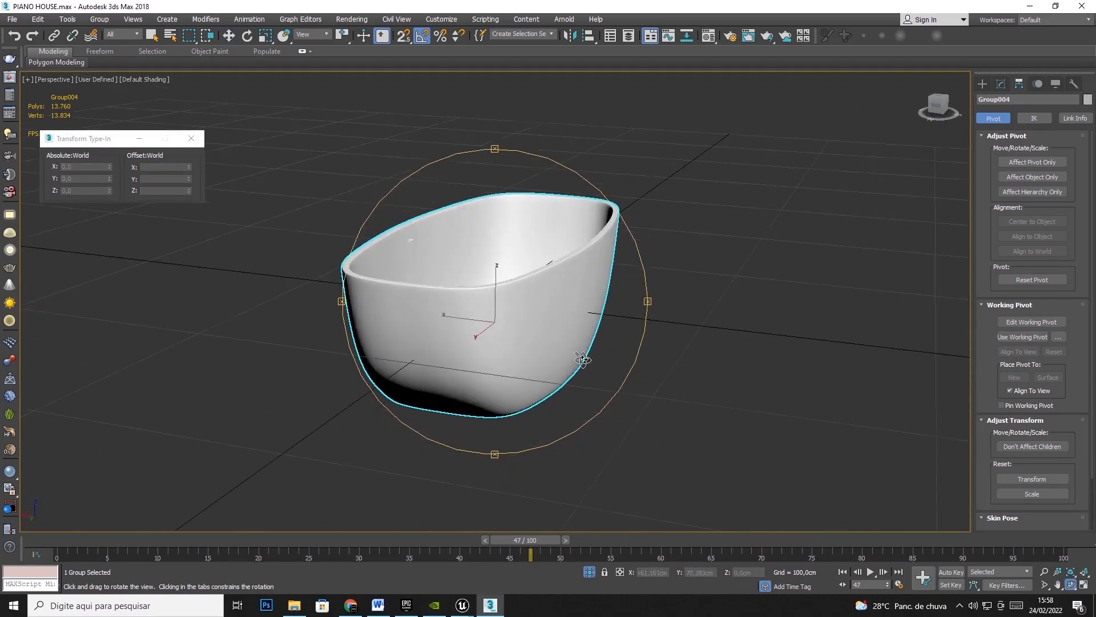
pyautogui.click(12, 18)
pyautogui.click(343, 165)
pyautogui.click(233, 36)
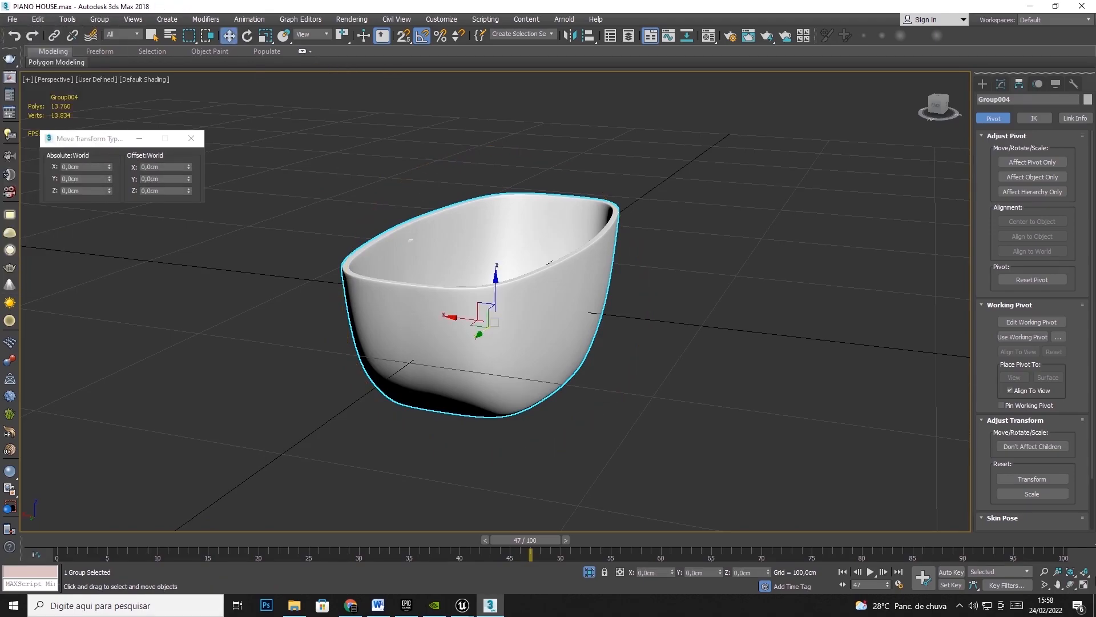
pyautogui.click(1084, 586)
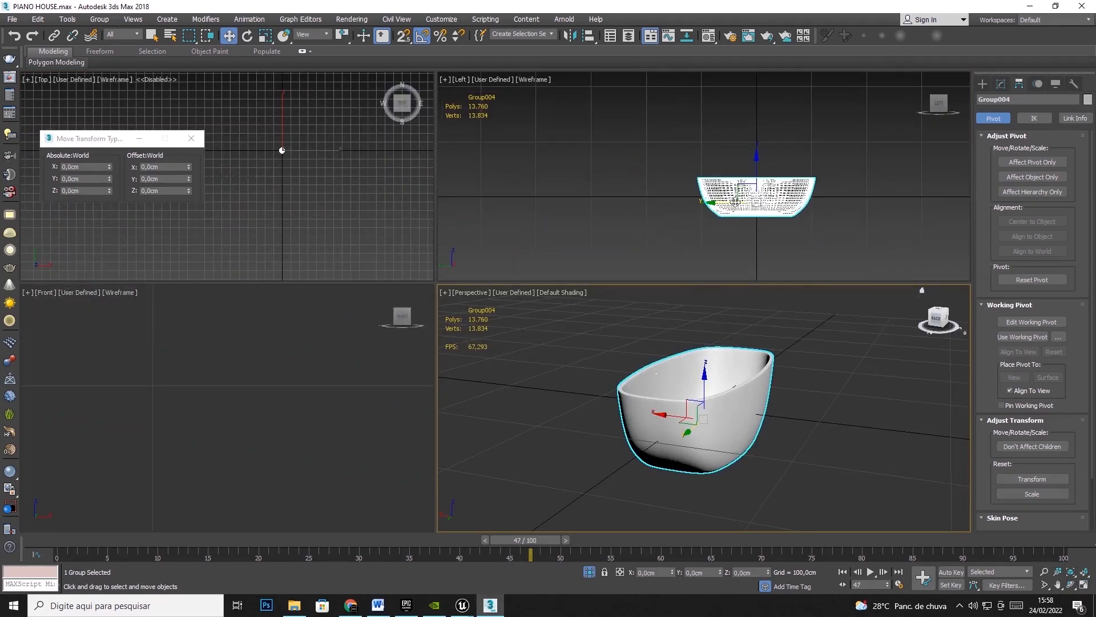
pyautogui.click(757, 169)
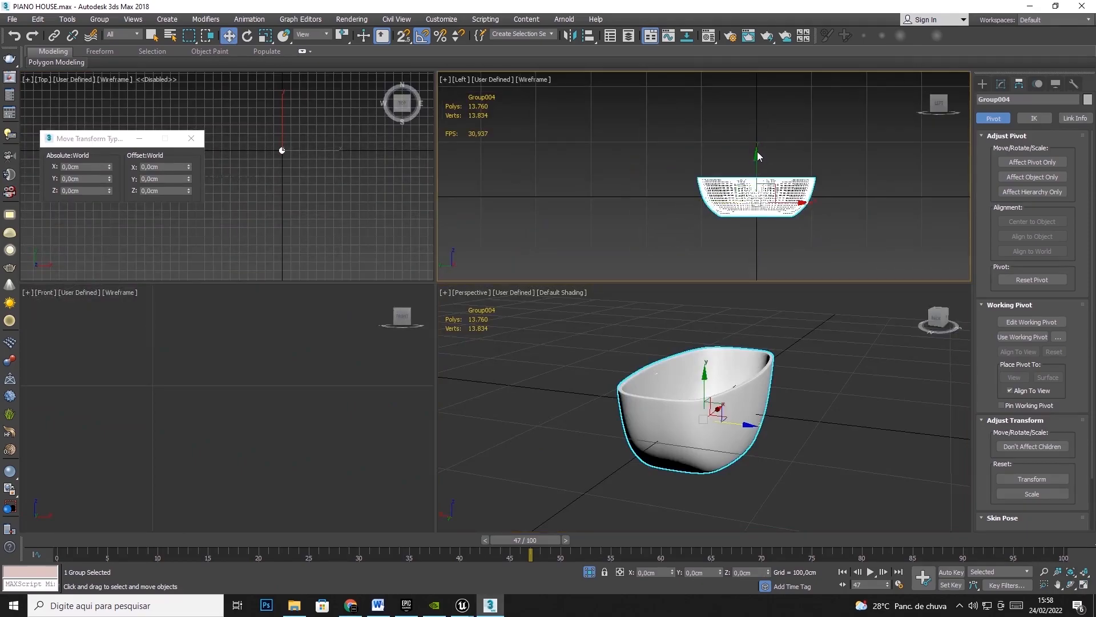
pyautogui.moveTo(759, 173); pyautogui.dragTo(760, 152)
pyautogui.scroll(10, 799, 103)
pyautogui.moveTo(810, 102); pyautogui.dragTo(810, 106)
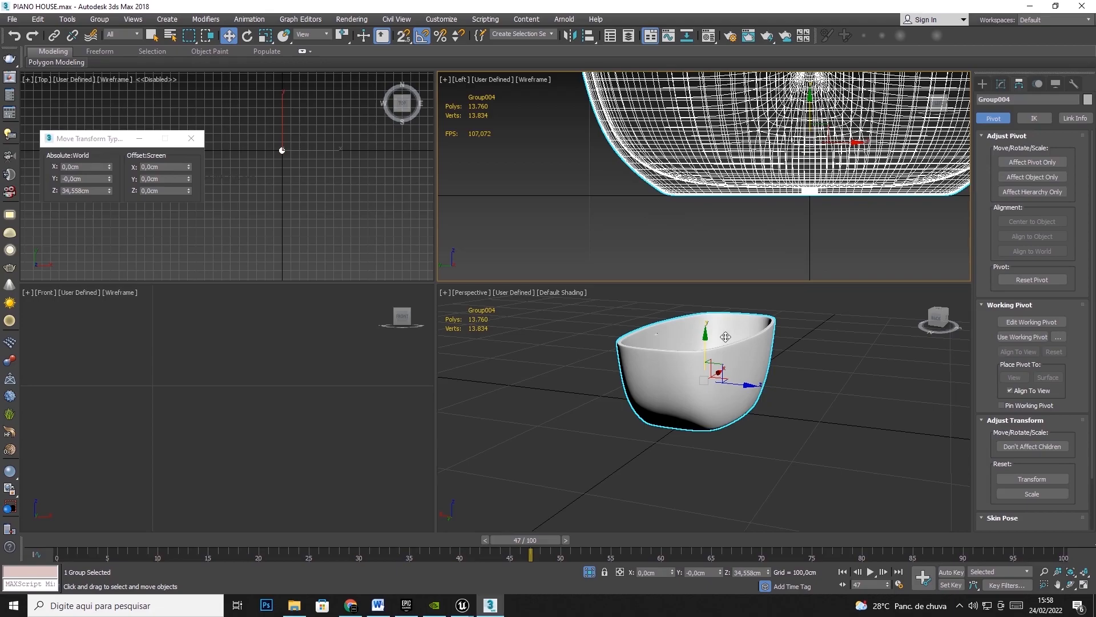
# Export the selected bathtub as an FBX file named Object_02_test_pivot 02_0 in the FBX folder, keeping the current export options
pyautogui.click(11, 18)
pyautogui.moveTo(28, 189)
pyautogui.click(151, 210)
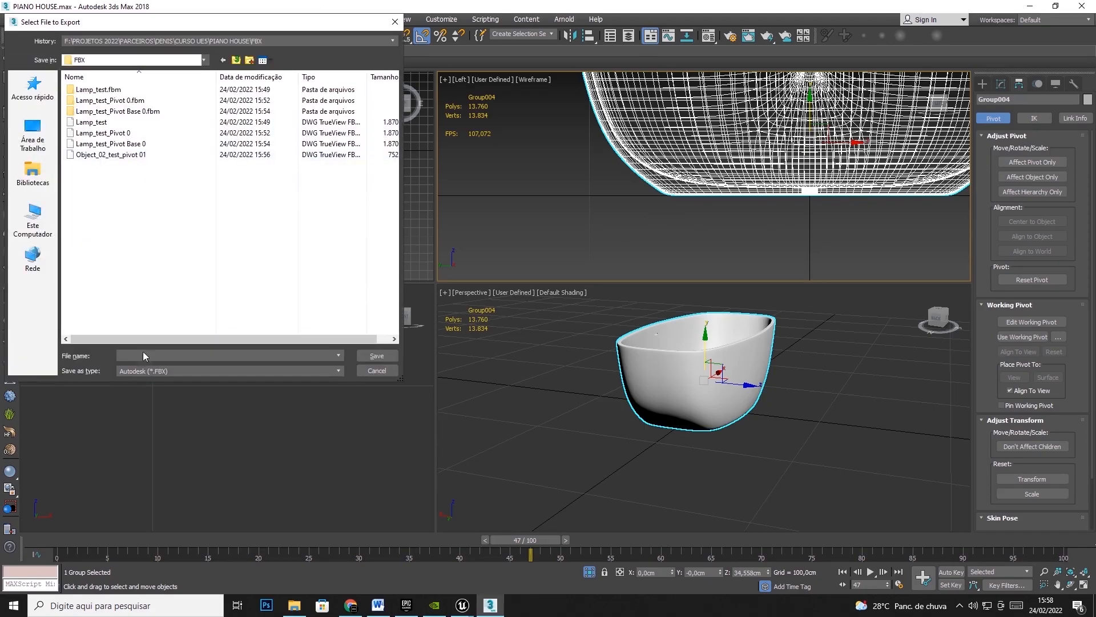
pyautogui.click(114, 155)
pyautogui.click(226, 357)
pyautogui.press('BackSpace')
pyautogui.write('2_test_pivot 02_0')
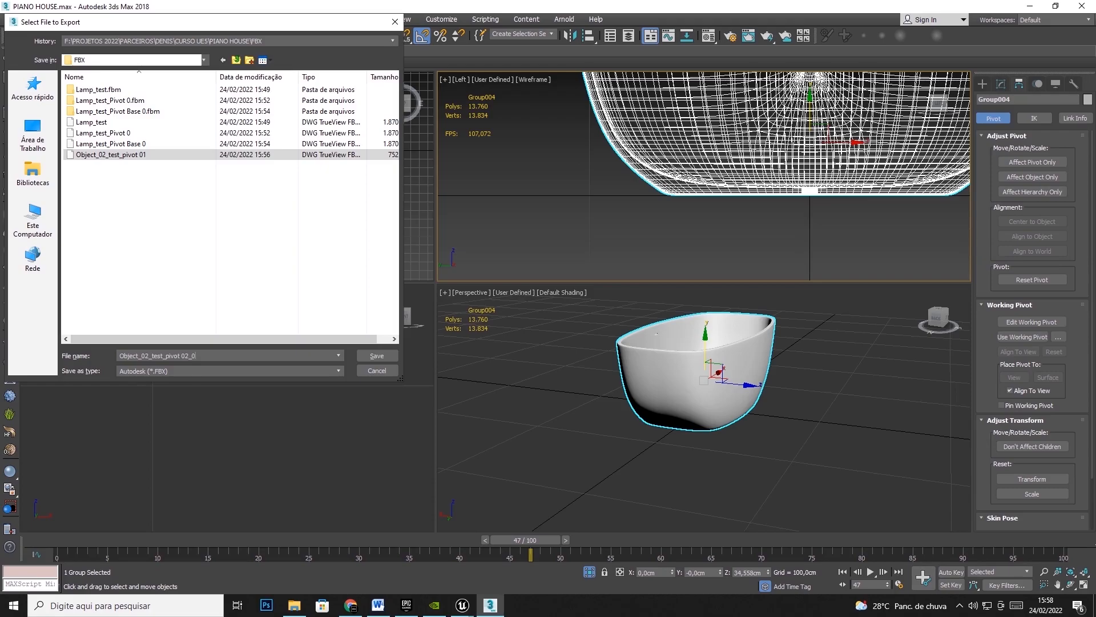
pyautogui.press('Return')
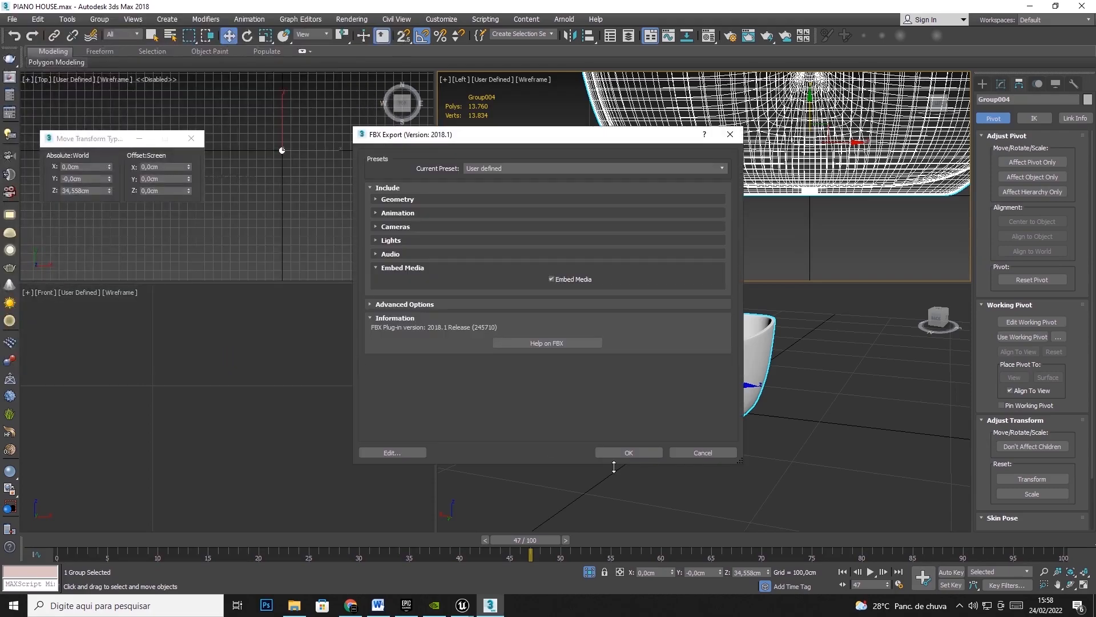
pyautogui.click(629, 452)
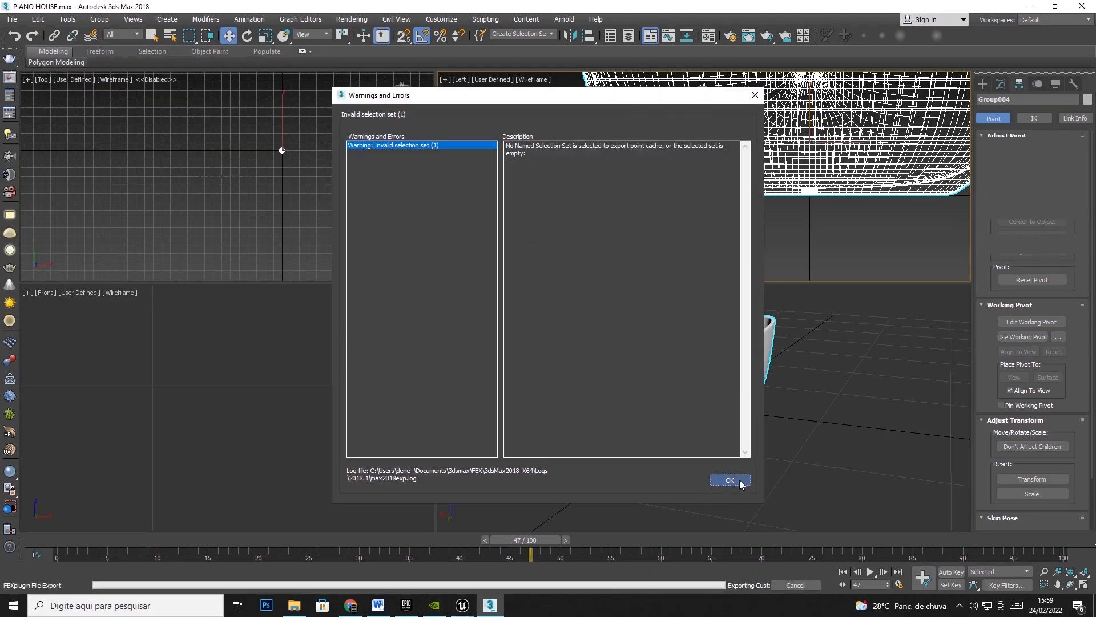
pyautogui.click(740, 482)
# Switch to Unreal Engine and import Object_02_test_pivot 02_0 into the Content folder with the existing FBX import options
pyautogui.moveTo(462, 604)
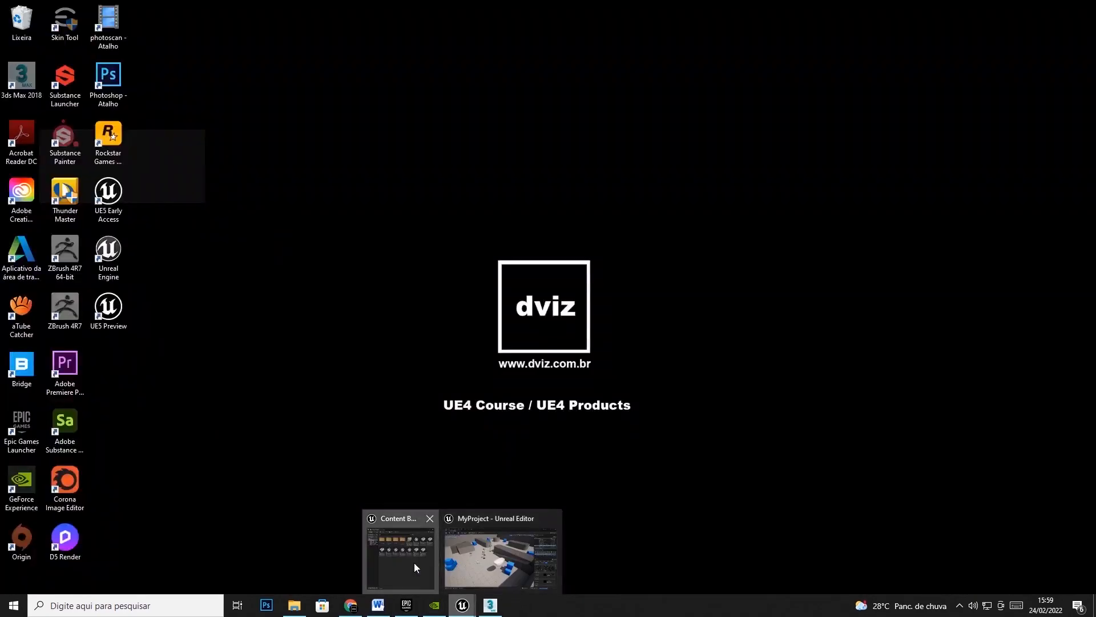
pyautogui.click(456, 566)
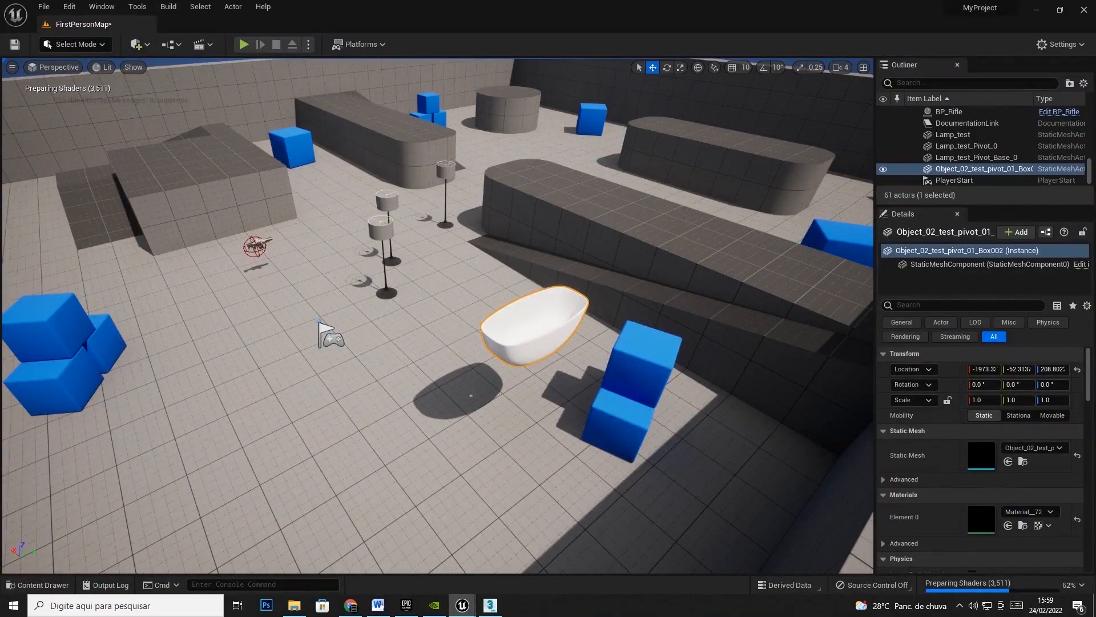
pyautogui.rightClick(800, 386)
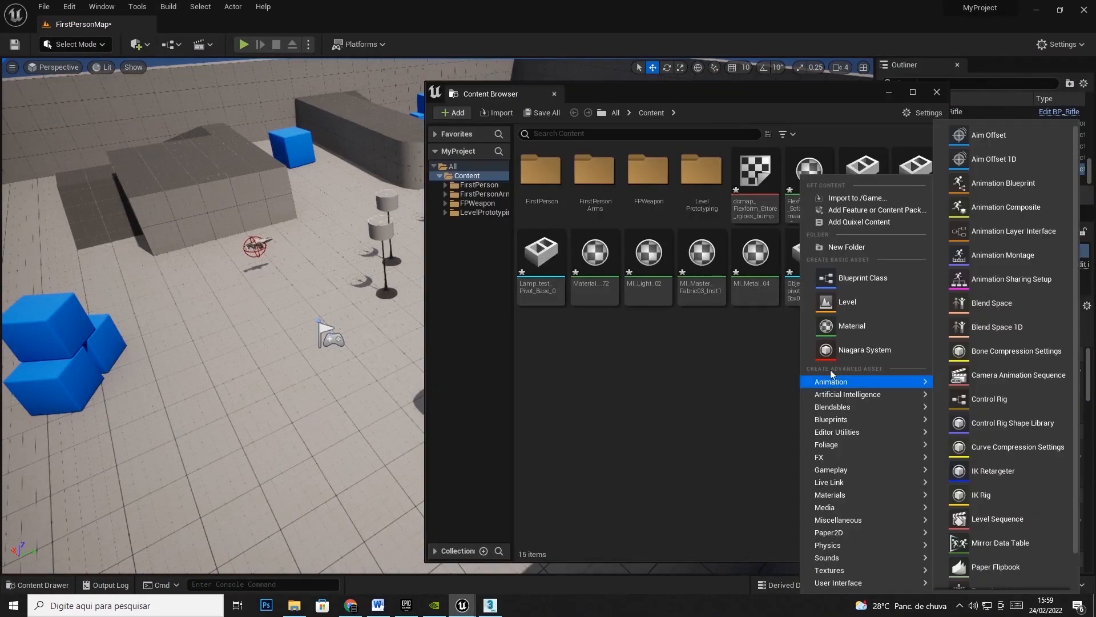
pyautogui.click(857, 199)
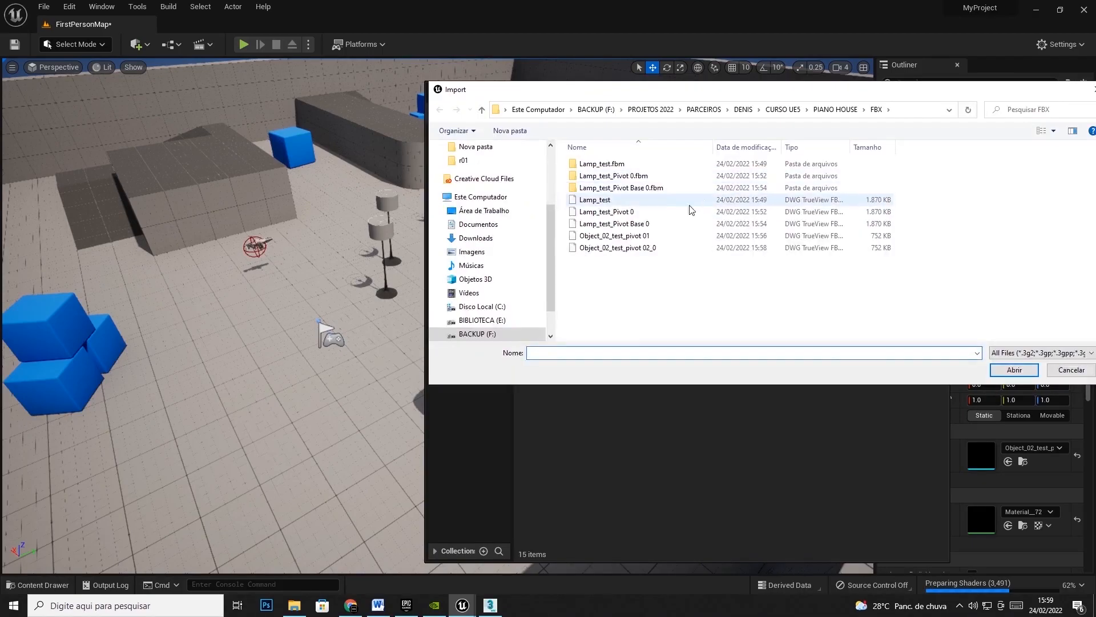
pyautogui.doubleClick(616, 247)
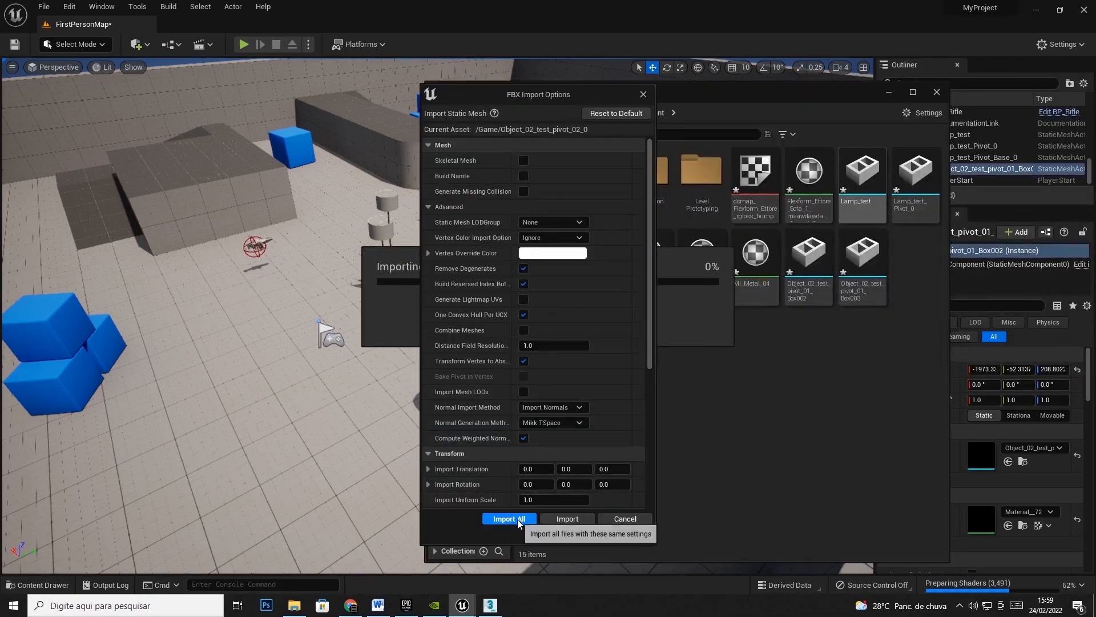
pyautogui.click(532, 515)
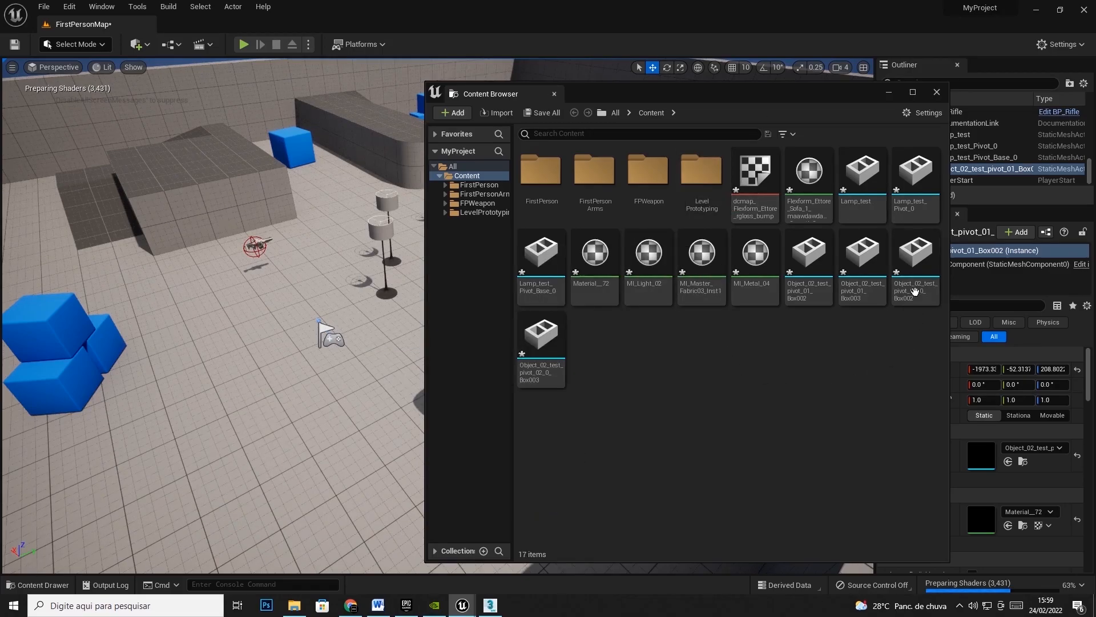
# Place the Object_02_test_pivot_02_0_Box002 mesh in the level near the lamps, at about Y 980, Z 200
pyautogui.click(915, 291)
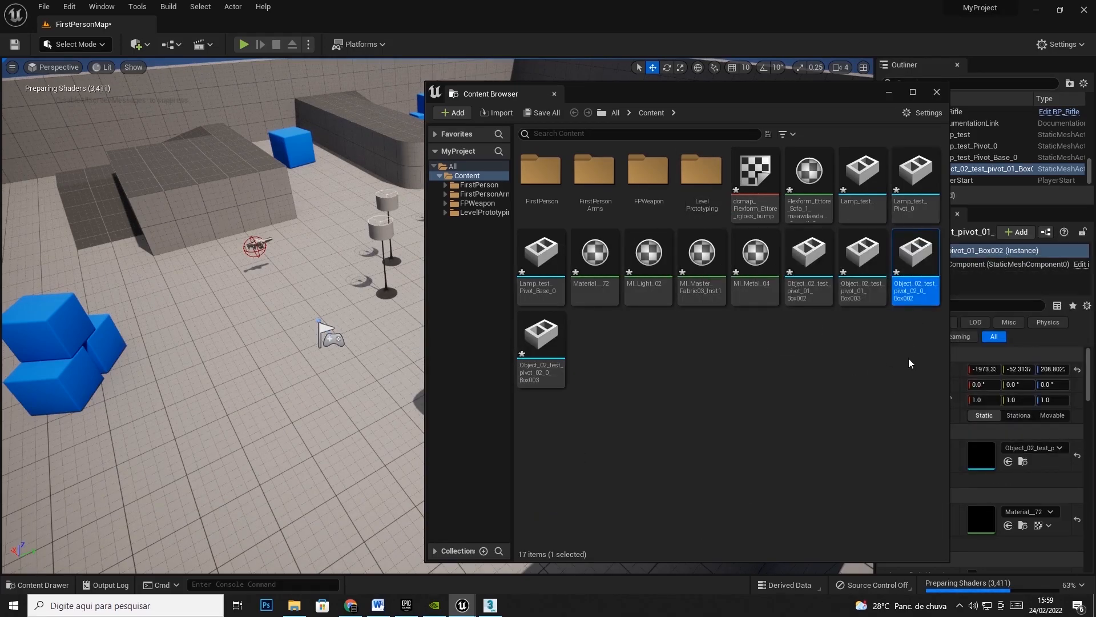
pyautogui.moveTo(731, 99); pyautogui.dragTo(783, 140)
pyautogui.moveTo(960, 286); pyautogui.dragTo(313, 213)
pyautogui.moveTo(314, 213); pyautogui.dragTo(287, 196, button='right')
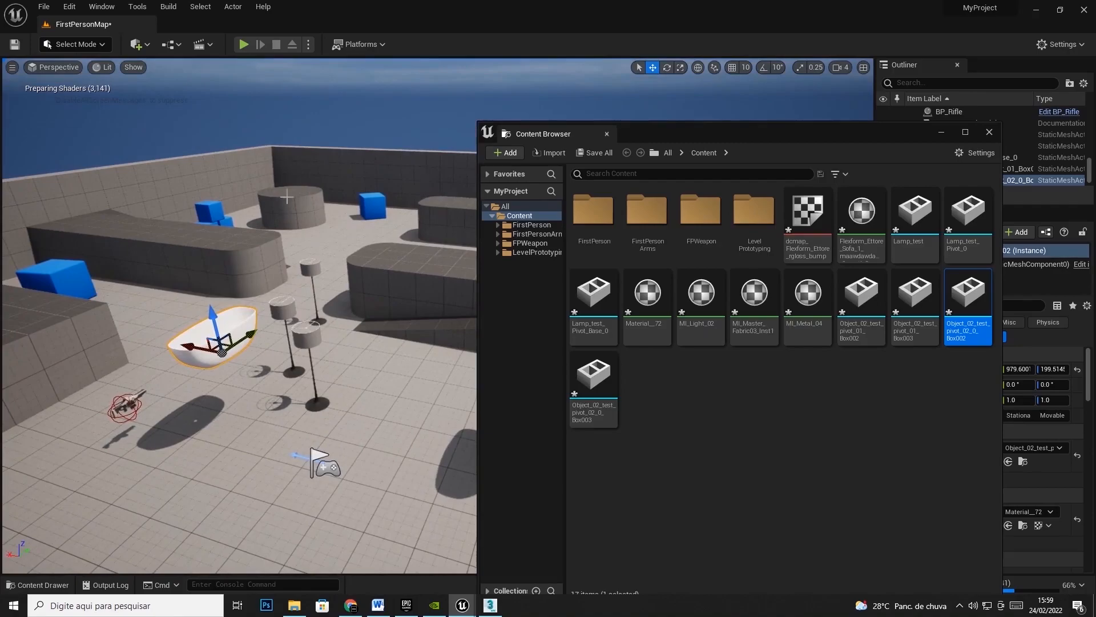
# Move the new bathtub above the round platform at about Y 2746 and inspect its pivot from several sides
pyautogui.moveTo(222, 346); pyautogui.dragTo(291, 197)
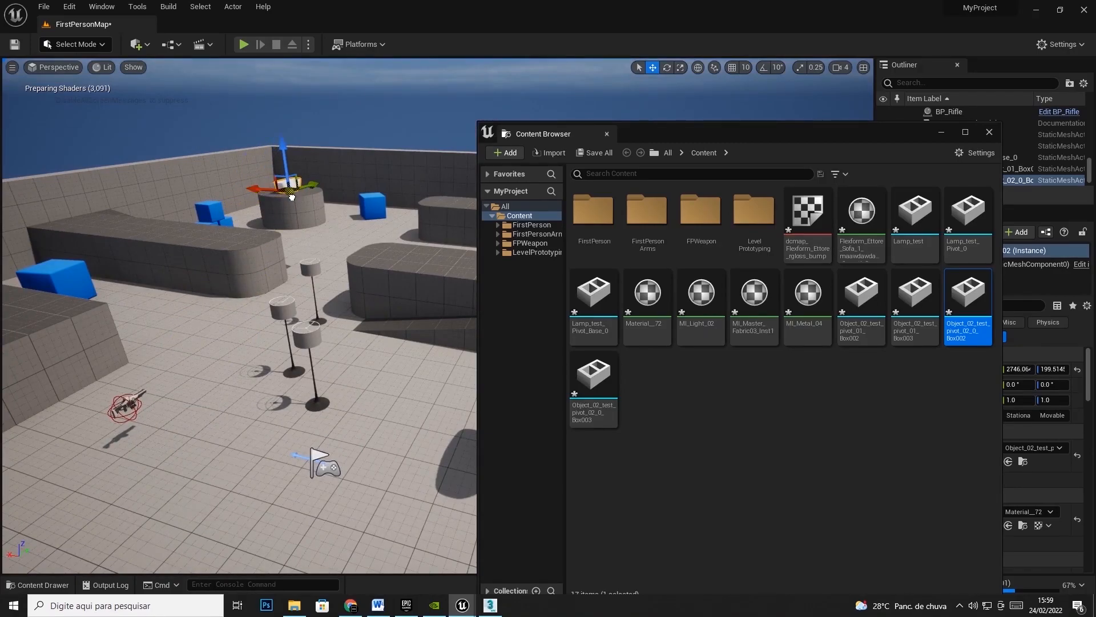
pyautogui.press('f')
pyautogui.scroll(-3, 293, 191)
pyautogui.moveTo(416, 390); pyautogui.dragTo(440, 424, button='right')
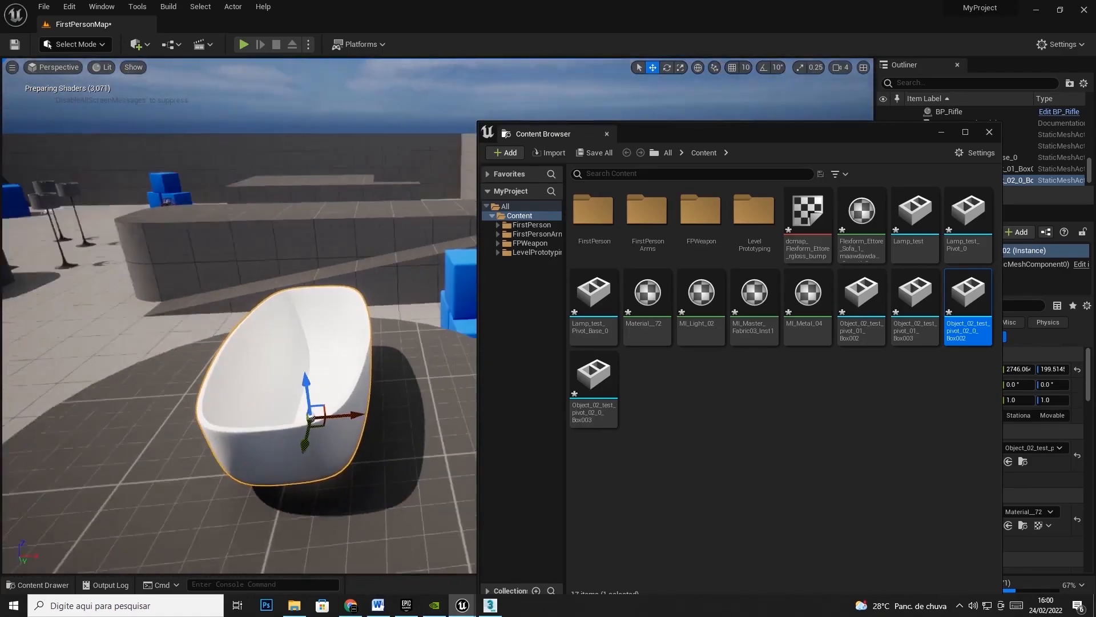
pyautogui.moveTo(372, 420); pyautogui.dragTo(422, 421, button='right')
pyautogui.moveTo(237, 416); pyautogui.dragTo(299, 419, button='right')
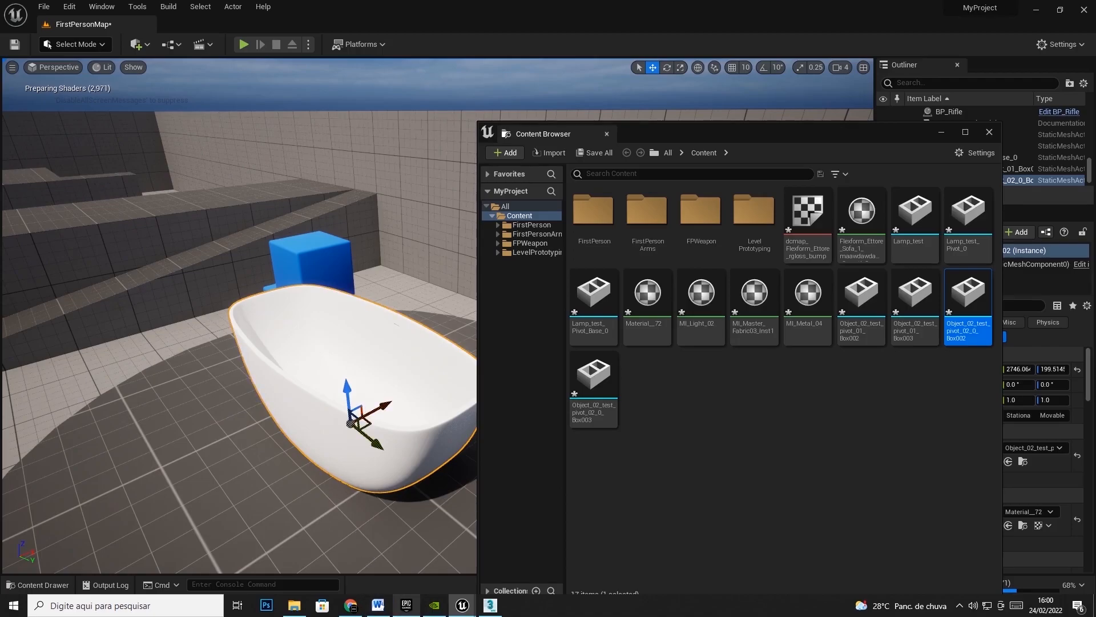
# Switch back to 3ds Max and move only the bathtub's pivot away from the mesh to about X 550, Y 380 cm
pyautogui.click(490, 606)
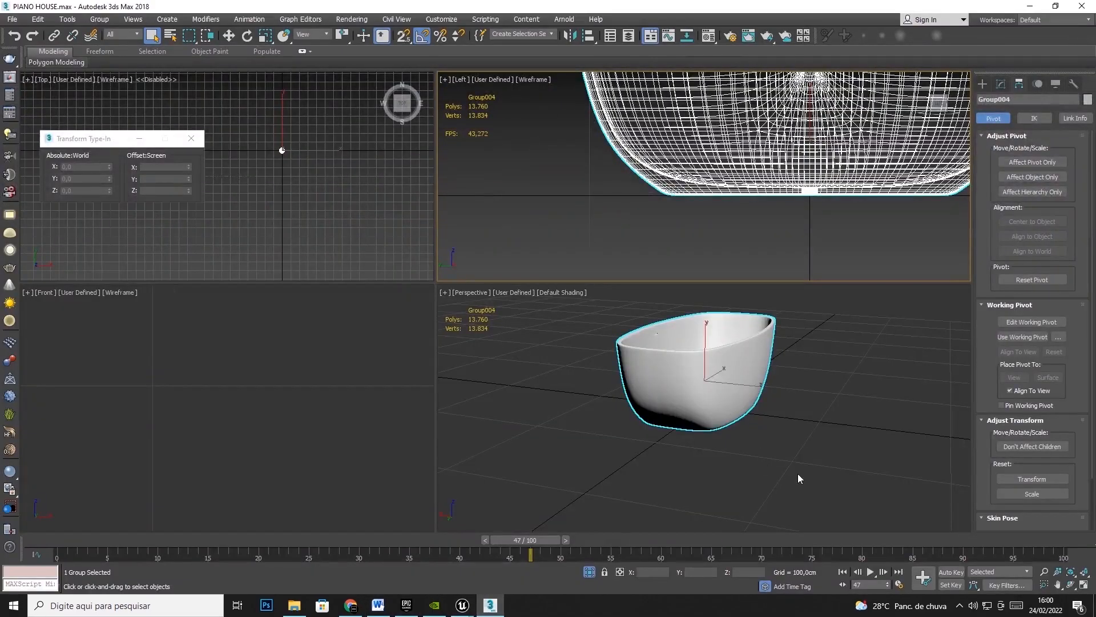
pyautogui.click(1072, 585)
pyautogui.click(705, 369)
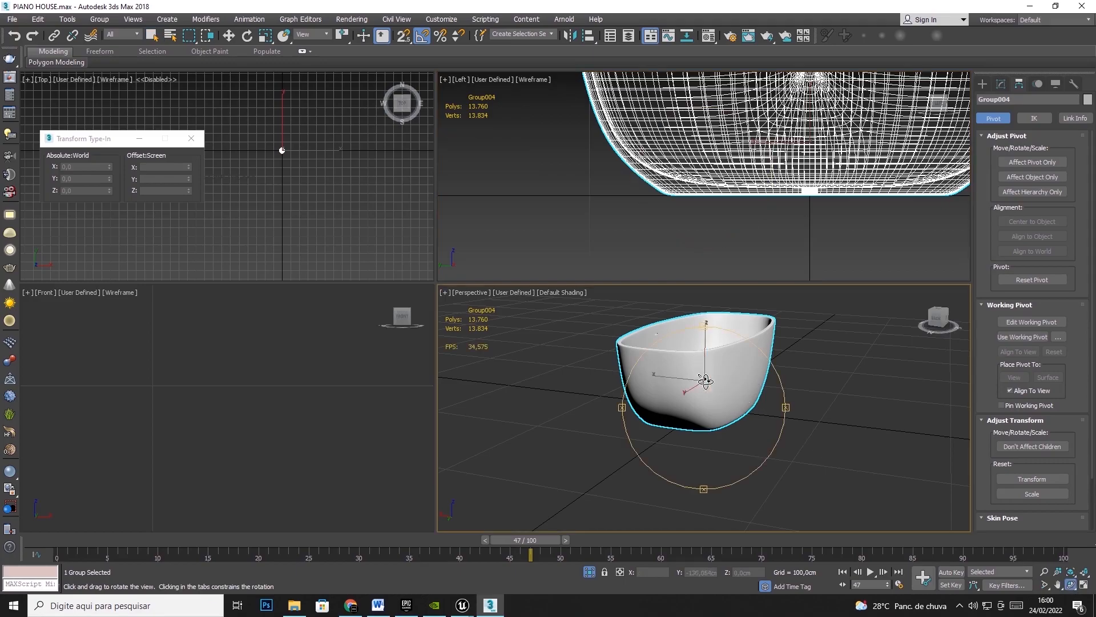
pyautogui.moveTo(702, 366); pyautogui.dragTo(713, 386)
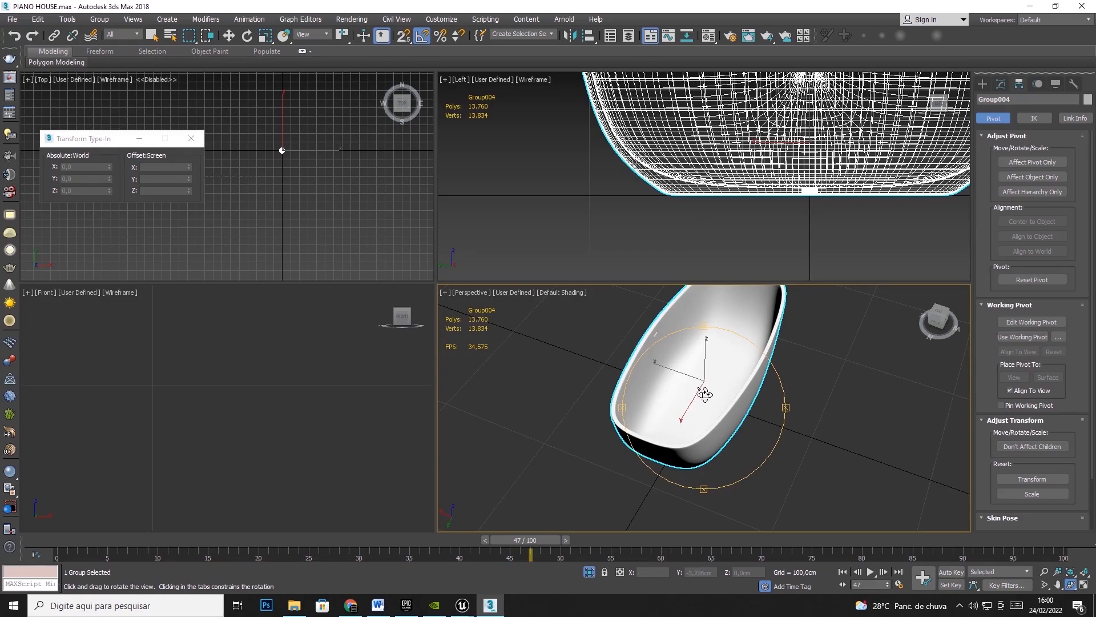
pyautogui.press('w')
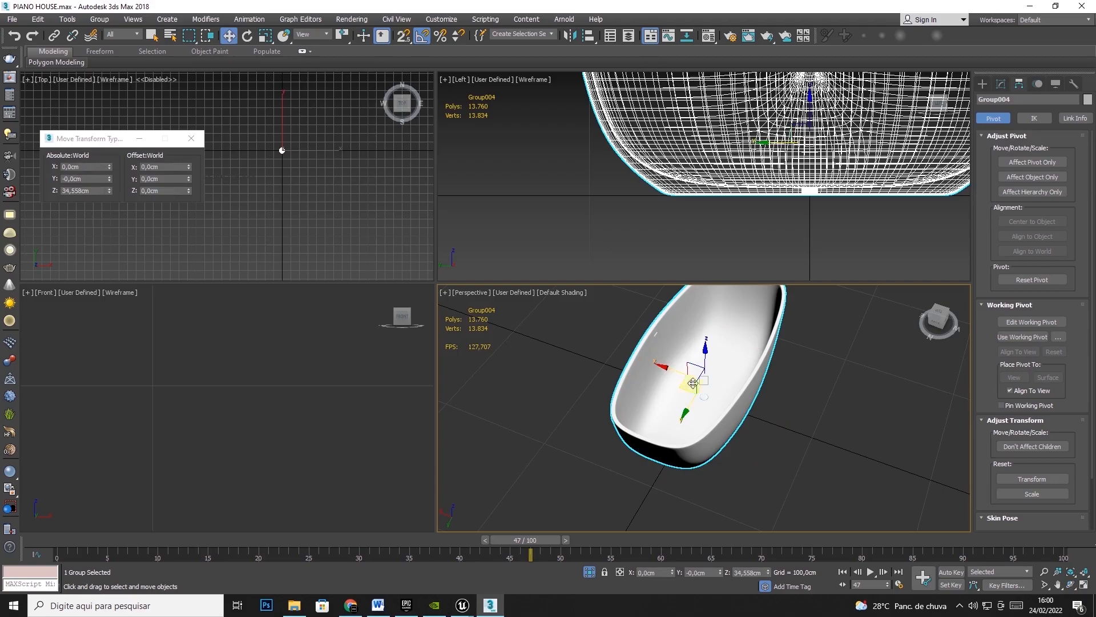
pyautogui.scroll(-3, 684, 386)
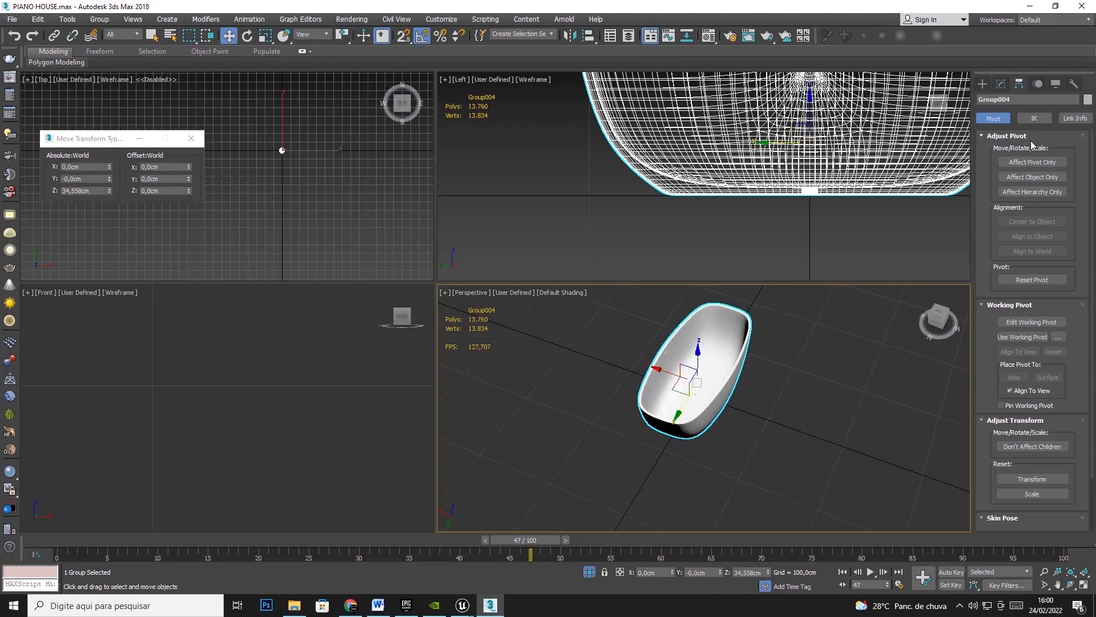
pyautogui.click(1032, 163)
pyautogui.scroll(-3, 757, 399)
pyautogui.moveTo(694, 407); pyautogui.dragTo(468, 439)
pyautogui.click(1032, 162)
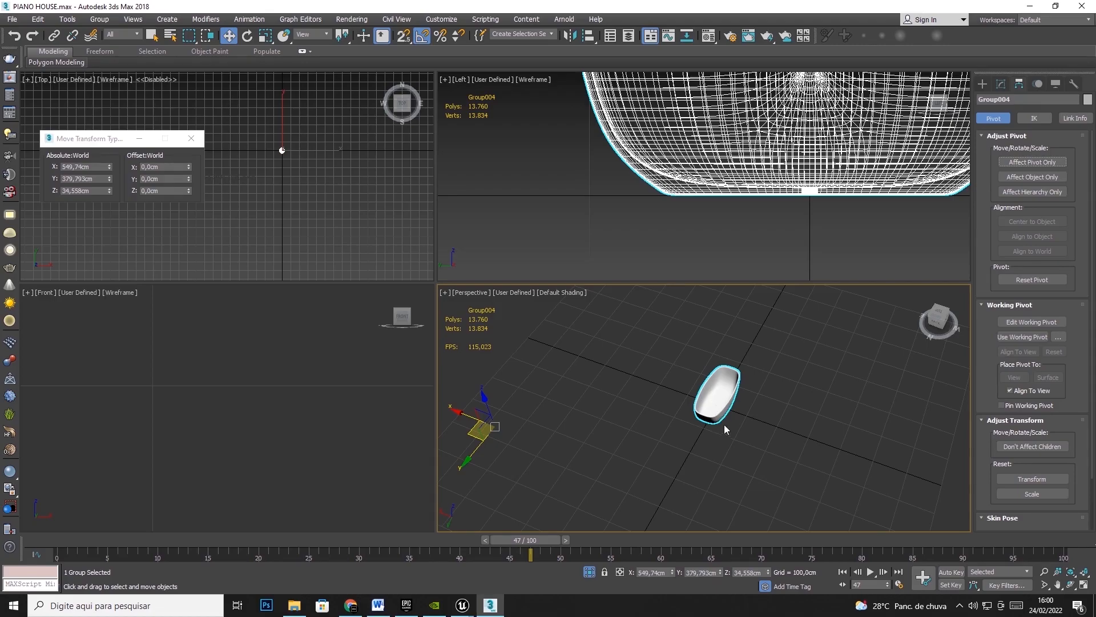
# Bring all the other house objects back into view around the bathtub
pyautogui.rightClick(834, 404)
pyautogui.click(868, 355)
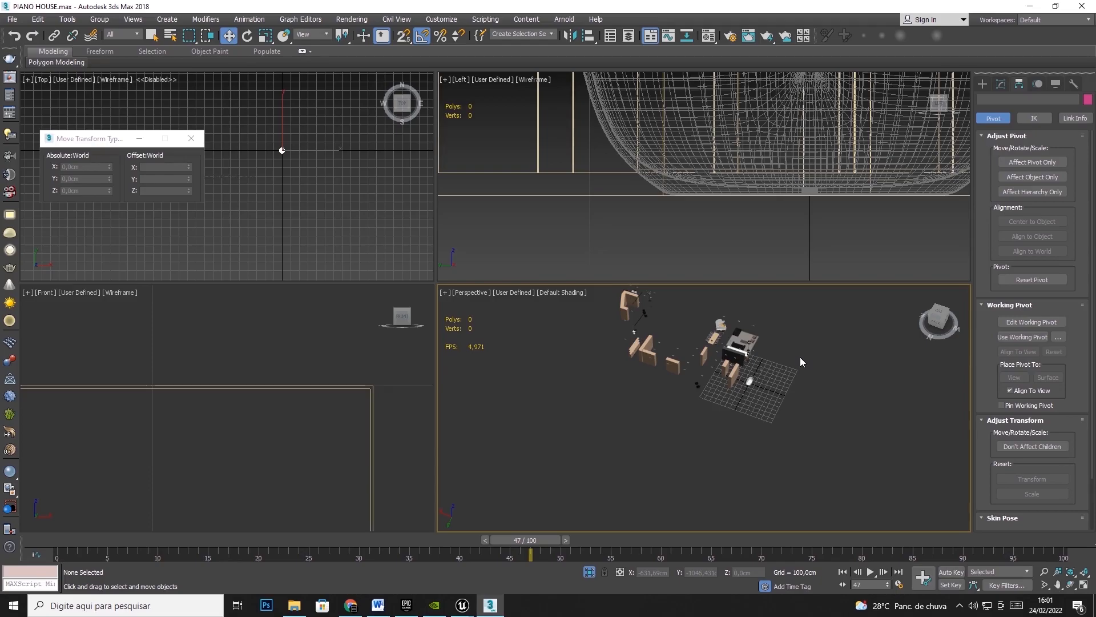
pyautogui.rightClick(827, 403)
pyautogui.click(859, 356)
# Select all the scene objects together, and reselect only the bathtub on the grid
pyautogui.scroll(-5, 859, 355)
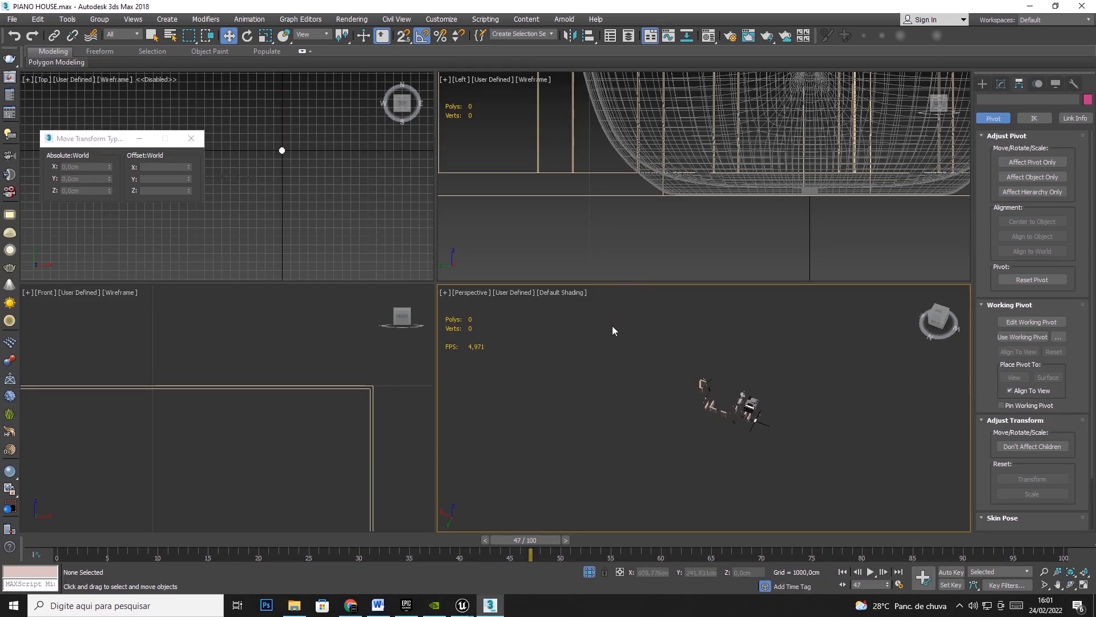
pyautogui.moveTo(847, 482); pyautogui.dragTo(849, 484)
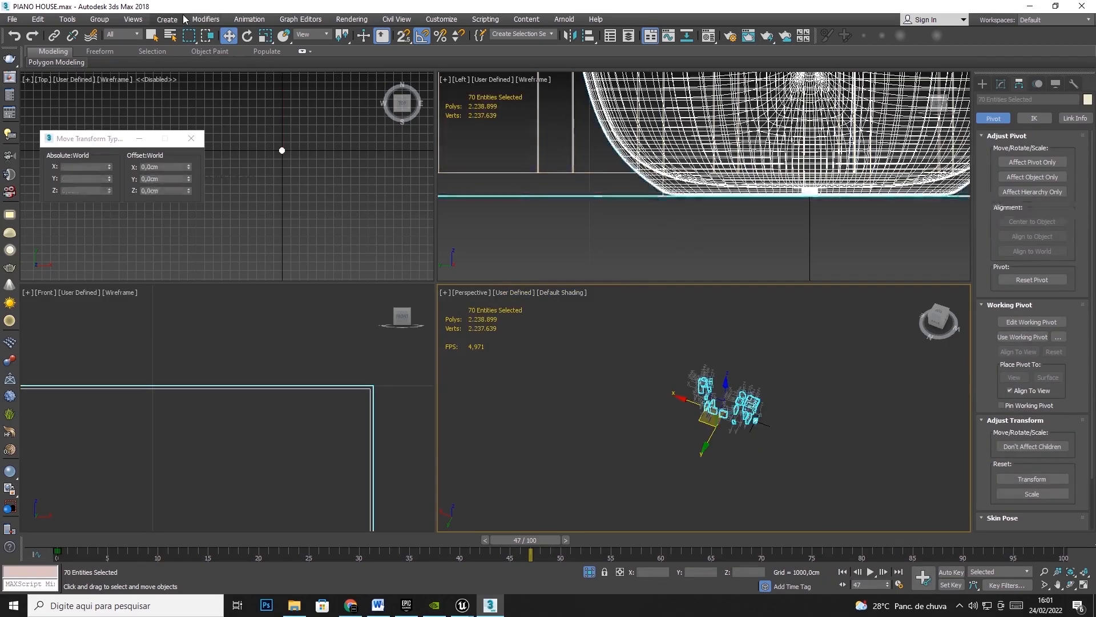
pyautogui.scroll(5, 708, 440)
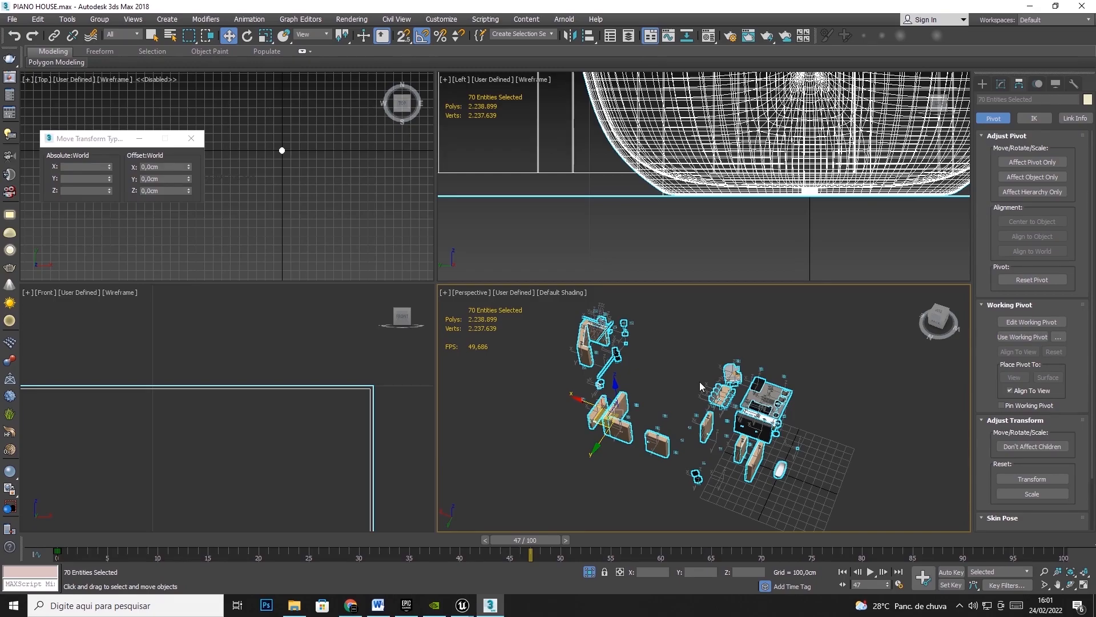
pyautogui.click(780, 469)
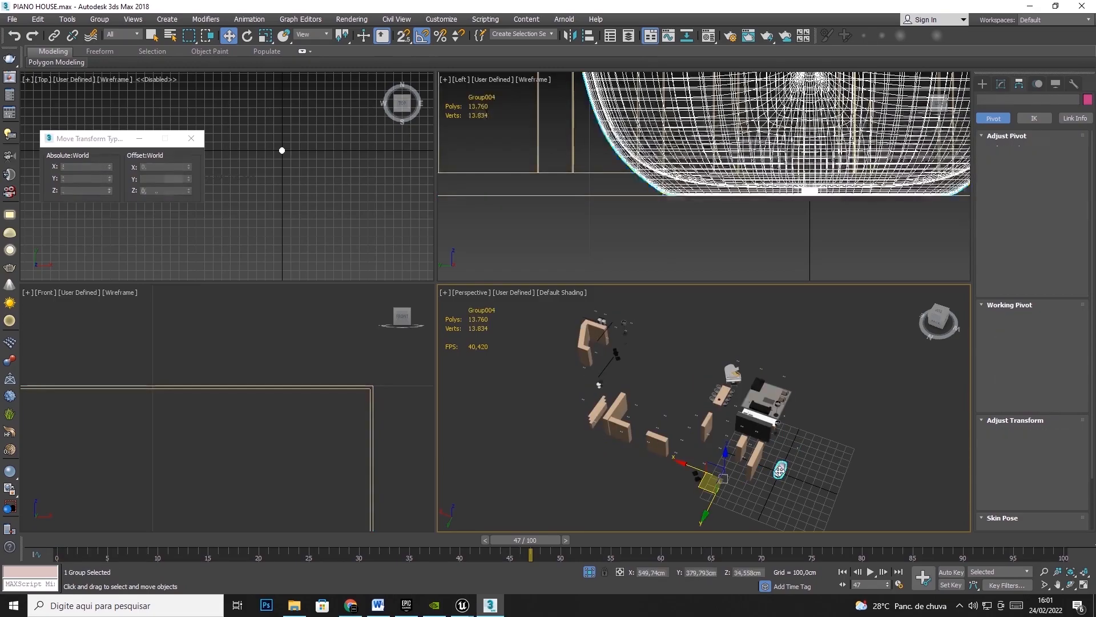
# Deselect the bathtub, orbit the perspective view around the house objects and enlarge it to fill the viewport area
pyautogui.moveTo(703, 487)
pyautogui.mouseDown()
pyautogui.moveTo(716, 475)
pyautogui.moveTo(690, 483)
pyautogui.mouseUp()
pyautogui.hotkey('ctrl', 'z')
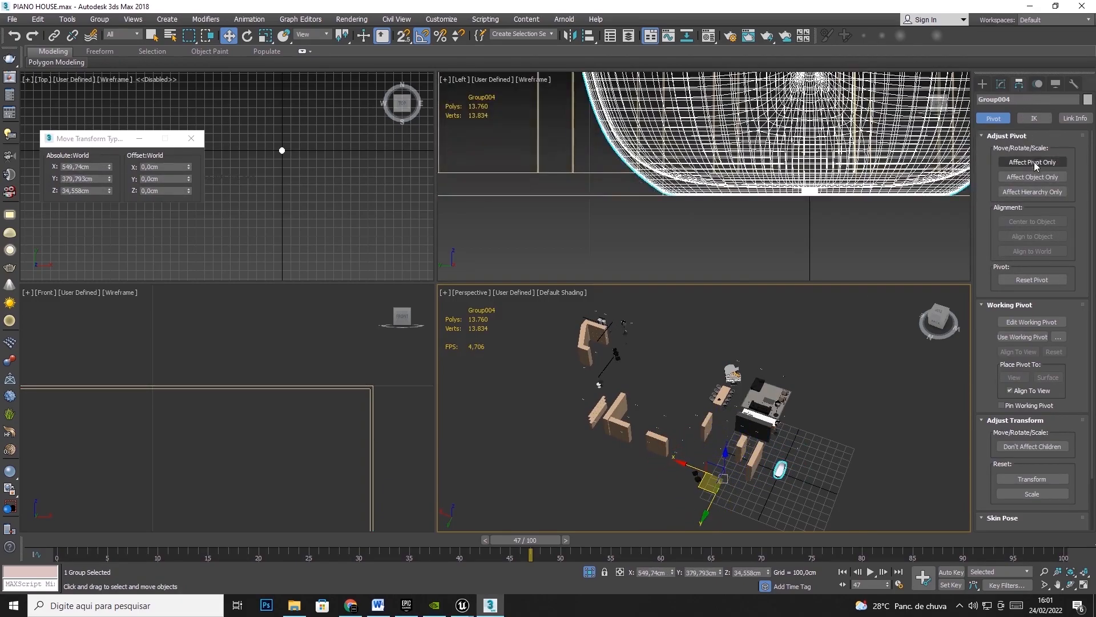
pyautogui.click(798, 462)
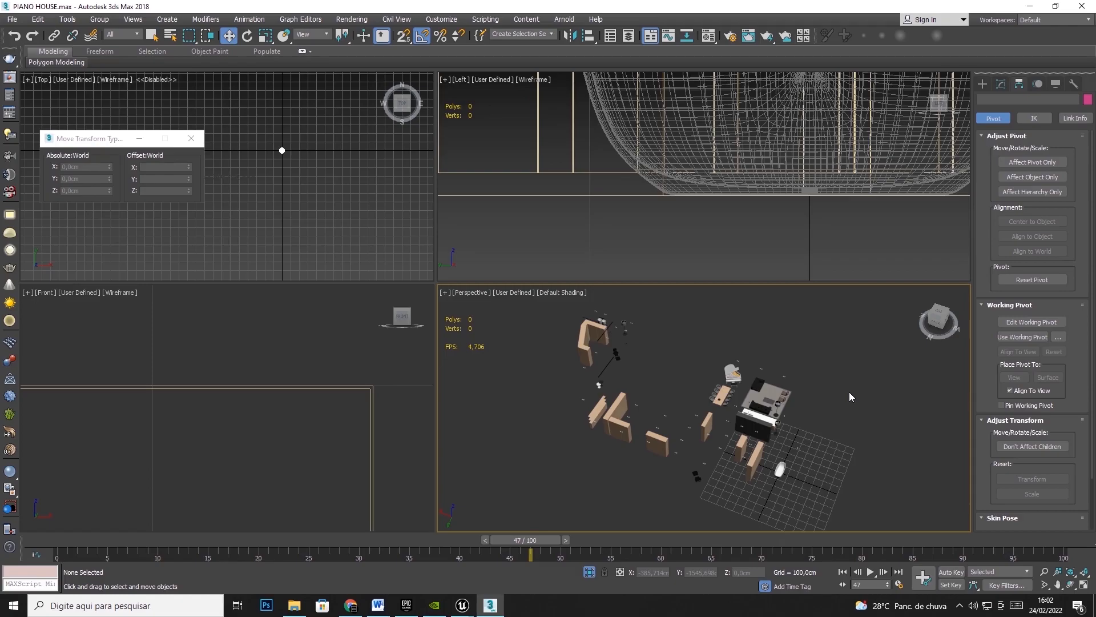
pyautogui.click(1069, 585)
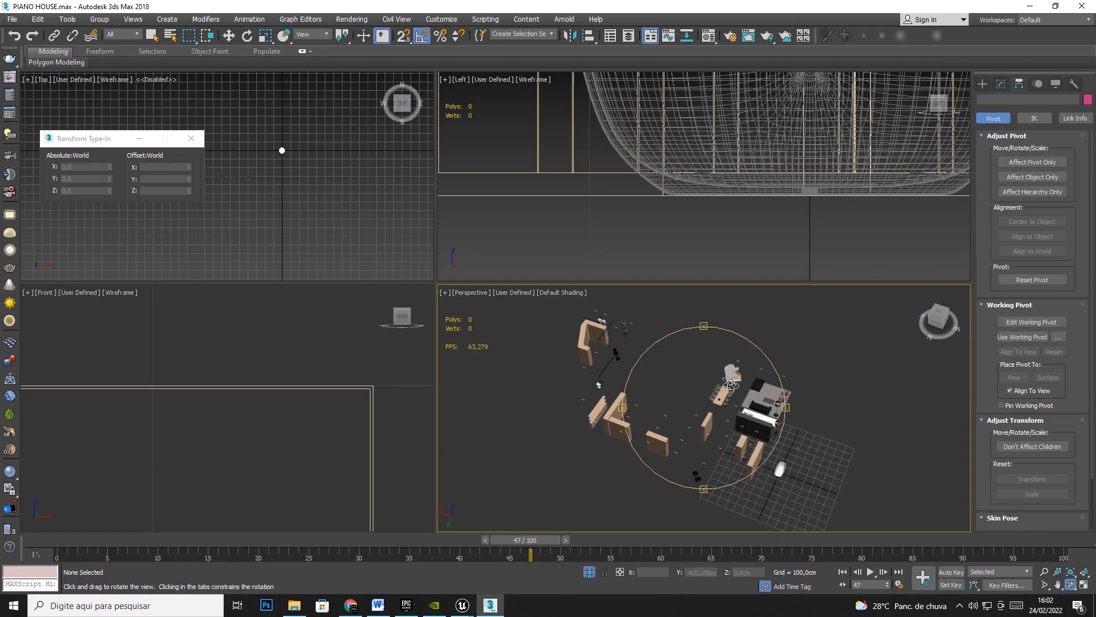
pyautogui.moveTo(689, 422); pyautogui.dragTo(566, 365)
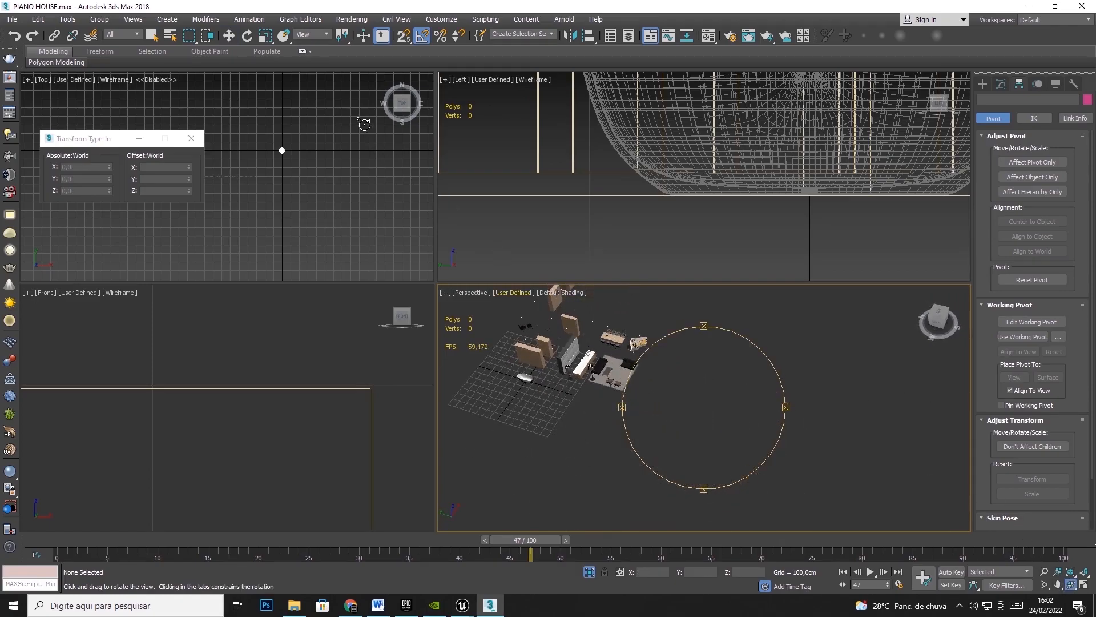
pyautogui.click(228, 35)
pyautogui.click(1083, 585)
pyautogui.scroll(10, 425, 283)
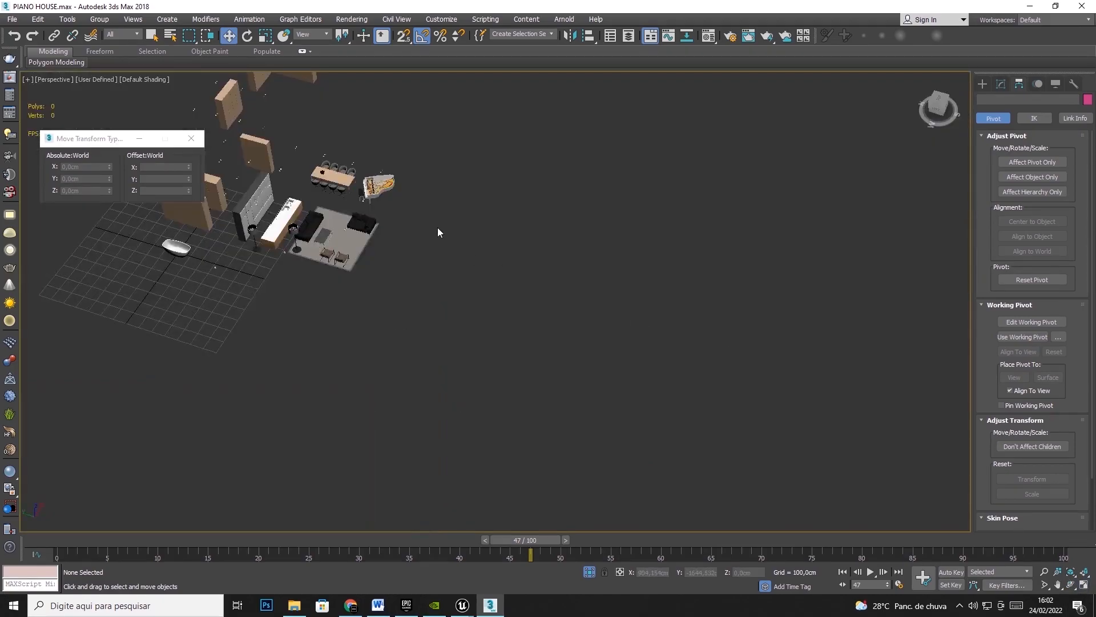
# Select the bathtub at the origin and clear it from the grid
pyautogui.click(229, 300)
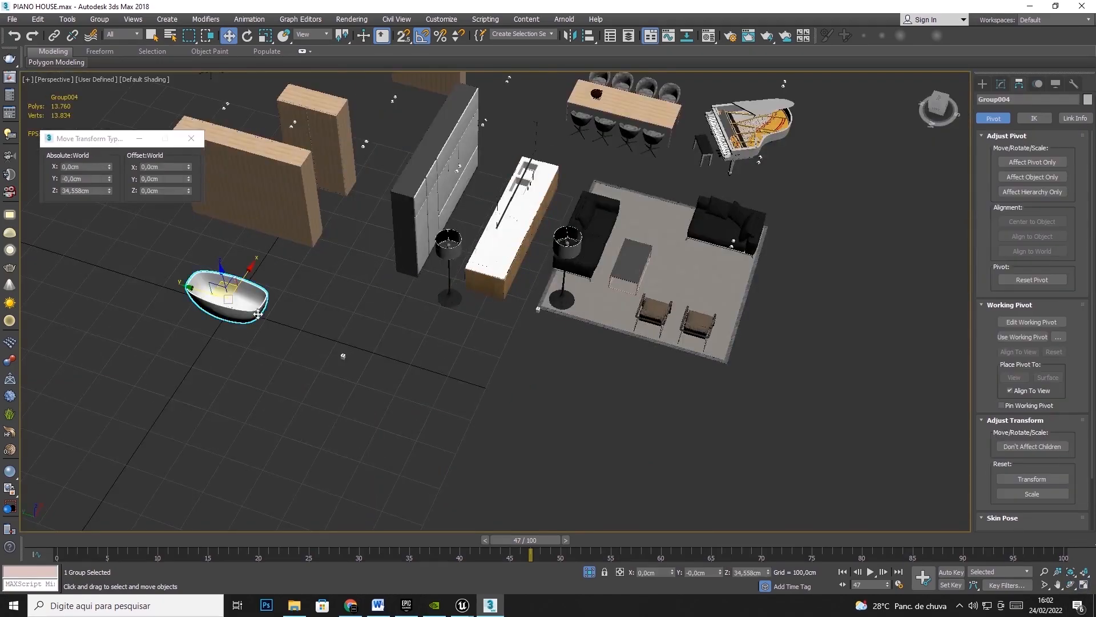
pyautogui.rightClick(232, 298)
pyautogui.click(254, 269)
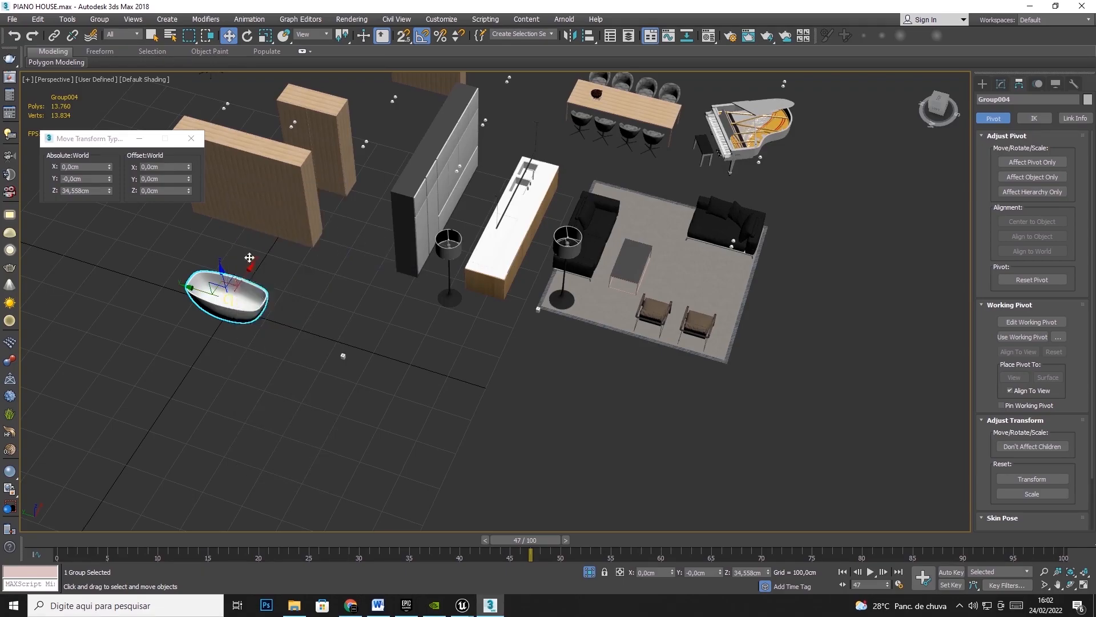
# Rotate the kitchen island by about half a turn and move it to about X -71, Y 144 cm near the origin
pyautogui.click(521, 240)
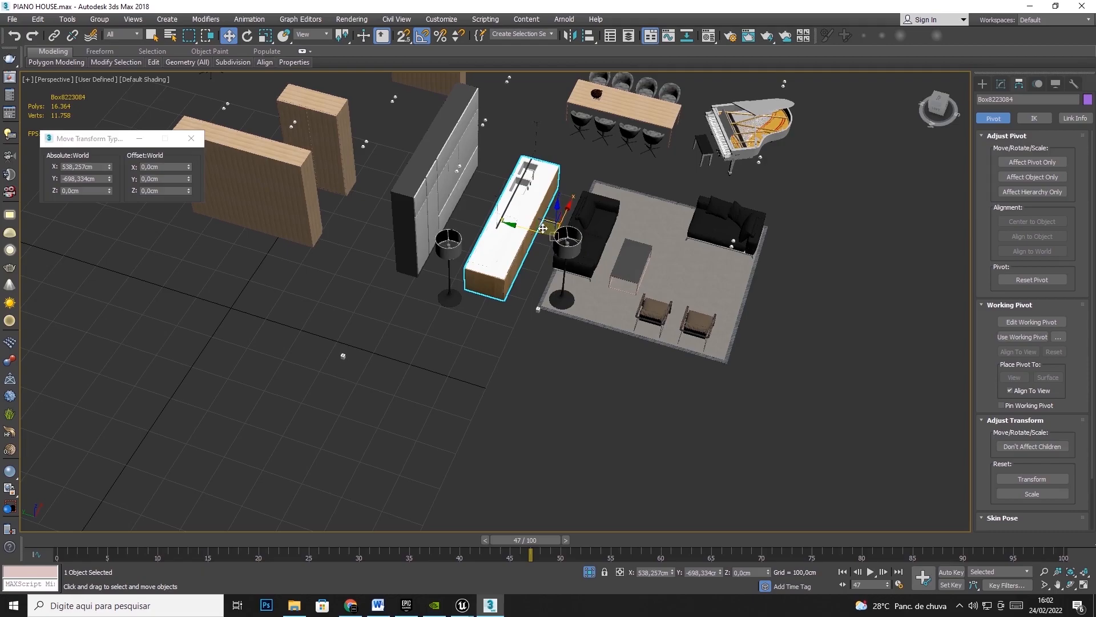
pyautogui.moveTo(543, 227); pyautogui.dragTo(546, 227)
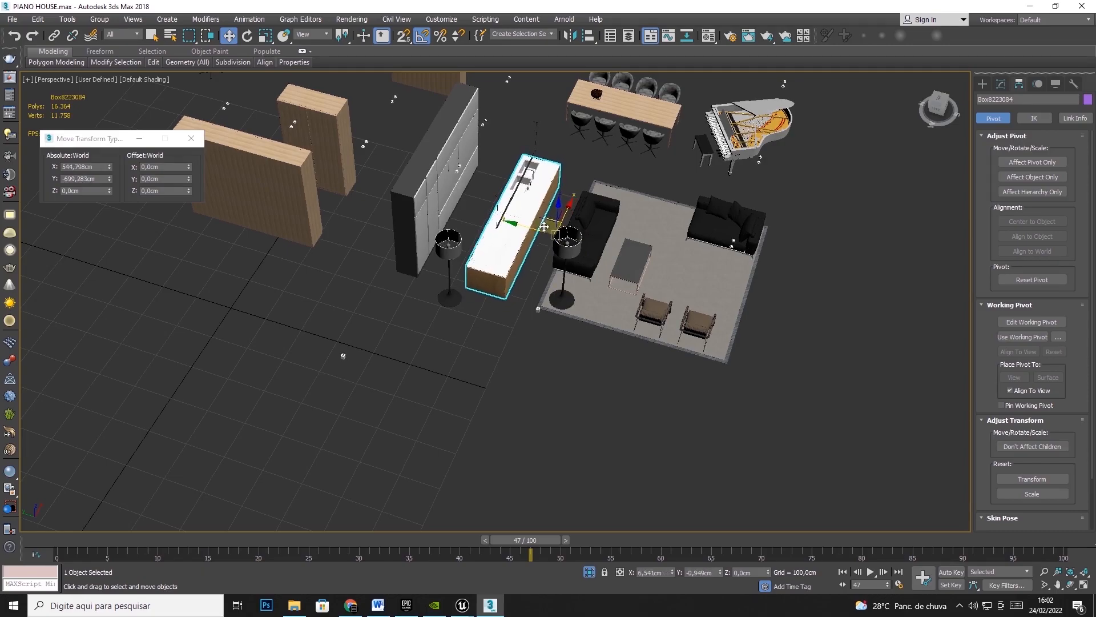
pyautogui.click(247, 36)
pyautogui.moveTo(557, 272); pyautogui.dragTo(459, 268)
pyautogui.click(228, 36)
pyautogui.moveTo(548, 224); pyautogui.dragTo(193, 301)
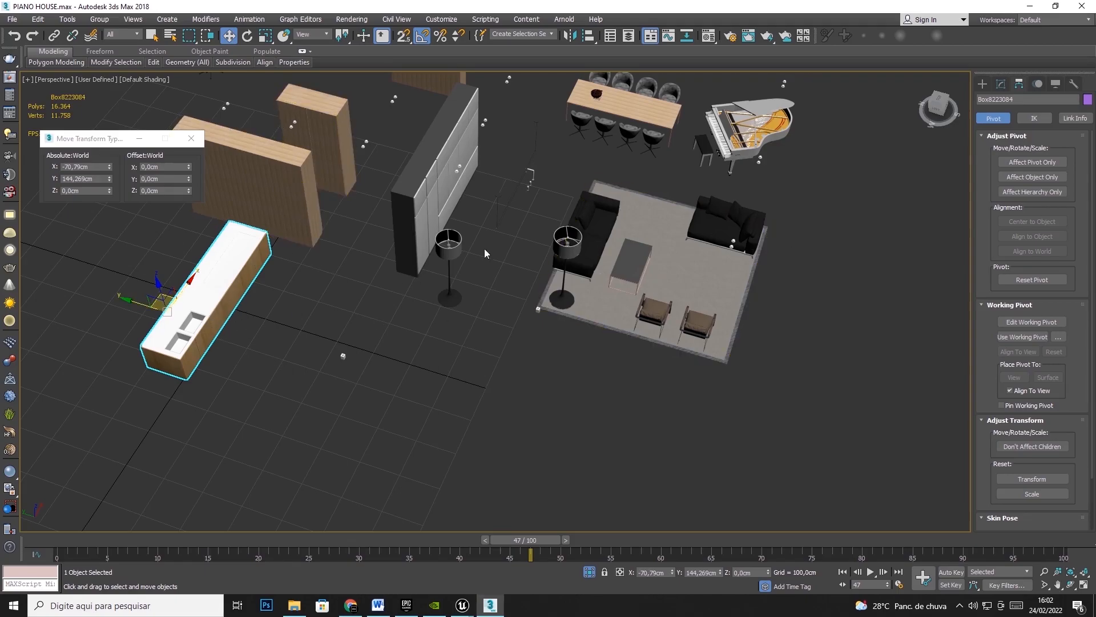
# Move the smaller black sofa to about X -18, Y 29 cm and bring both armchairs to the origin beside it
pyautogui.click(713, 213)
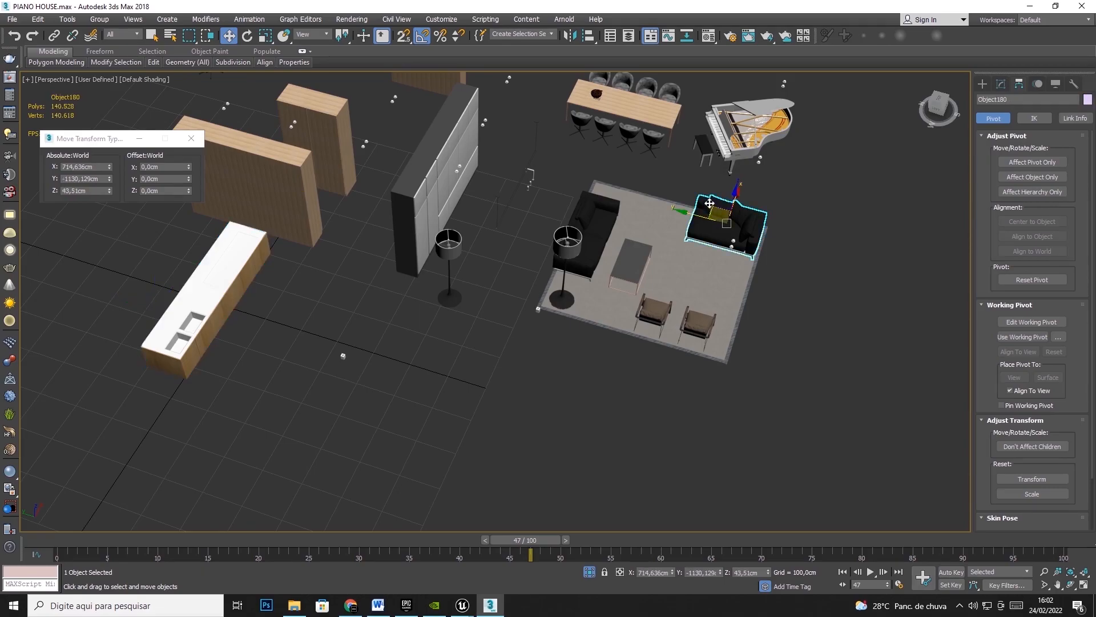
pyautogui.moveTo(698, 217); pyautogui.dragTo(233, 301)
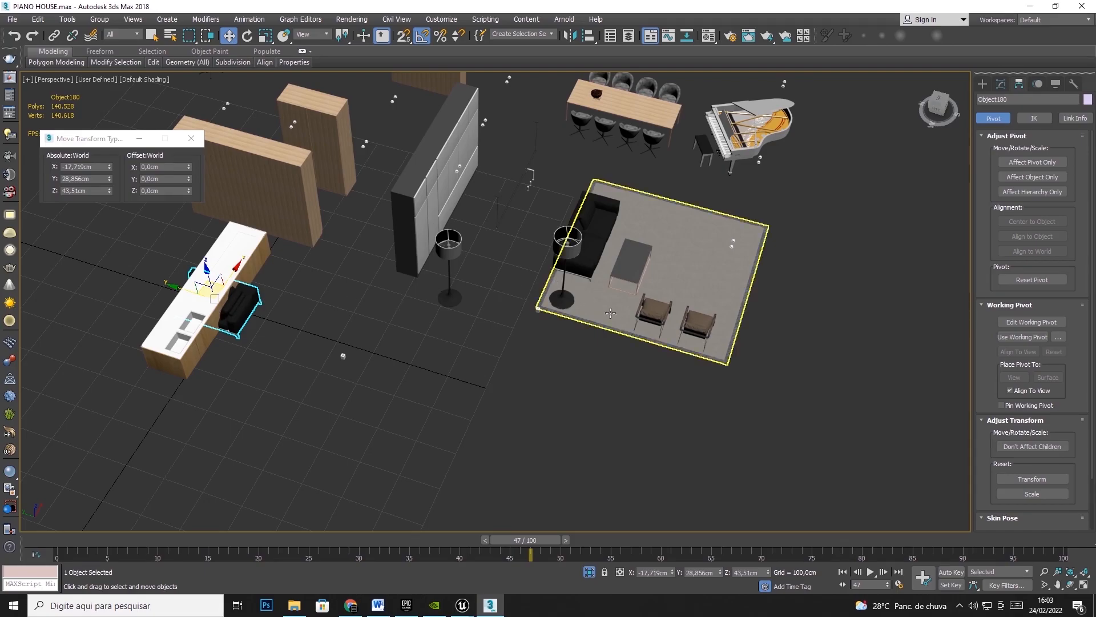
pyautogui.click(633, 322)
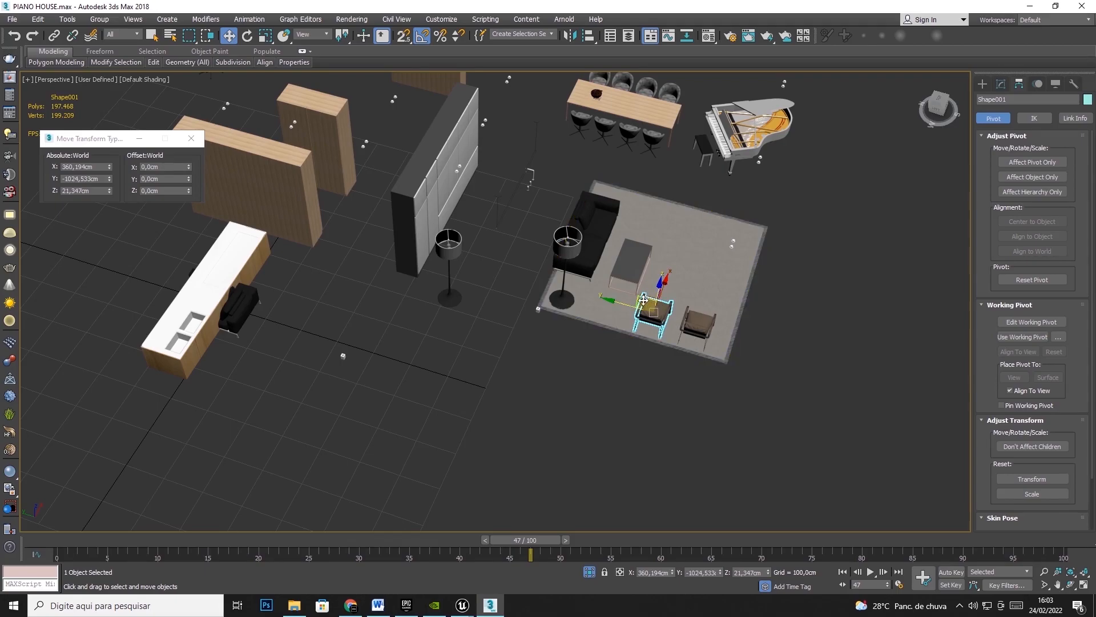
pyautogui.moveTo(641, 297); pyautogui.dragTo(206, 283)
pyautogui.moveTo(694, 324); pyautogui.dragTo(220, 308)
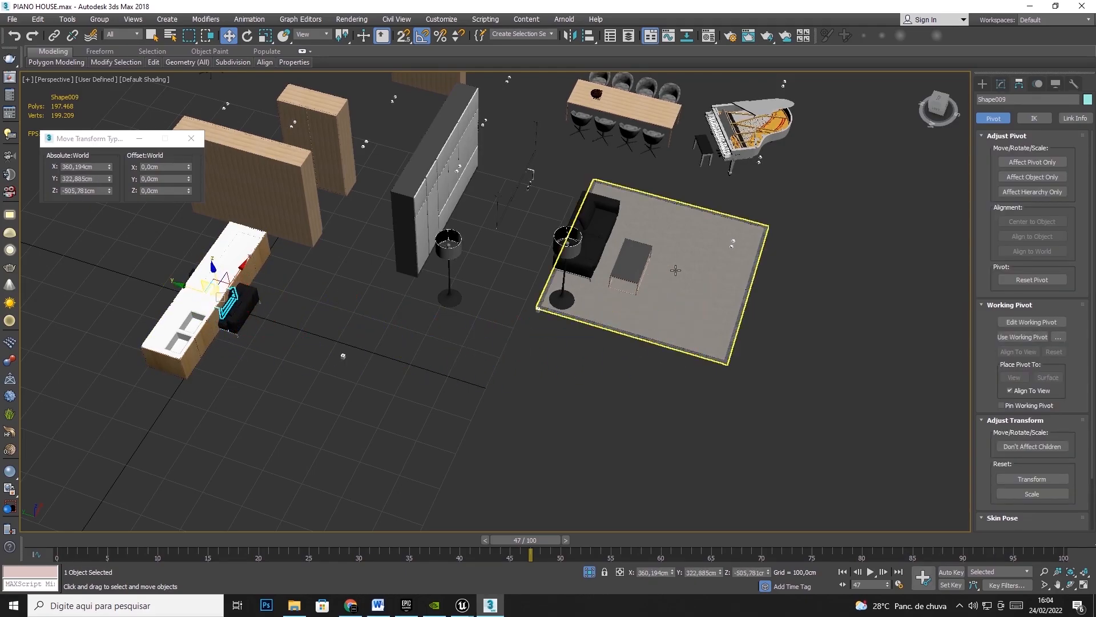
# Move the coffee table to about X 13, Y 51 cm and bring the remaining black sofa to the origin
pyautogui.click(625, 263)
pyautogui.moveTo(622, 248); pyautogui.dragTo(204, 275)
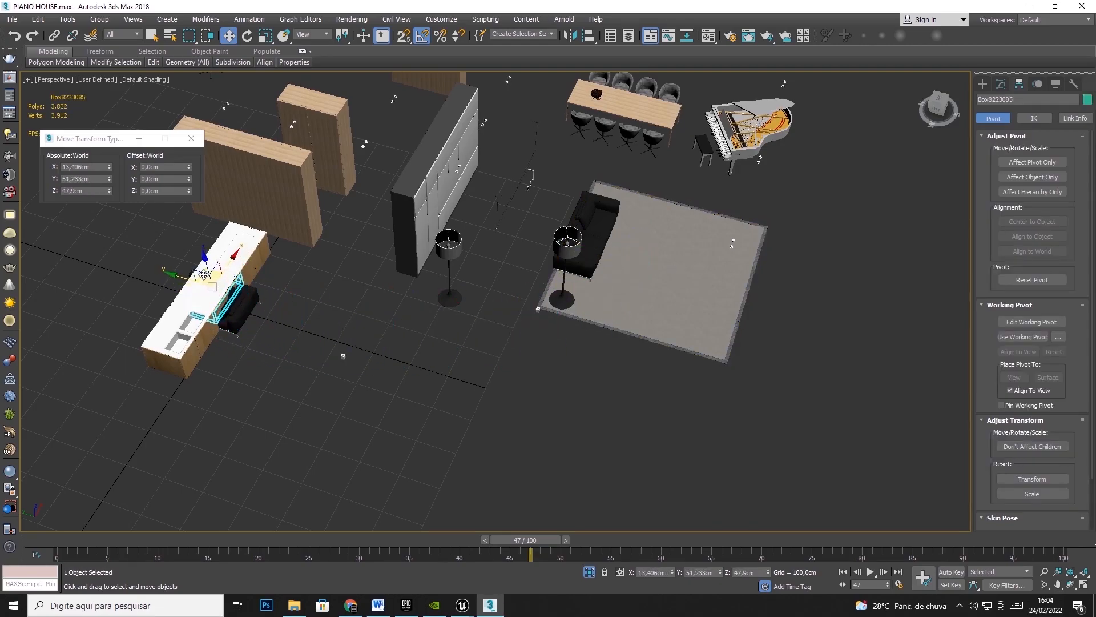
pyautogui.click(588, 232)
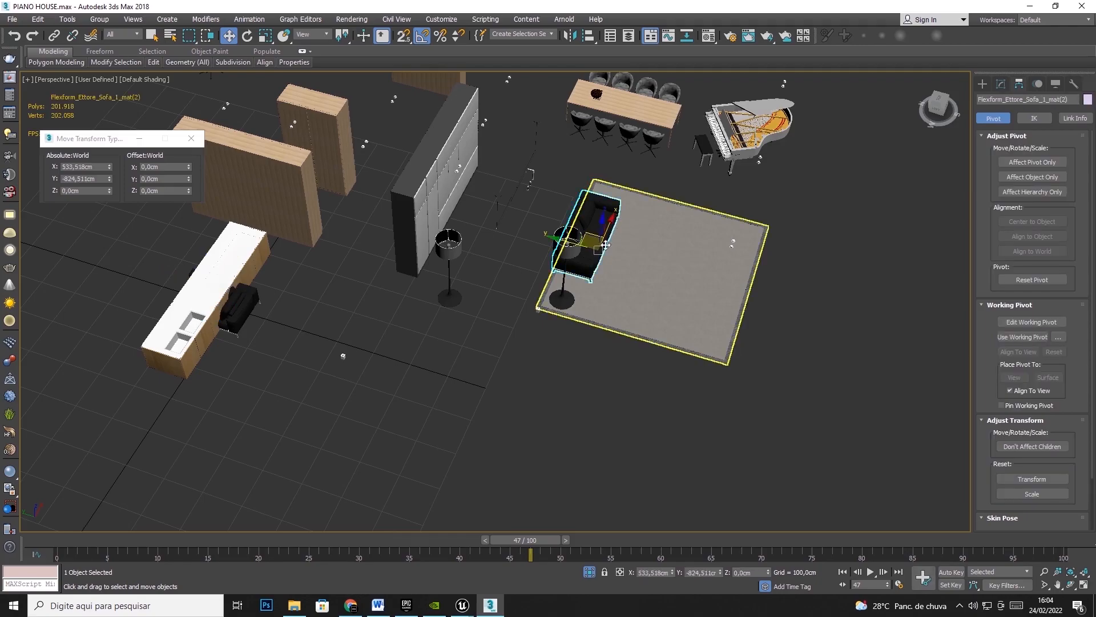
pyautogui.moveTo(586, 240); pyautogui.dragTo(215, 302)
# Move the floor lamp beside the grey cabinet and the grand piano onto the objects gathered at the origin
pyautogui.click(448, 244)
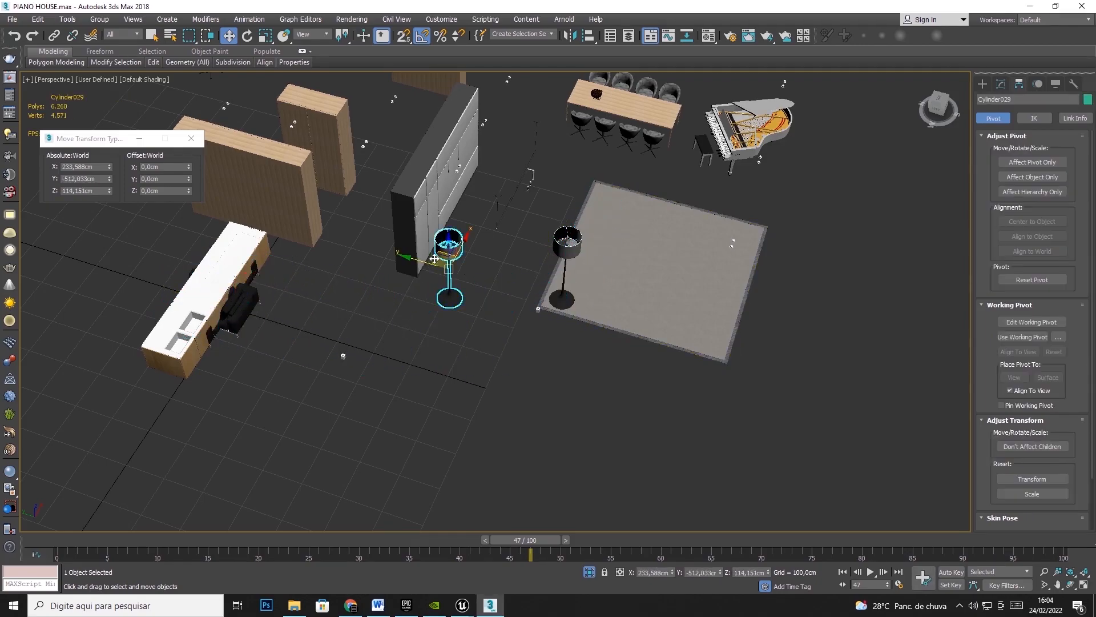
pyautogui.moveTo(435, 257); pyautogui.dragTo(195, 268)
pyautogui.click(765, 114)
pyautogui.moveTo(740, 102); pyautogui.dragTo(168, 234)
# Move the dining table to the origin and one of its chairs to about X 60, Y 84 cm
pyautogui.click(597, 93)
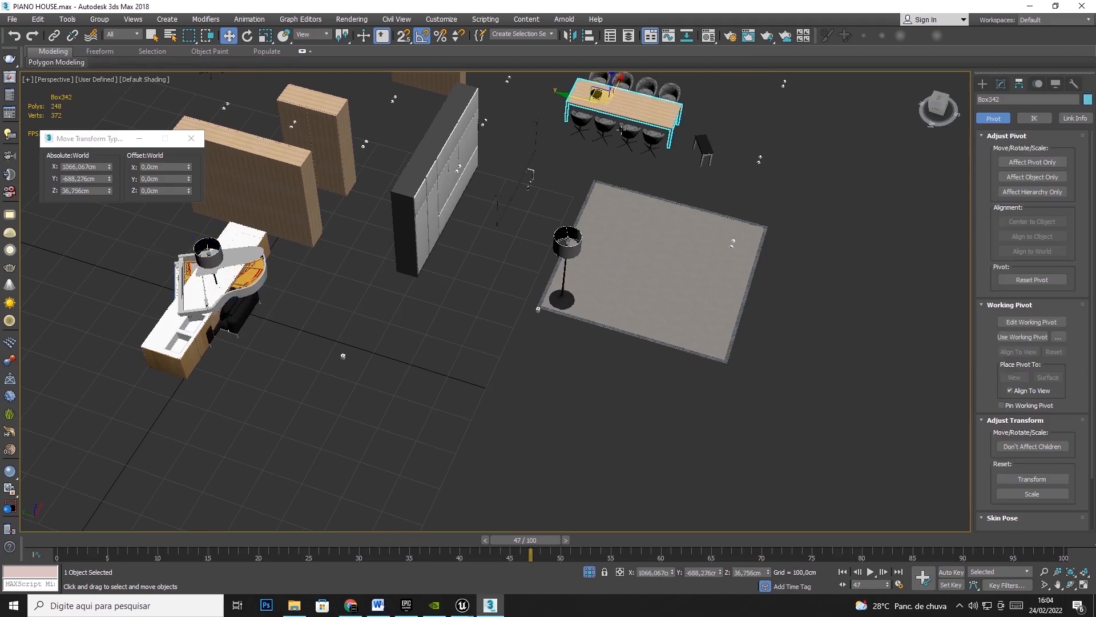
pyautogui.moveTo(598, 93); pyautogui.dragTo(179, 262)
pyautogui.click(669, 93)
pyautogui.moveTo(668, 94); pyautogui.dragTo(208, 261)
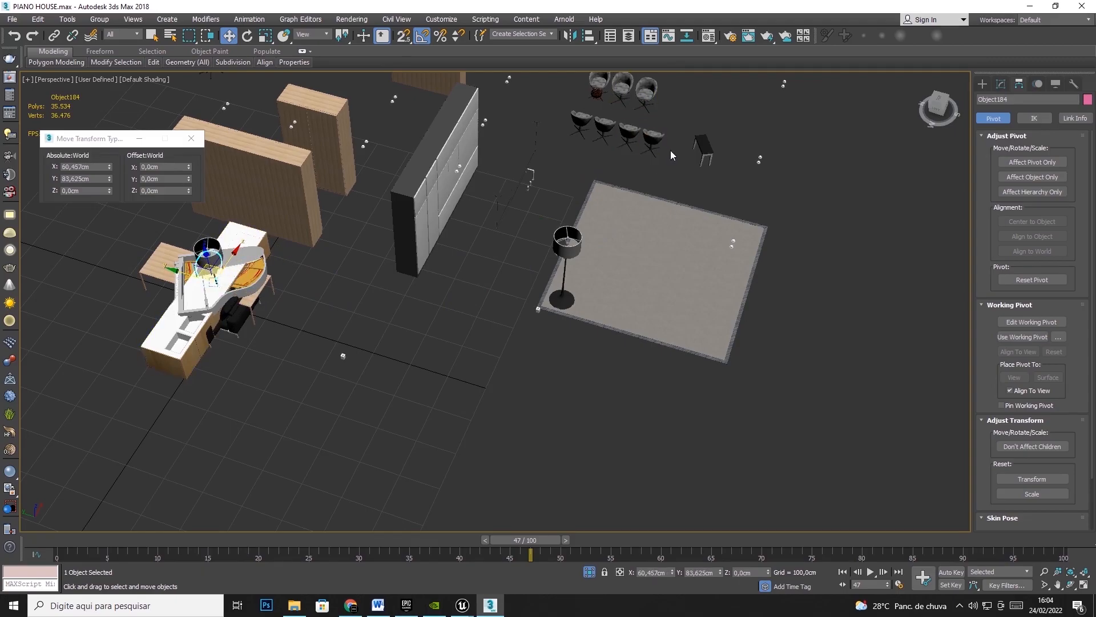
# Move the piano bench to about X 4, Y 28 cm and the kitchen faucet to about X 45, Y 9 cm
pyautogui.click(704, 151)
pyautogui.moveTo(690, 134); pyautogui.dragTo(207, 279)
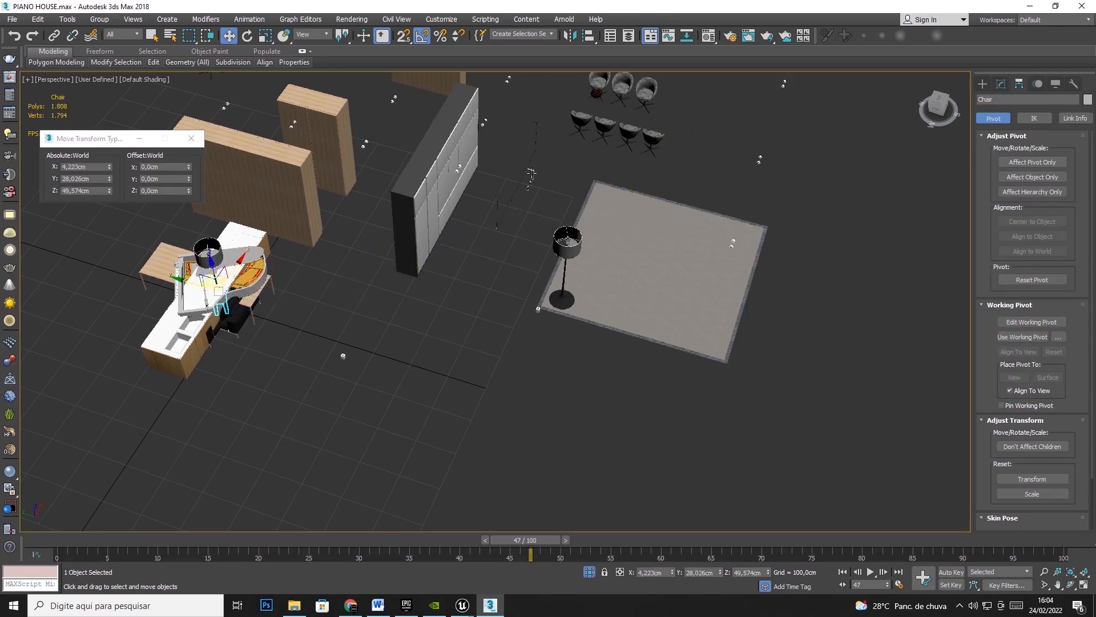
pyautogui.click(526, 173)
pyautogui.moveTo(522, 171); pyautogui.dragTo(215, 255)
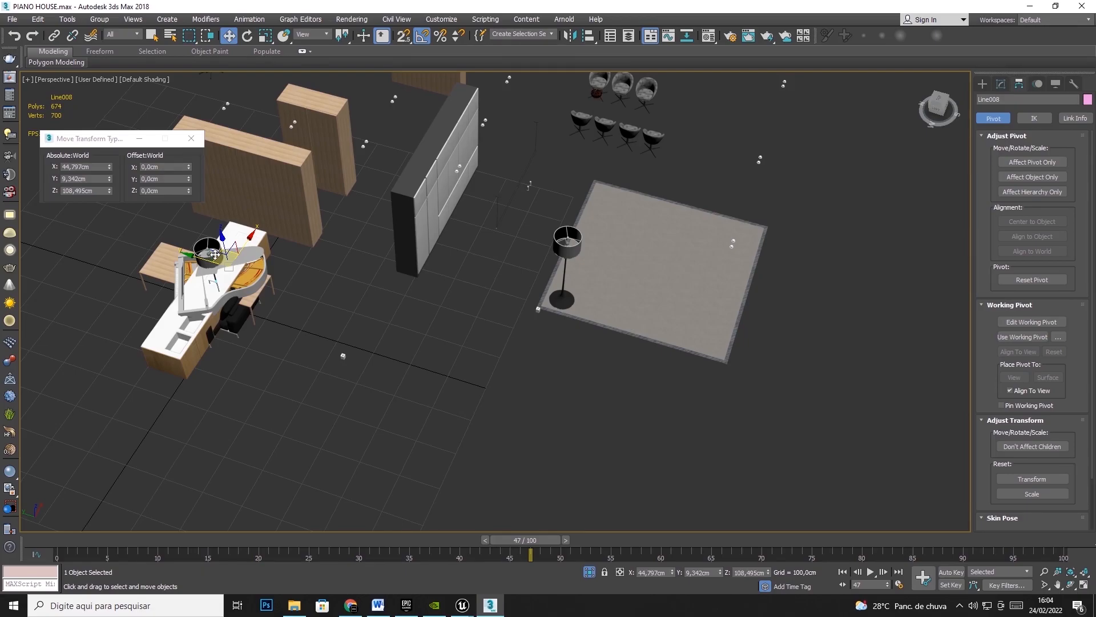
# Switch to Unreal Engine, move the Content Browser out of the way and compare the pivots of the two bathtubs from above
pyautogui.click(466, 610)
pyautogui.click(484, 563)
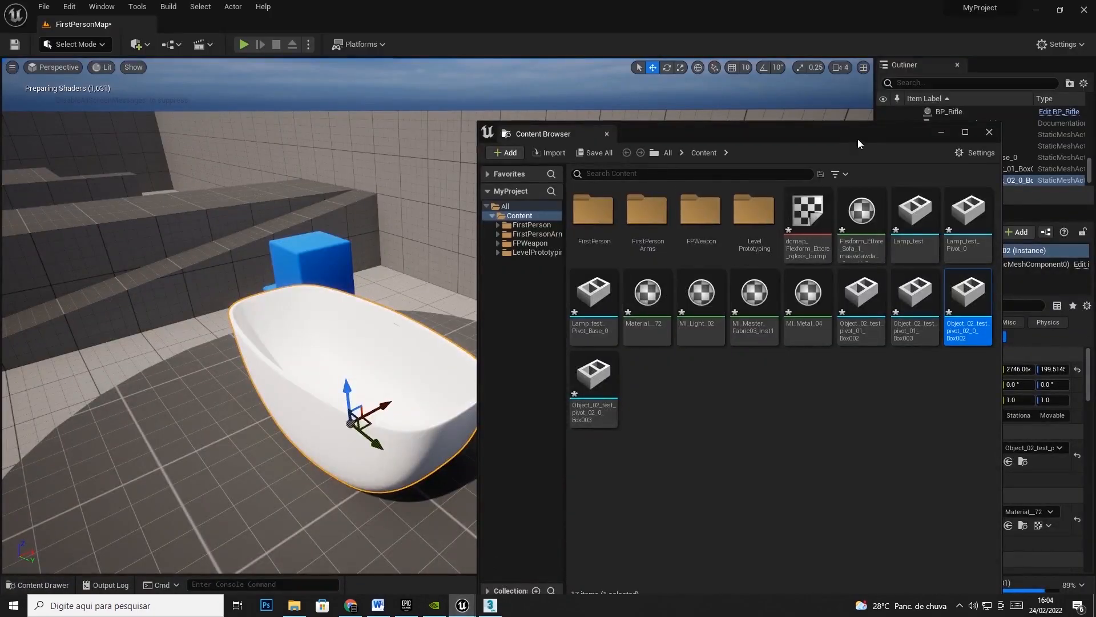
pyautogui.moveTo(852, 132); pyautogui.dragTo(1095, 69)
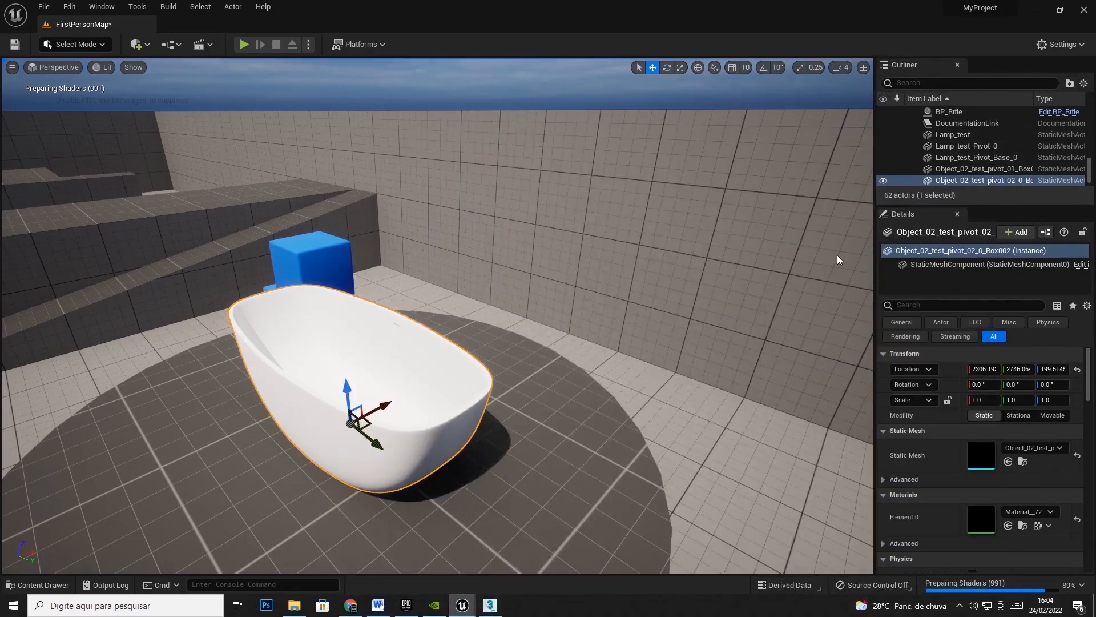
pyautogui.moveTo(536, 329)
pyautogui.mouseDown(button='right')
pyautogui.moveTo(594, 377)
pyautogui.moveTo(446, 388)
pyautogui.moveTo(474, 343)
pyautogui.moveTo(546, 340)
pyautogui.mouseUp(button='right')
pyautogui.click(228, 119)
pyautogui.moveTo(213, 122); pyautogui.dragTo(315, 198, button='right')
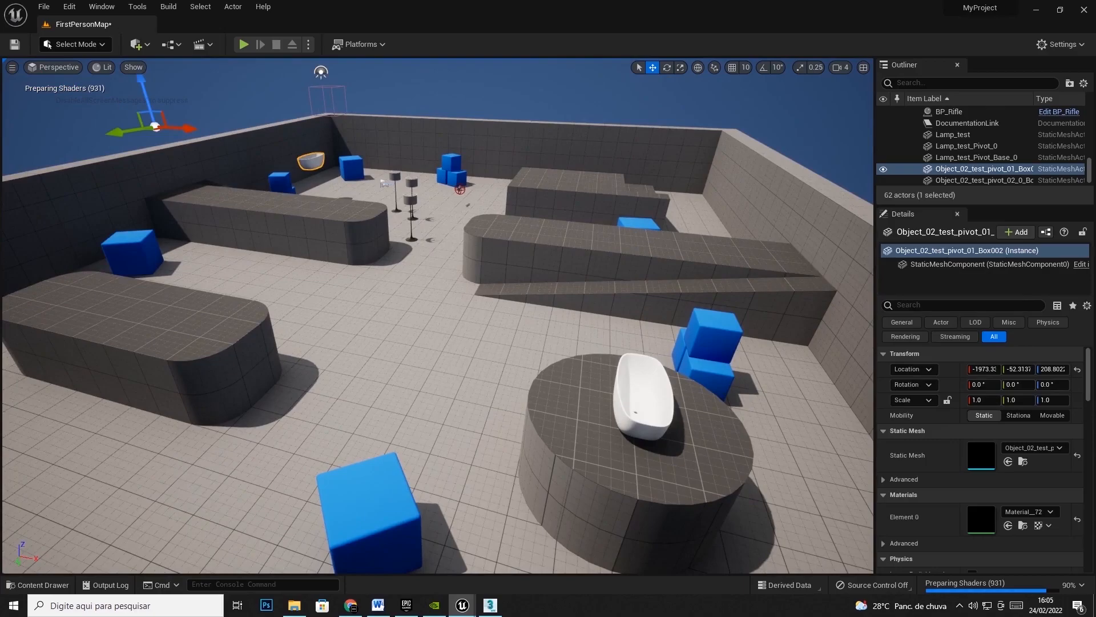
# Take the bathtub off the round platform, place a copy rotated about 93° near the blue cube, and copy it to about X 2736, Y 303
pyautogui.click(640, 413)
pyautogui.moveTo(647, 421); pyautogui.dragTo(123, 278)
pyautogui.click(667, 68)
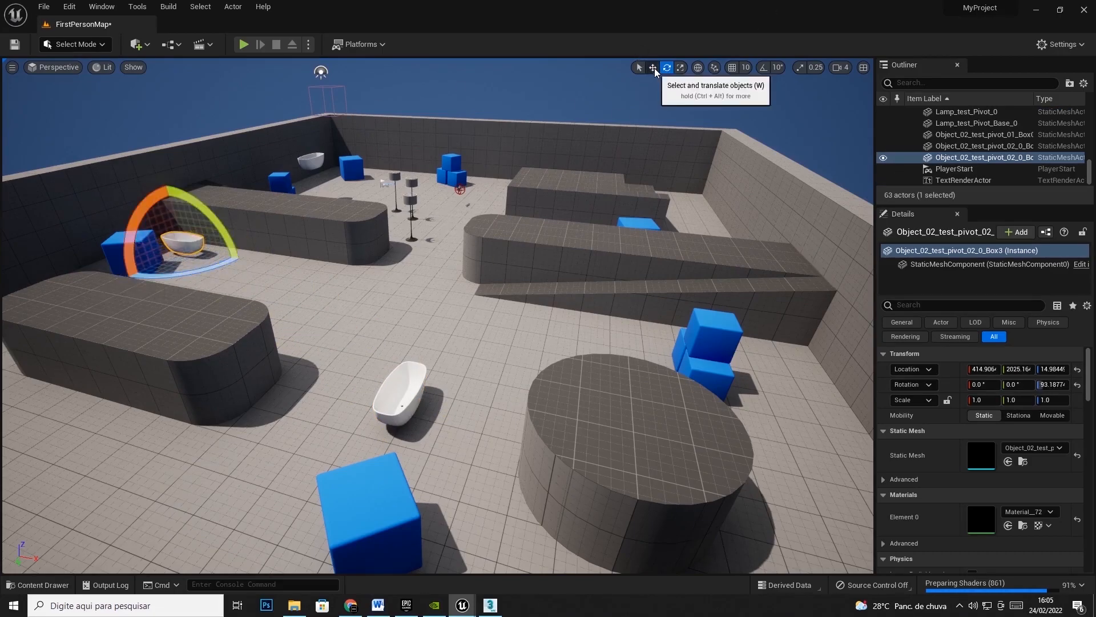
pyautogui.click(652, 67)
pyautogui.keyDown('alt'); pyautogui.moveTo(185, 255); pyautogui.dragTo(692, 200); pyautogui.keyUp('alt')
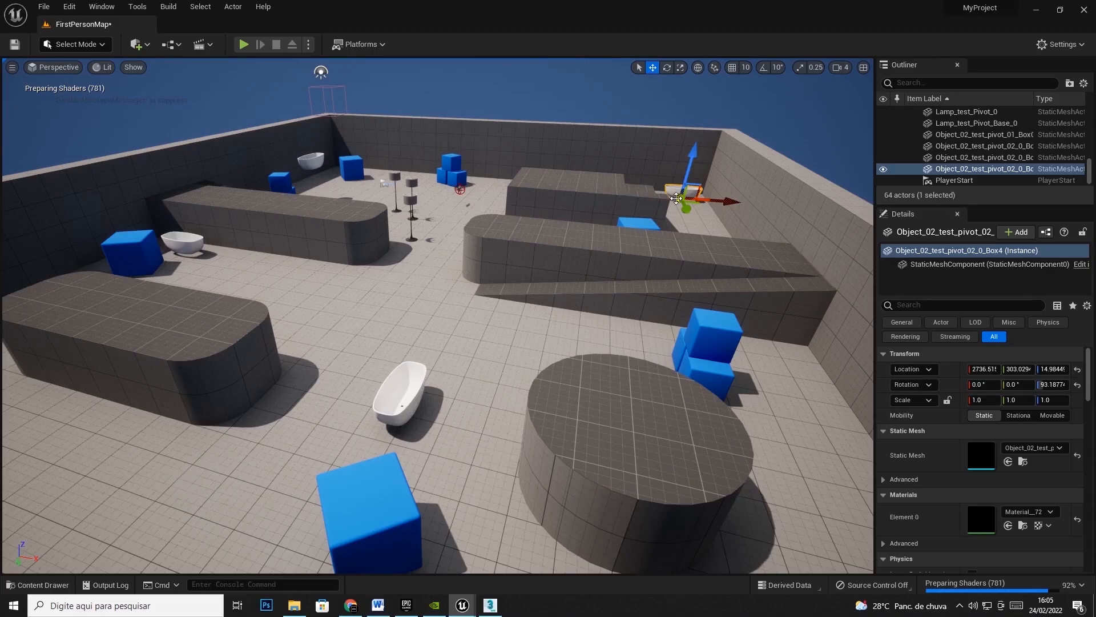
# Delete the bathtubs that have their pivot on the mesh, keeping only the one with the offset pivot
pyautogui.click(313, 165)
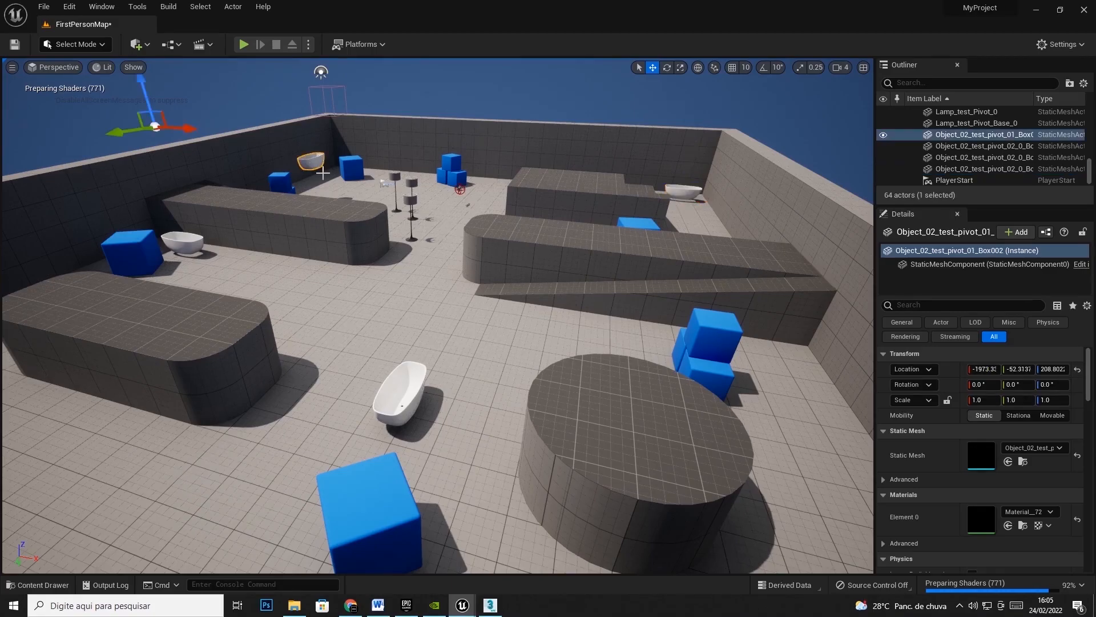
pyautogui.click(407, 397)
pyautogui.press('Delete')
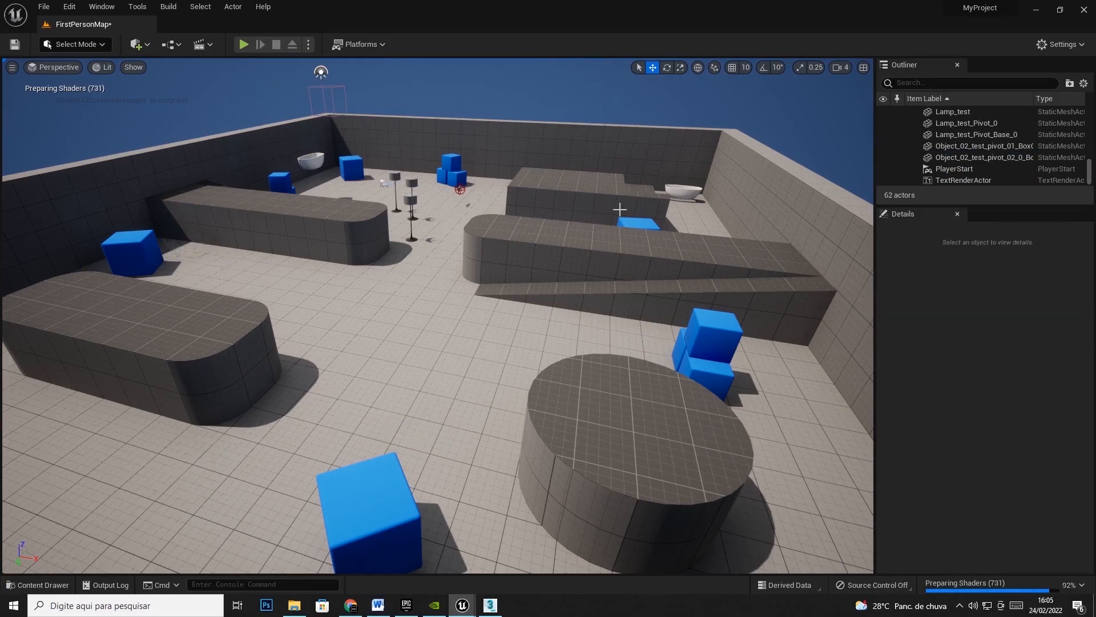
pyautogui.click(679, 189)
pyautogui.press('Delete')
# Copy the remaining bathtub across the room and rotate it around its distant pivot
pyautogui.click(311, 165)
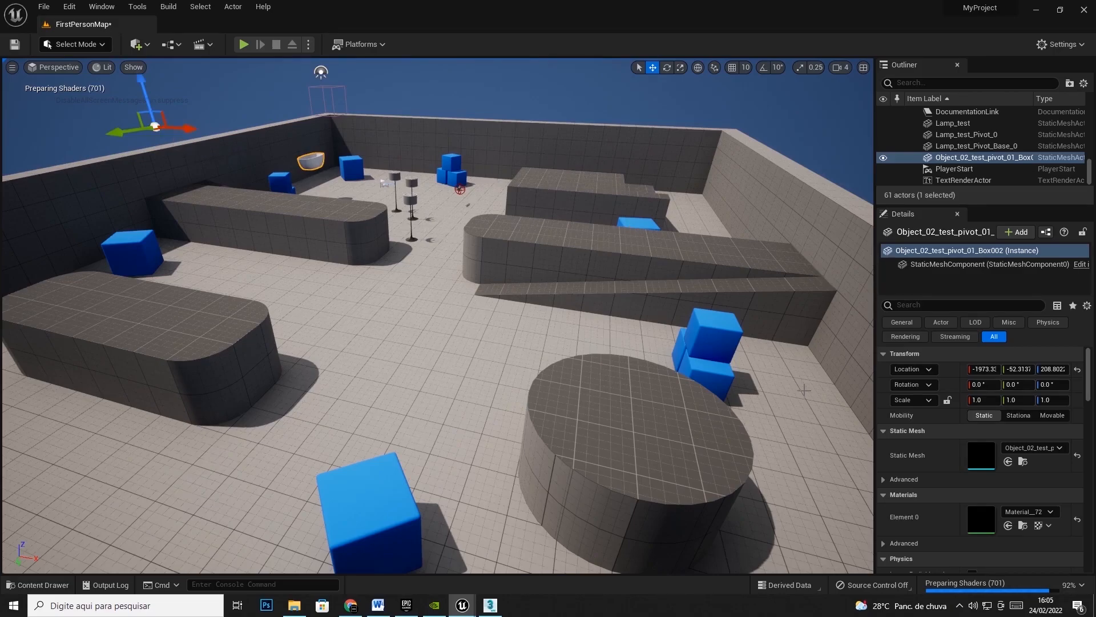
pyautogui.keyDown('alt'); pyautogui.moveTo(152, 130); pyautogui.dragTo(360, 183); pyautogui.keyUp('alt')
pyautogui.click(667, 68)
pyautogui.moveTo(287, 186); pyautogui.dragTo(291, 207)
# Switch back to 3ds Max and move another dining chair to about X 14, Y 40 cm
pyautogui.click(488, 608)
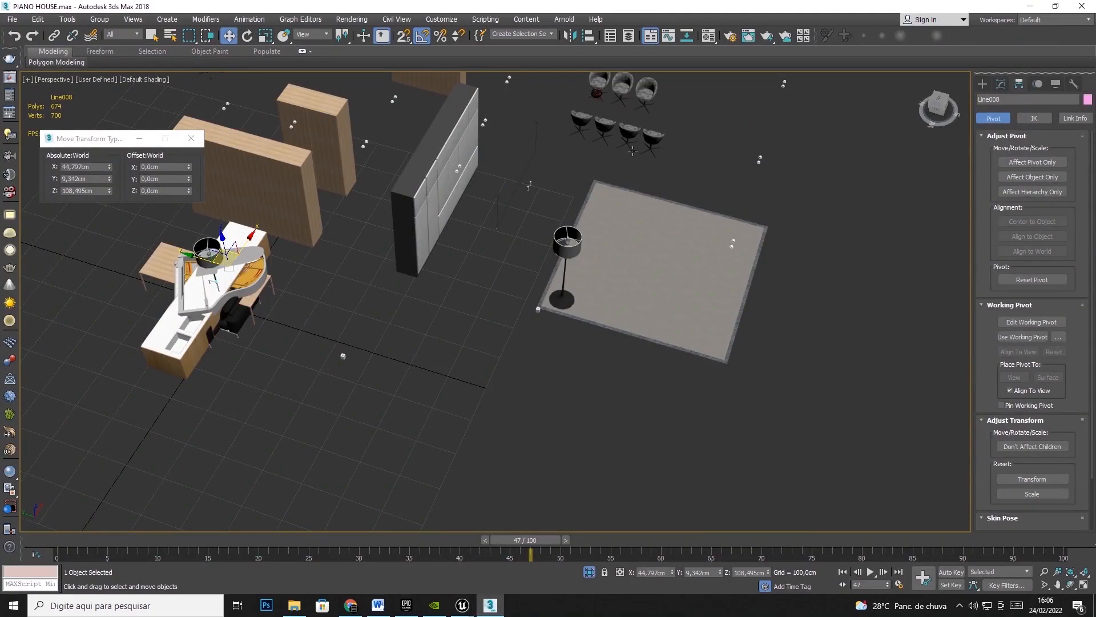
pyautogui.click(630, 139)
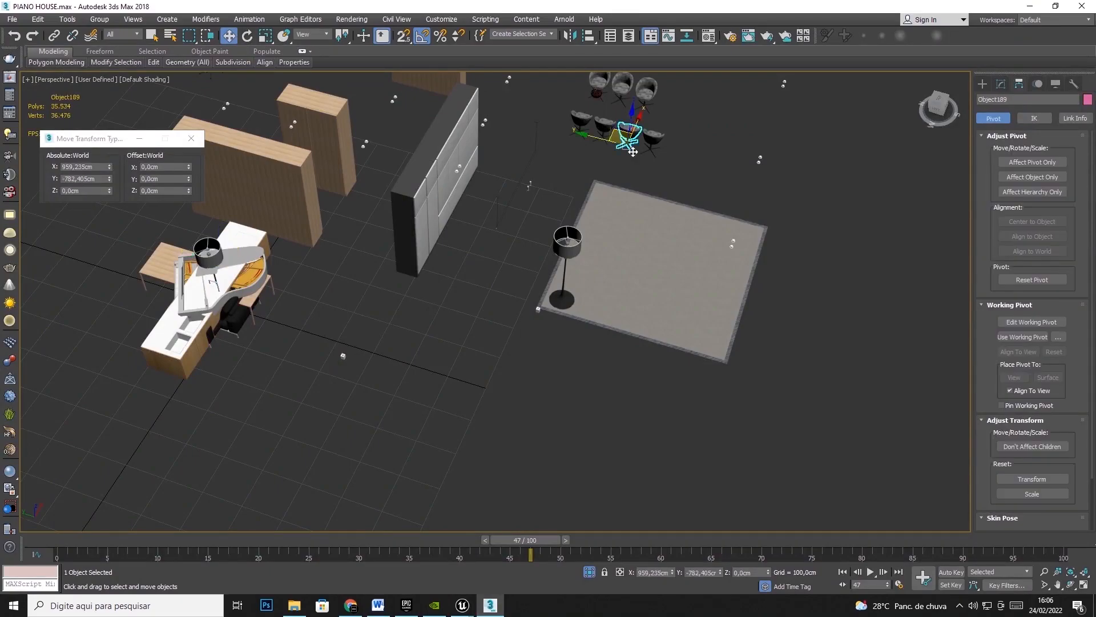
pyautogui.click(646, 178)
pyautogui.click(627, 141)
pyautogui.moveTo(622, 150); pyautogui.dragTo(212, 288)
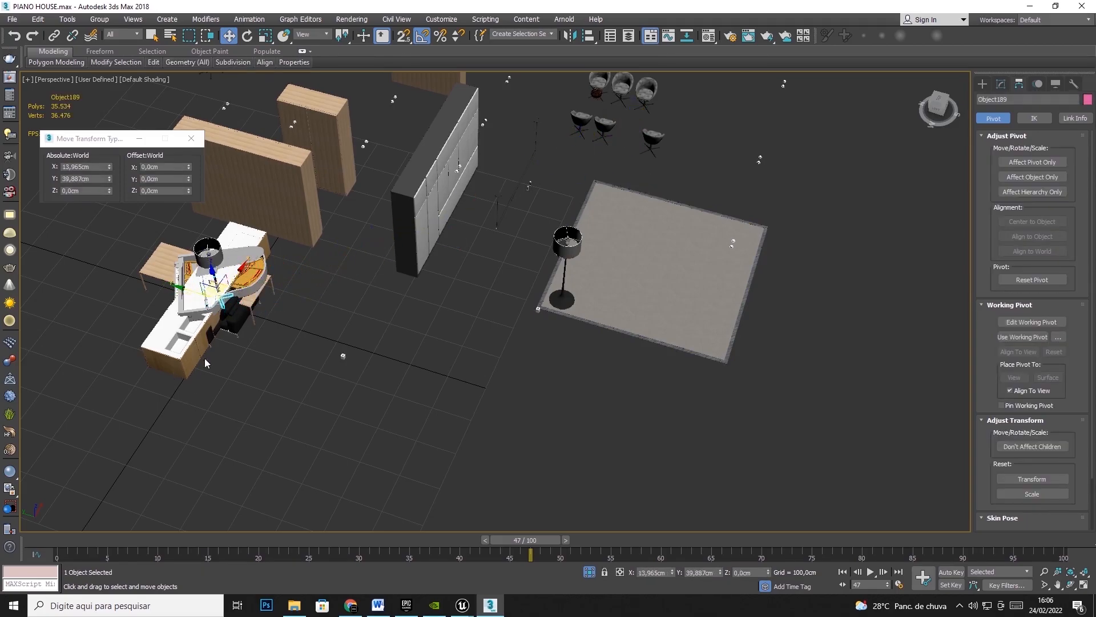
# Move the other floor lamp and the large rug to the furniture gathered at the origin
pyautogui.click(567, 241)
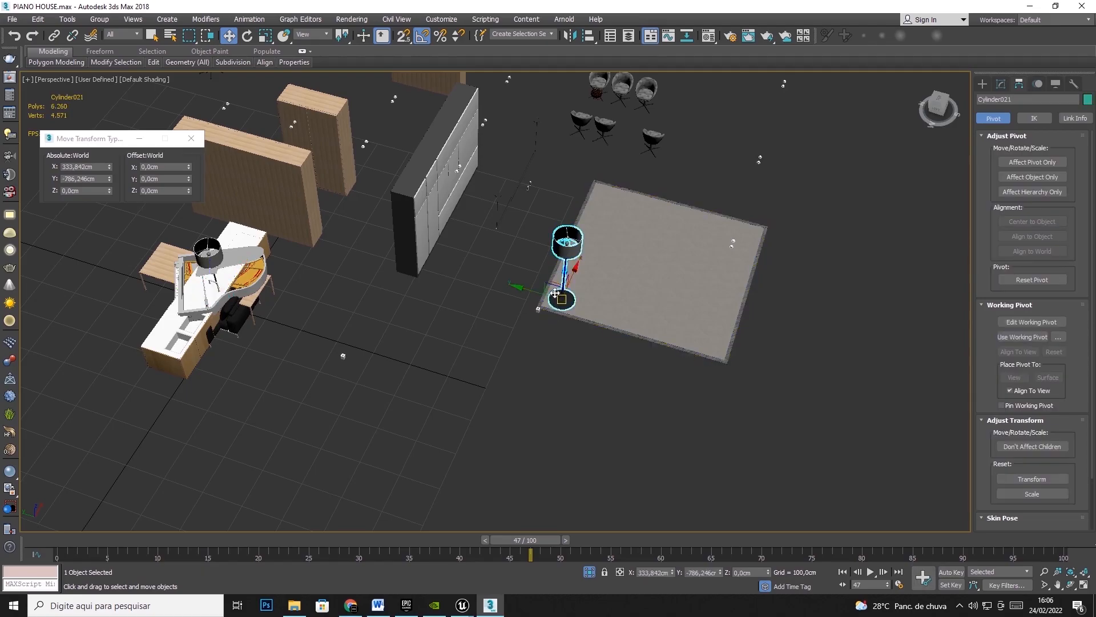
pyautogui.moveTo(563, 285); pyautogui.dragTo(215, 287)
pyautogui.click(646, 257)
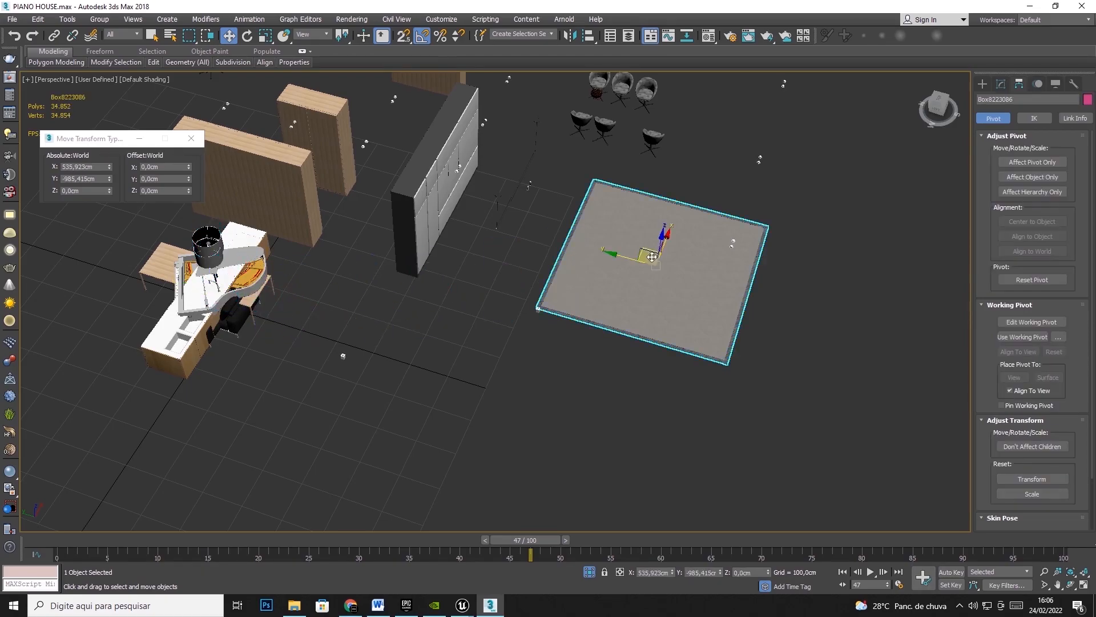
pyautogui.moveTo(646, 257); pyautogui.dragTo(208, 287)
# Select the freestanding wooden block behind the grey cabinet to check its pivot
pyautogui.moveTo(644, 360); pyautogui.dragTo(657, 493, button='middle')
pyautogui.click(347, 239)
pyautogui.moveTo(347, 238); pyautogui.dragTo(379, 317, button='middle')
pyautogui.click(464, 240)
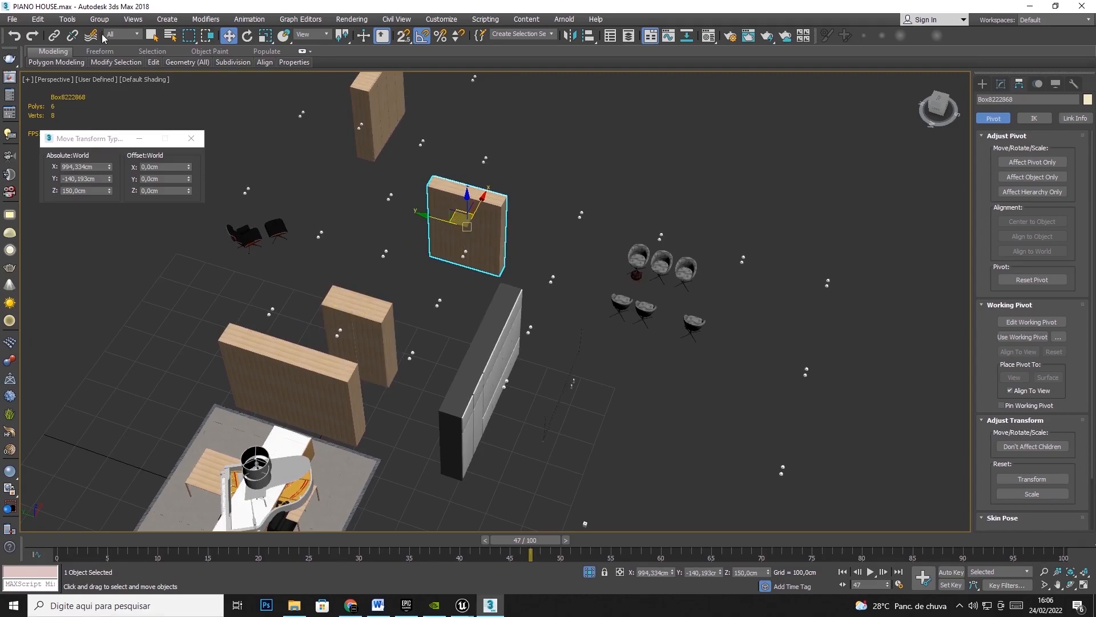
# Open the Layer Explorer and make the Wall layer visible
pyautogui.click(67, 19)
pyautogui.click(85, 53)
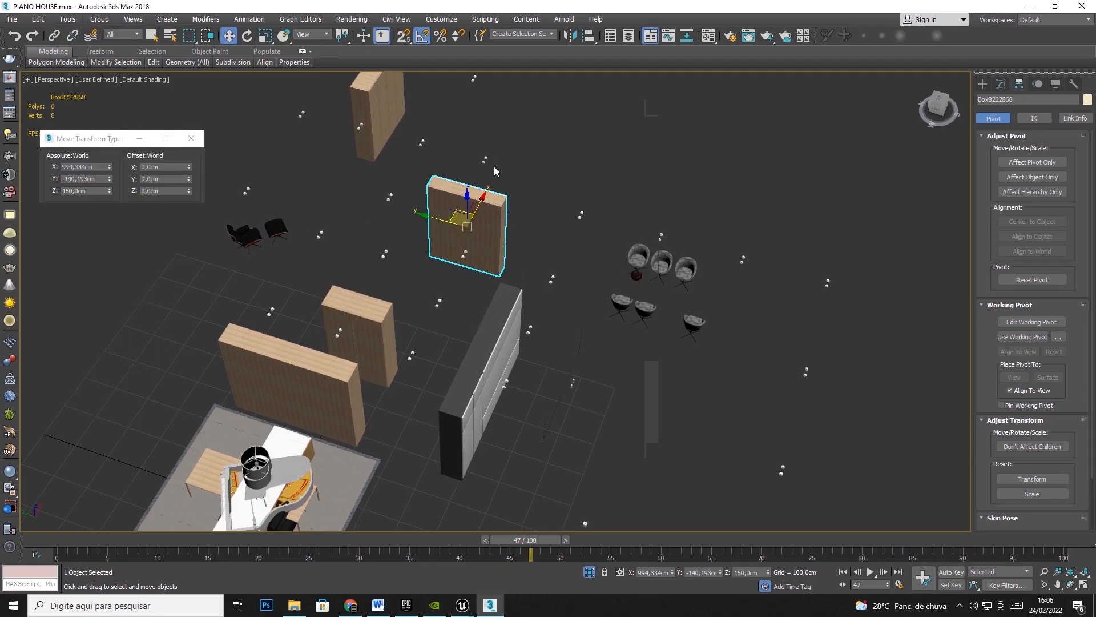
pyautogui.click(664, 184)
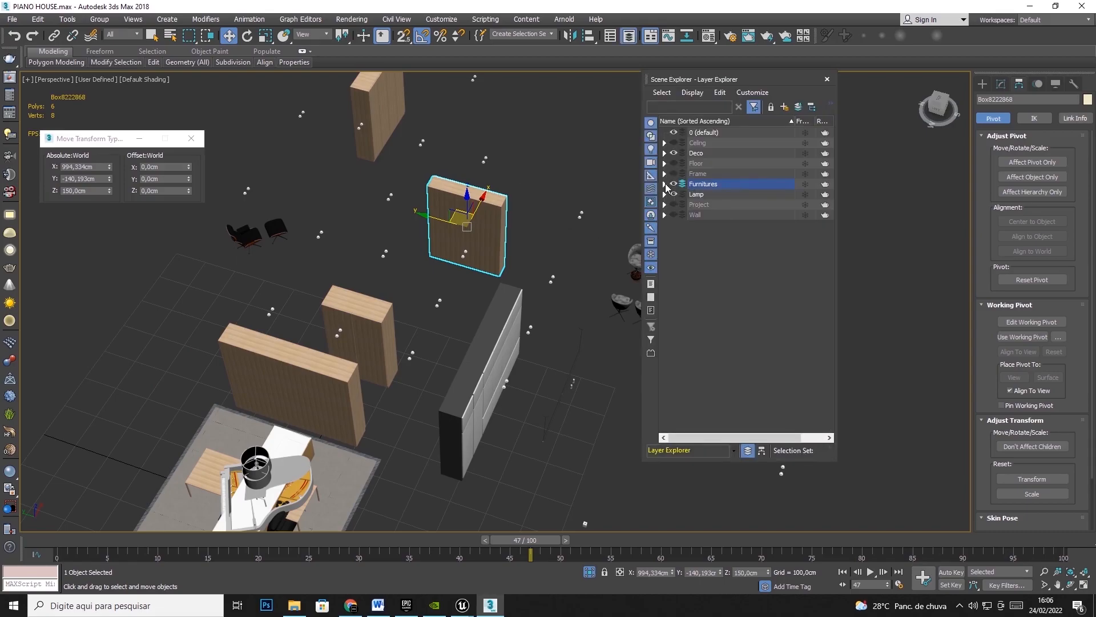
pyautogui.click(673, 215)
# Select the long outer wall of the house, try to move it, and undo the move
pyautogui.scroll(-3, 465, 302)
pyautogui.scroll(-2, 464, 305)
pyautogui.click(376, 289)
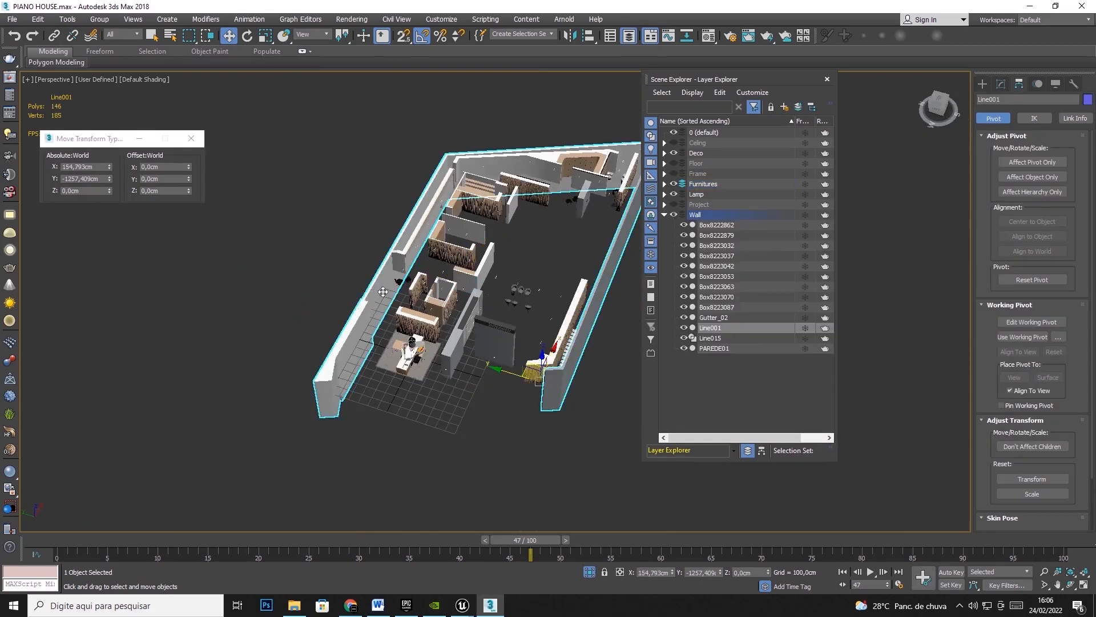
pyautogui.moveTo(528, 373); pyautogui.dragTo(504, 206)
pyautogui.hotkey('ctrl', 'z')
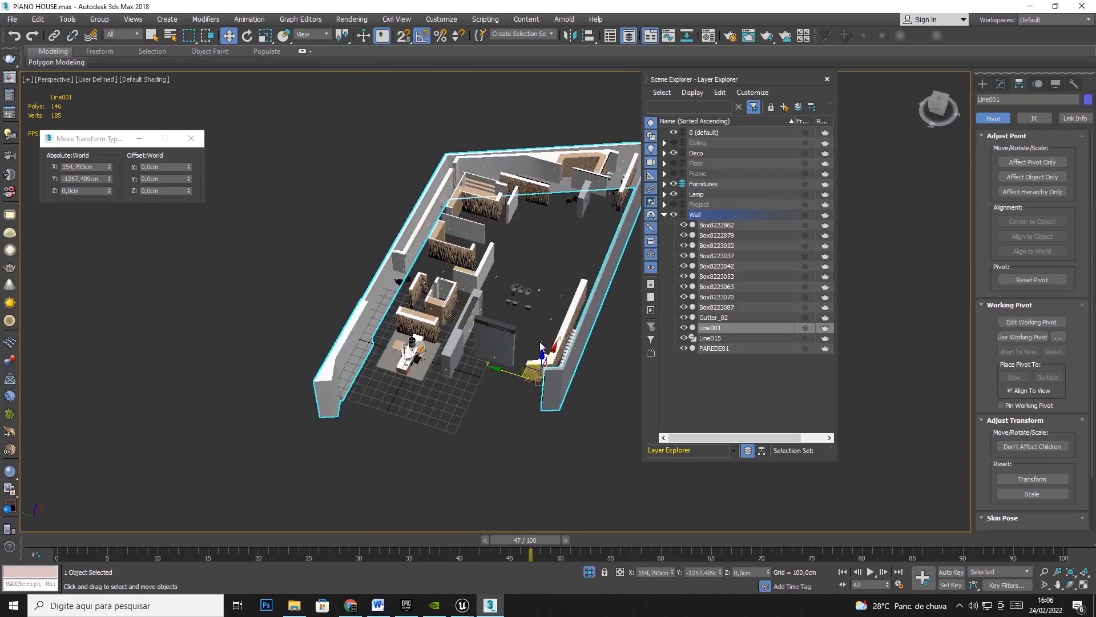